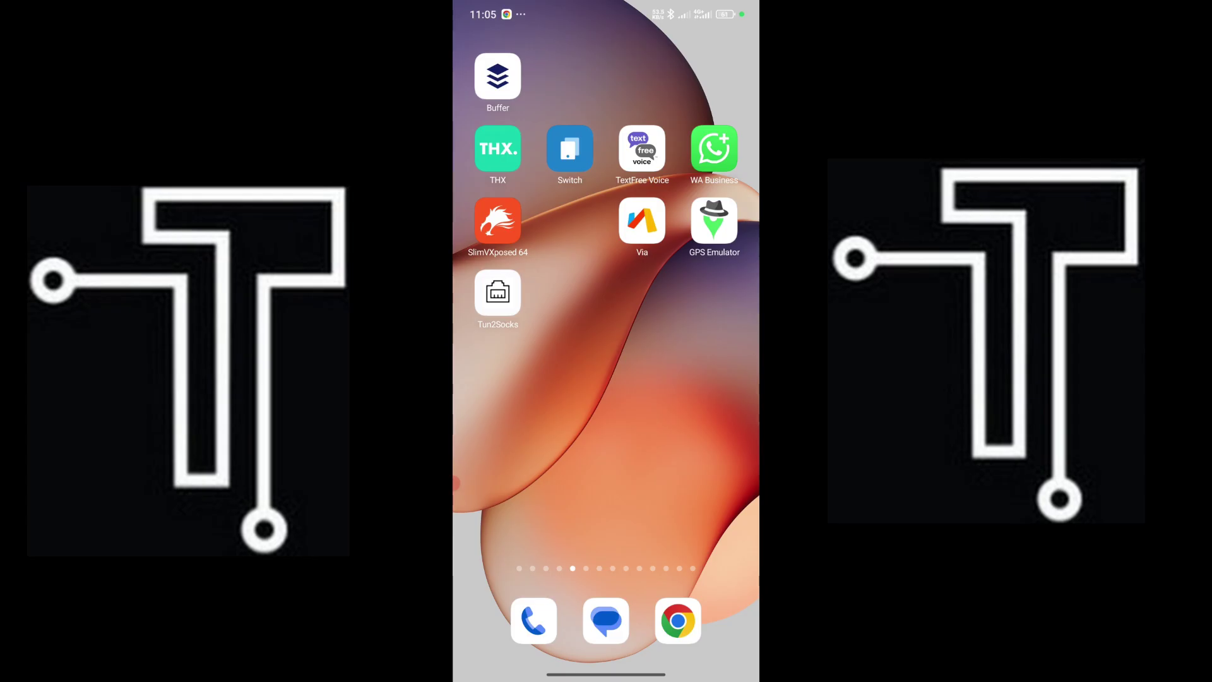
scroll(606, 341, right, 3)
scroll(607, 340, right, 3)
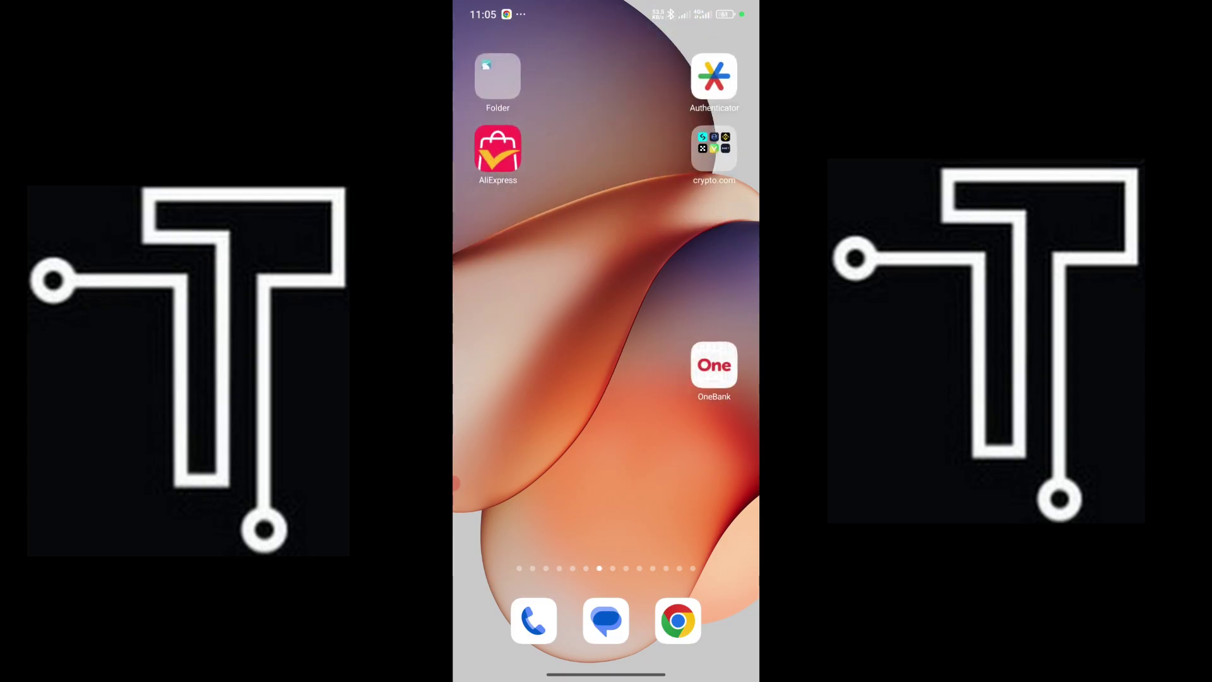
scroll(607, 341, right, 3)
scroll(606, 341, right, 1)
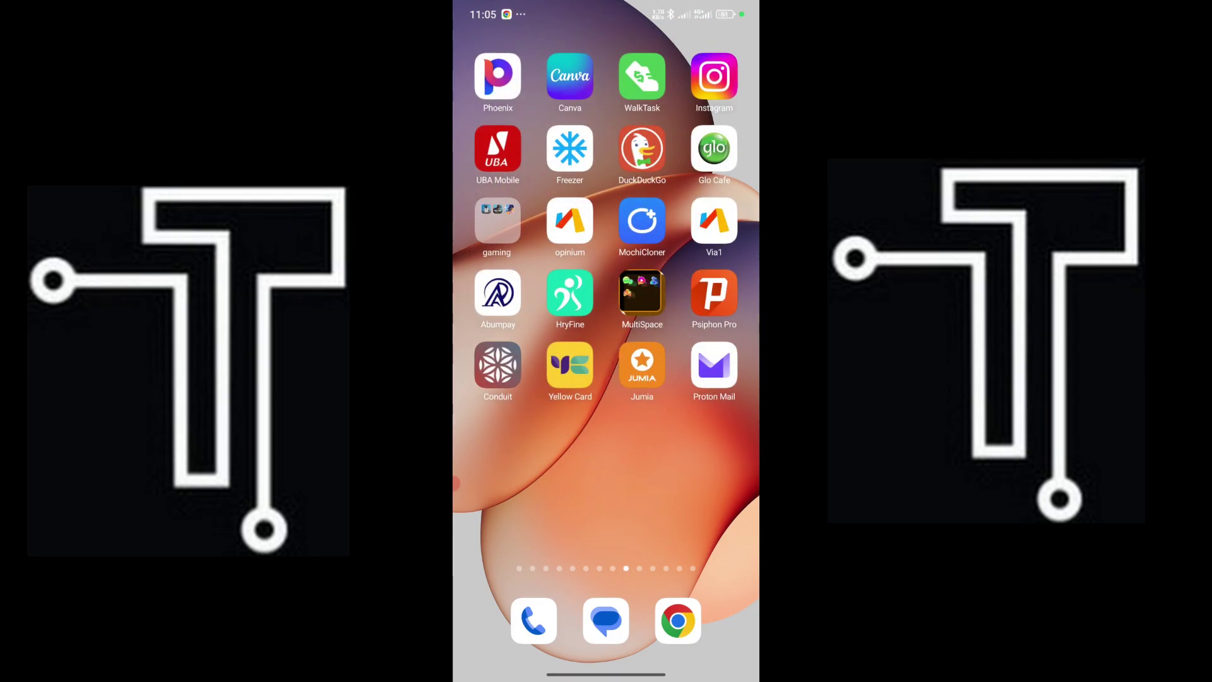
scroll(606, 341, right, 1)
scroll(606, 342, left, 1)
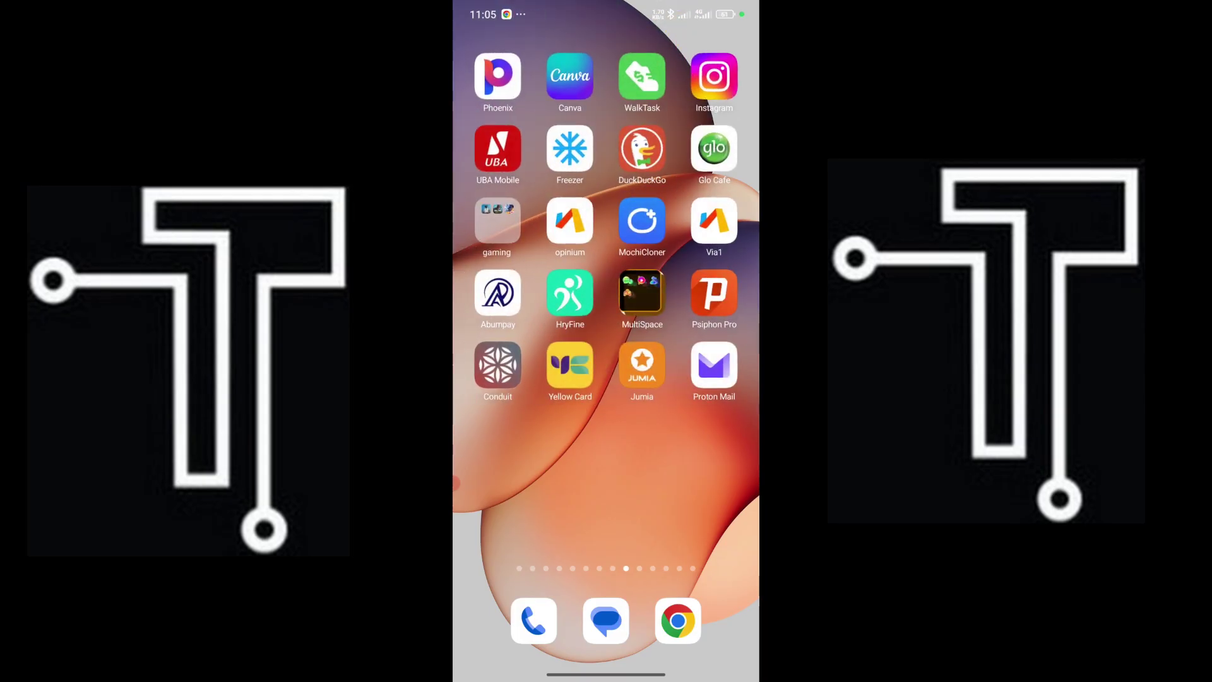
scroll(606, 341, left, 1)
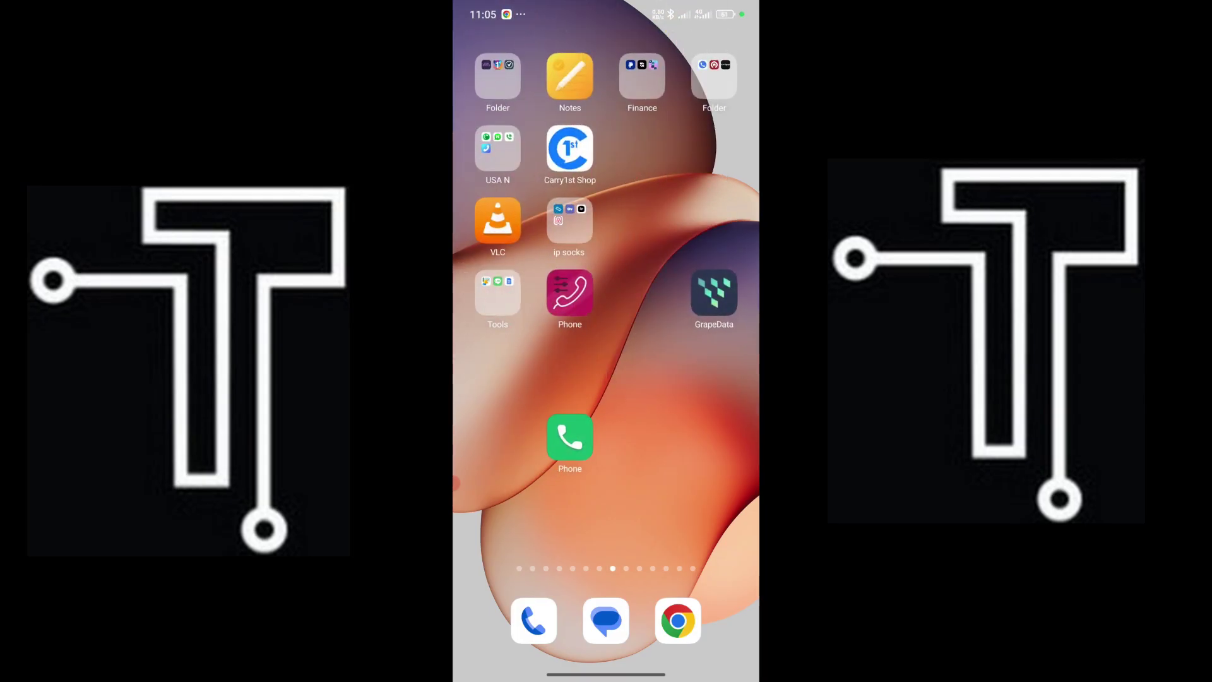
- Open the ip socks folder, launch one of its apps, and back out of the blank screen
click(569, 221)
click(531, 338)
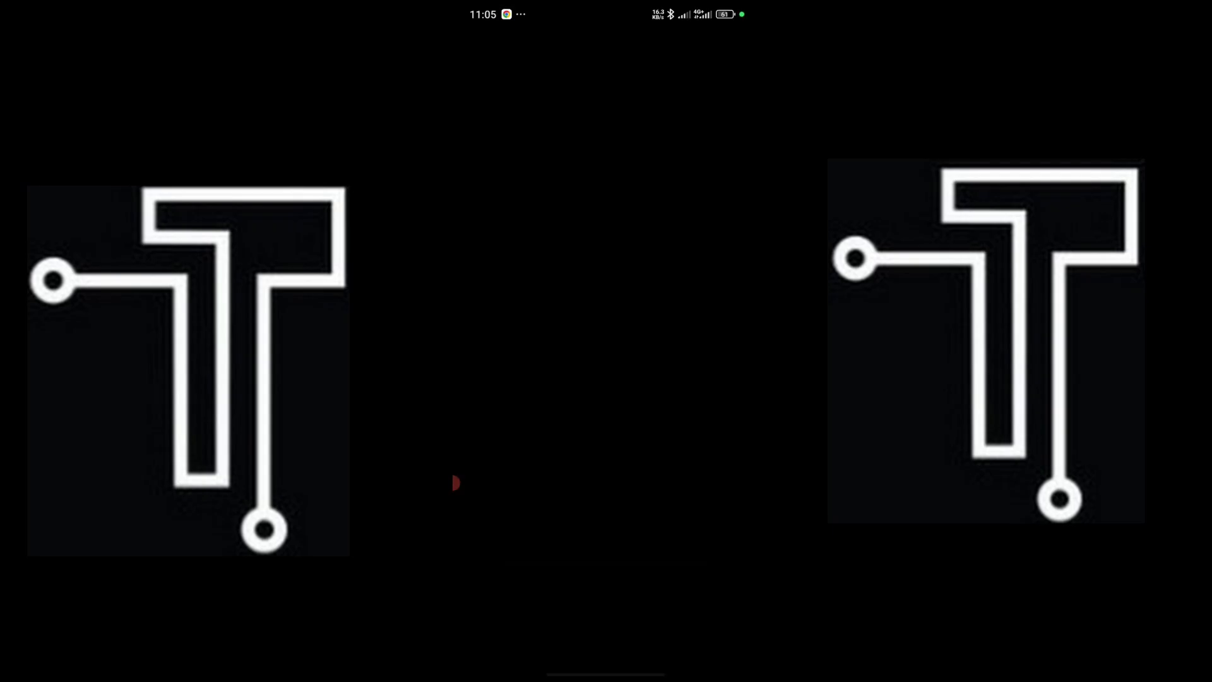
key(Escape)
key(Escape)
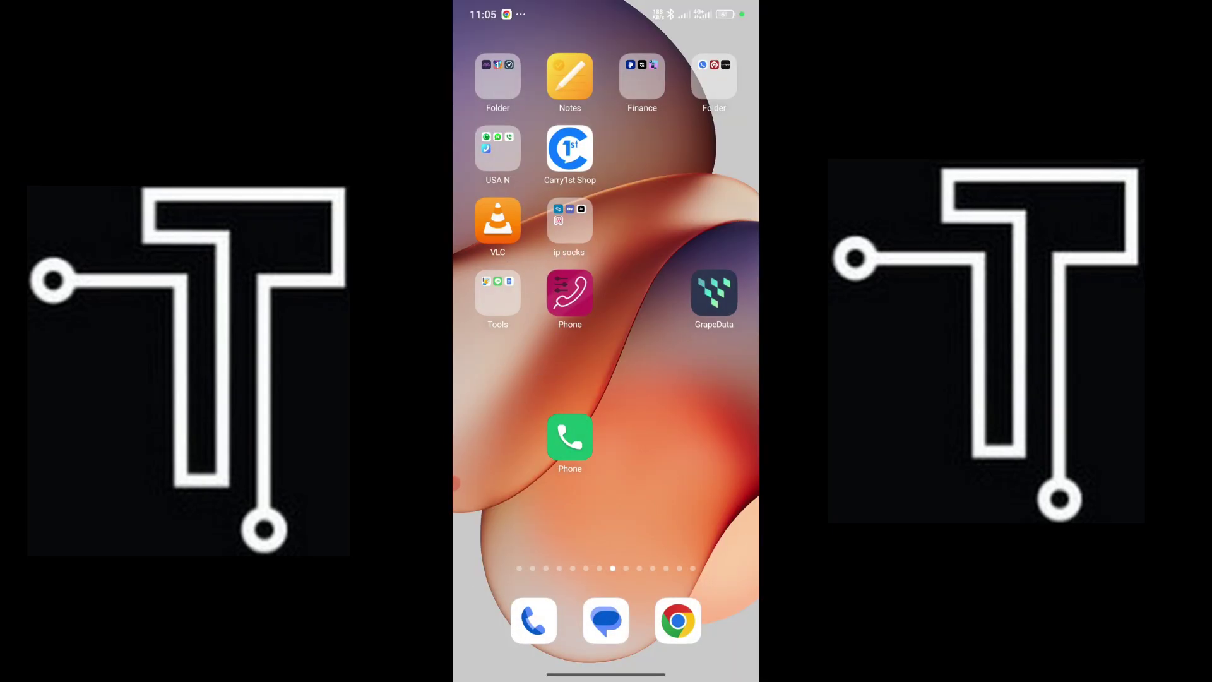
- Swipe through the home screen pages and settle on the page with Play Store
mouse_move(530, 379)
mouse_down()
mouse_move(719, 379)
mouse_move(512, 379)
mouse_up()
drag(701, 380, 511, 379)
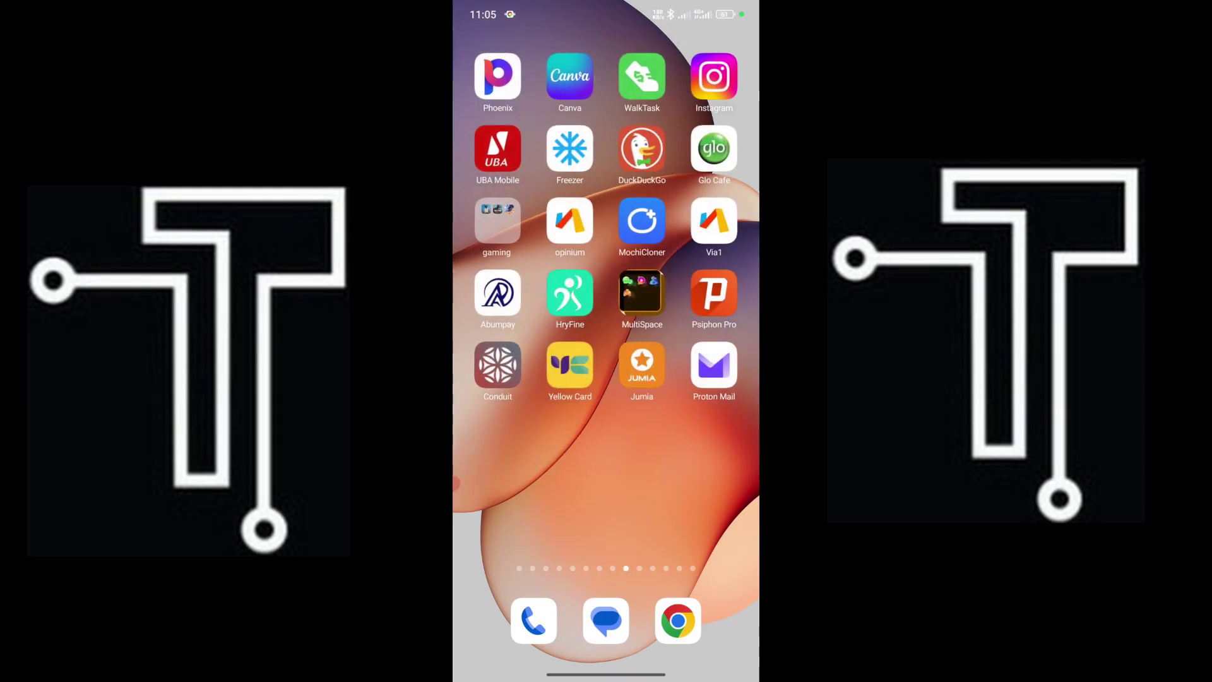
drag(700, 379, 511, 380)
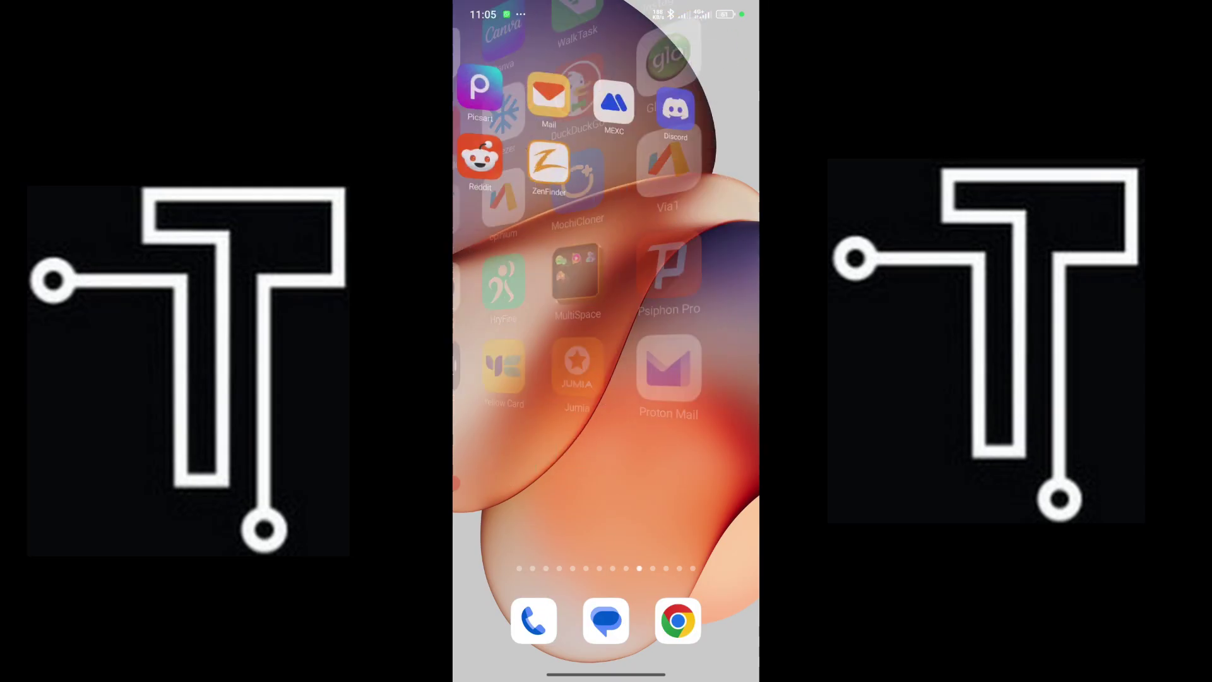
drag(700, 379, 511, 379)
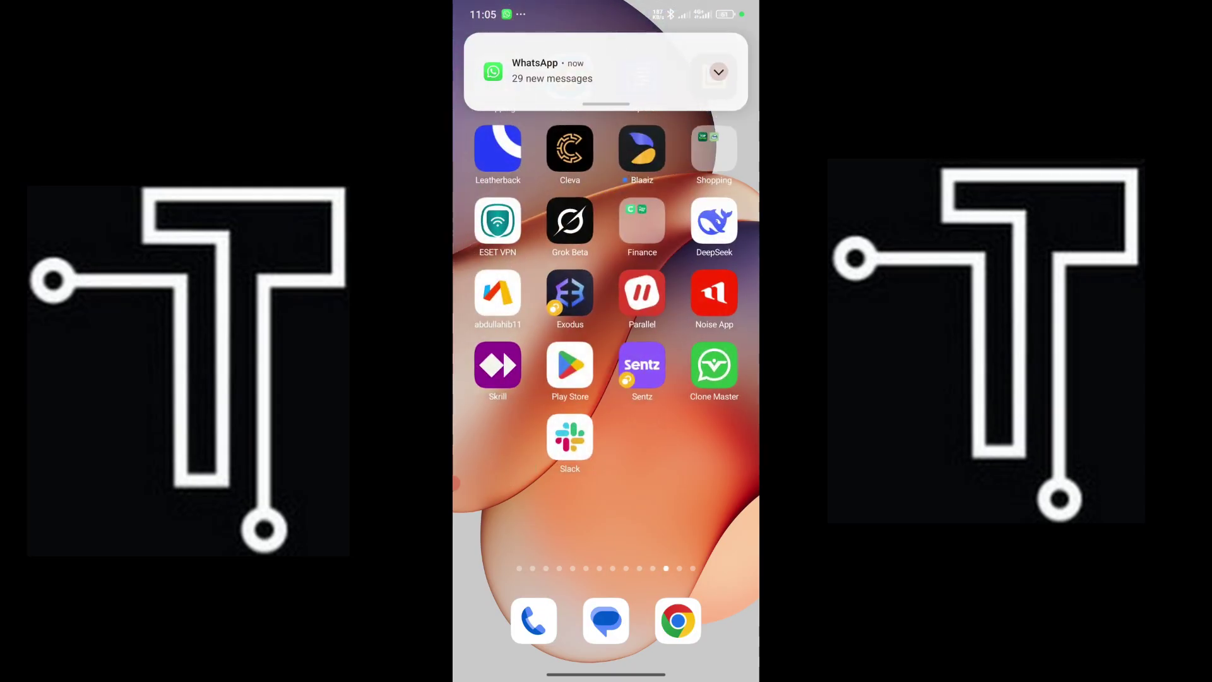
drag(701, 378, 512, 378)
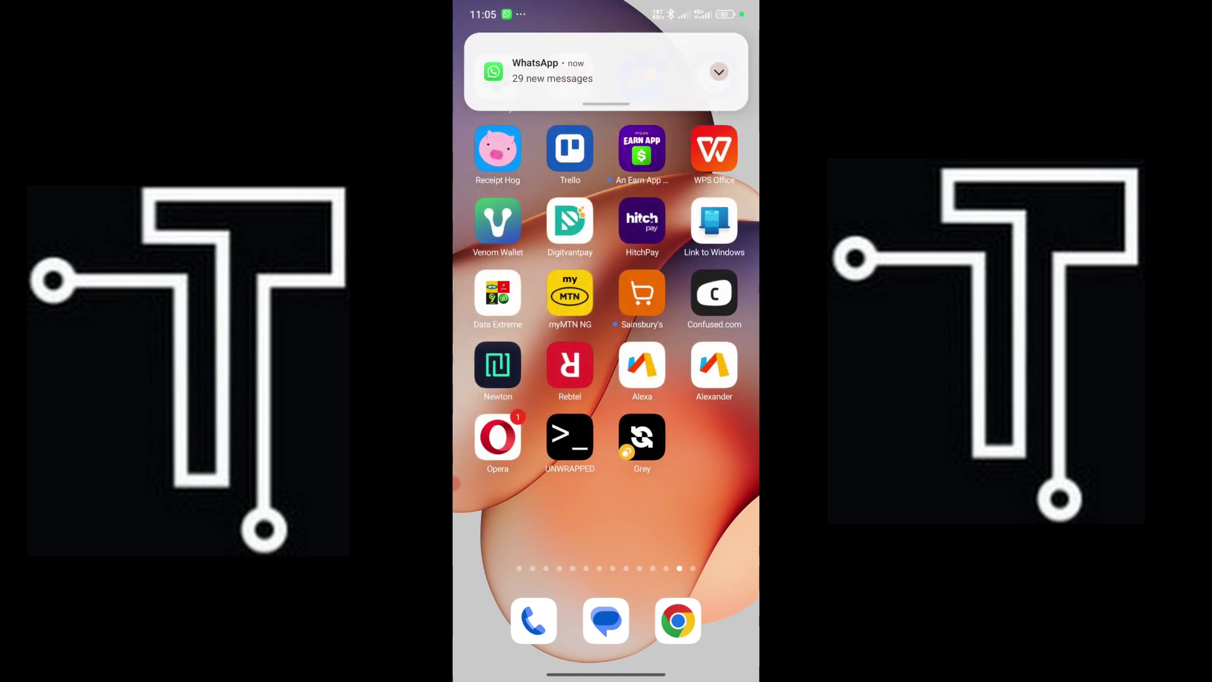
drag(701, 380, 511, 380)
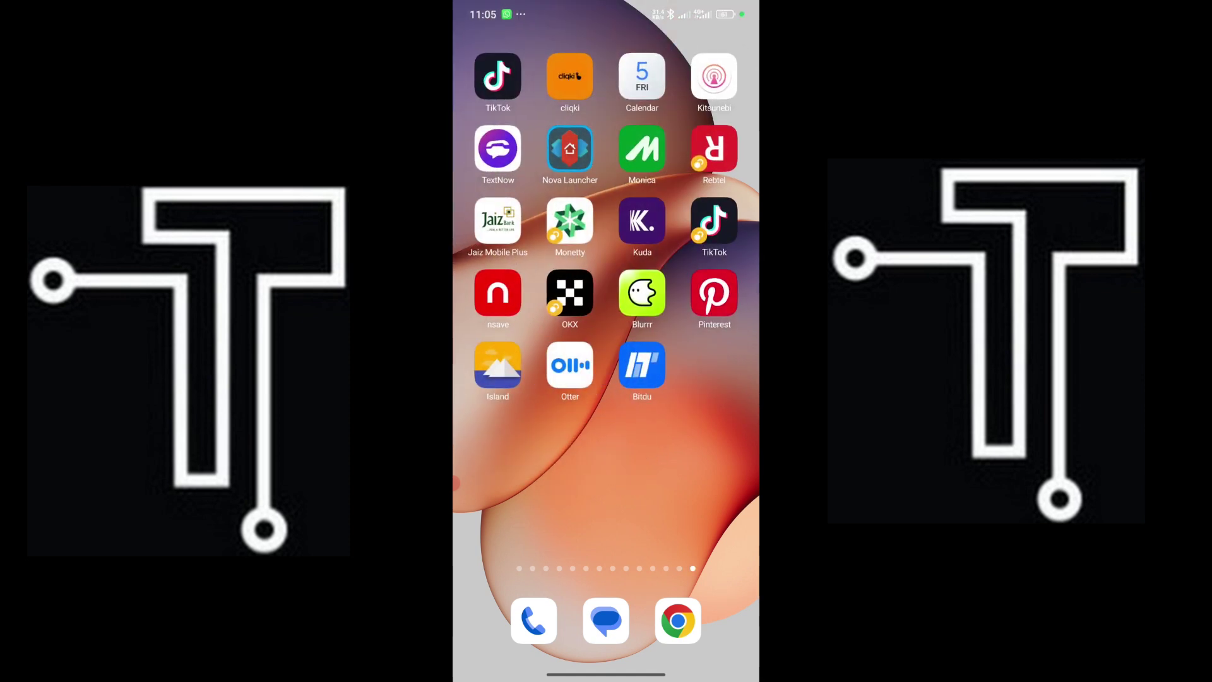
drag(512, 379, 701, 378)
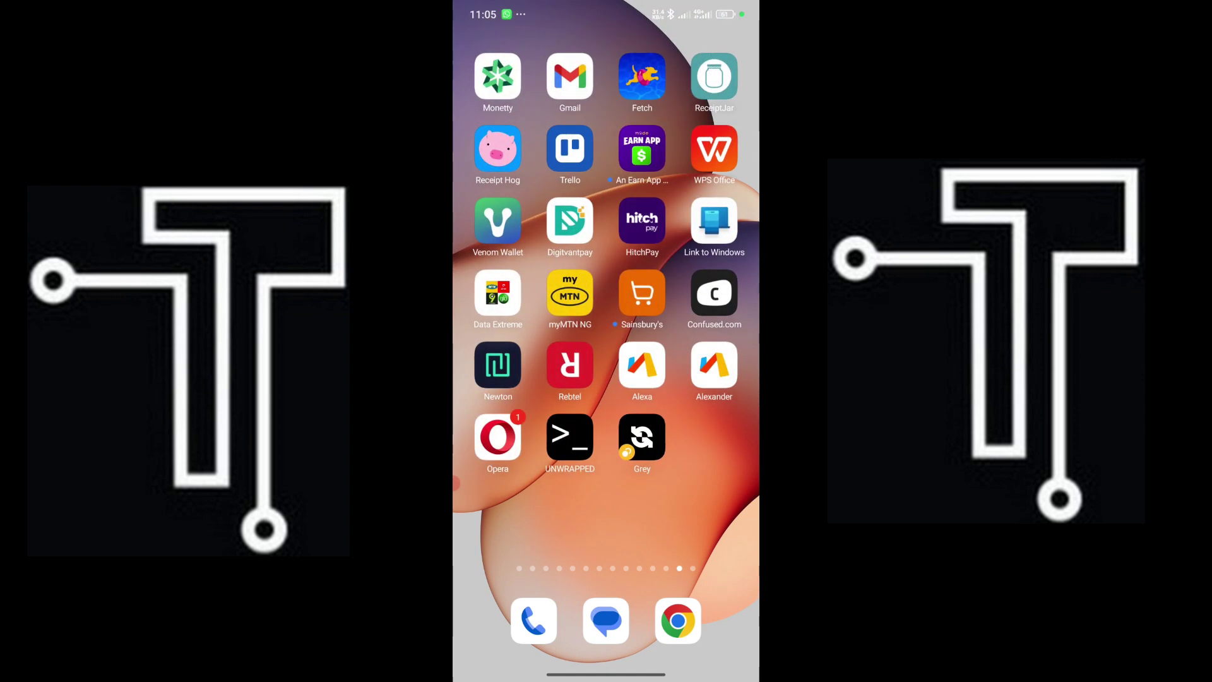
drag(511, 379, 701, 379)
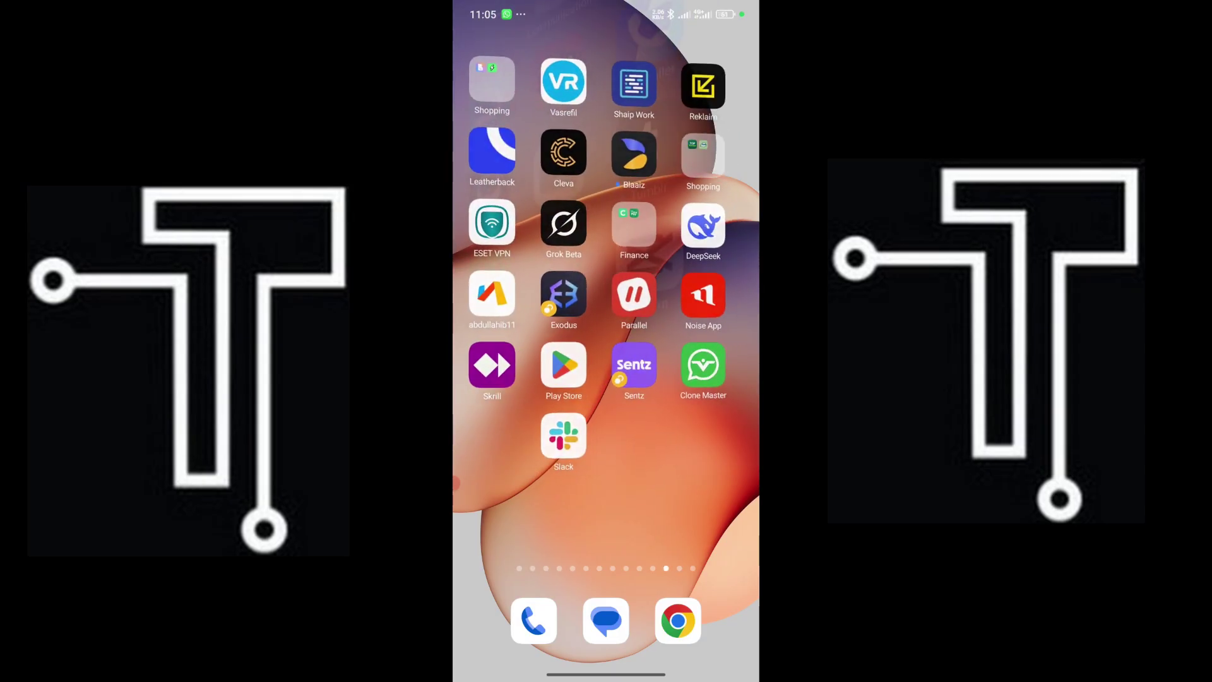
- Search the Play Store for 'socks proxy' and open the Socks Proxy listing
click(569, 365)
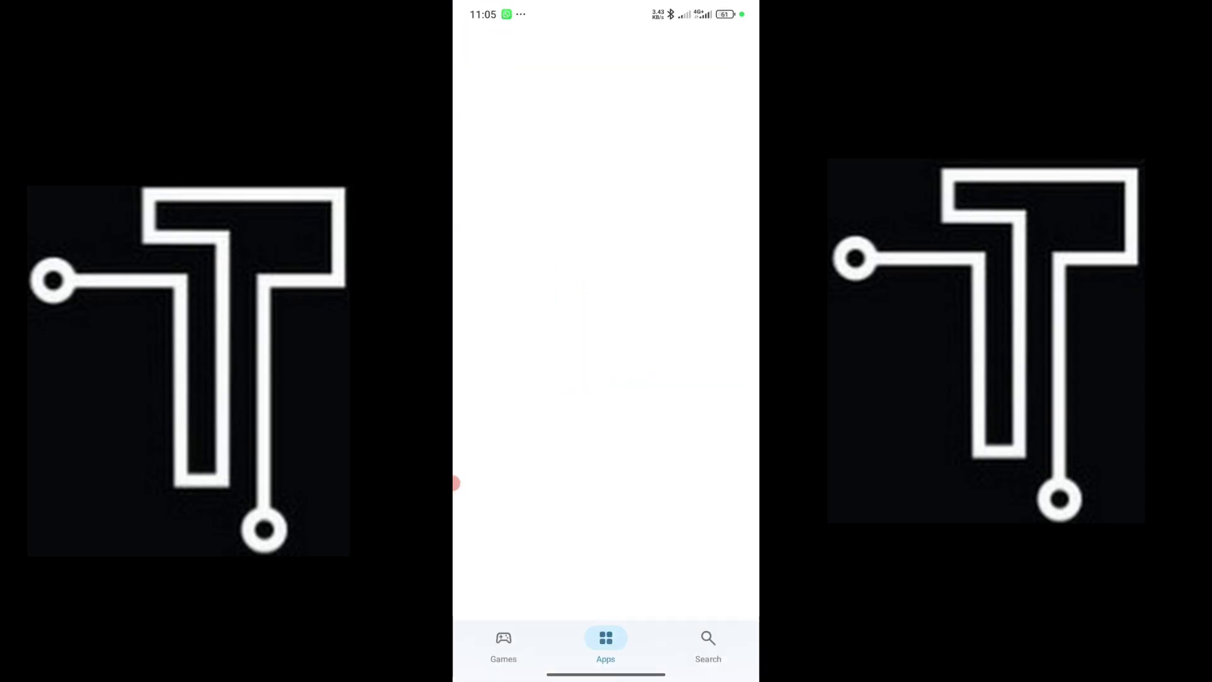
click(706, 644)
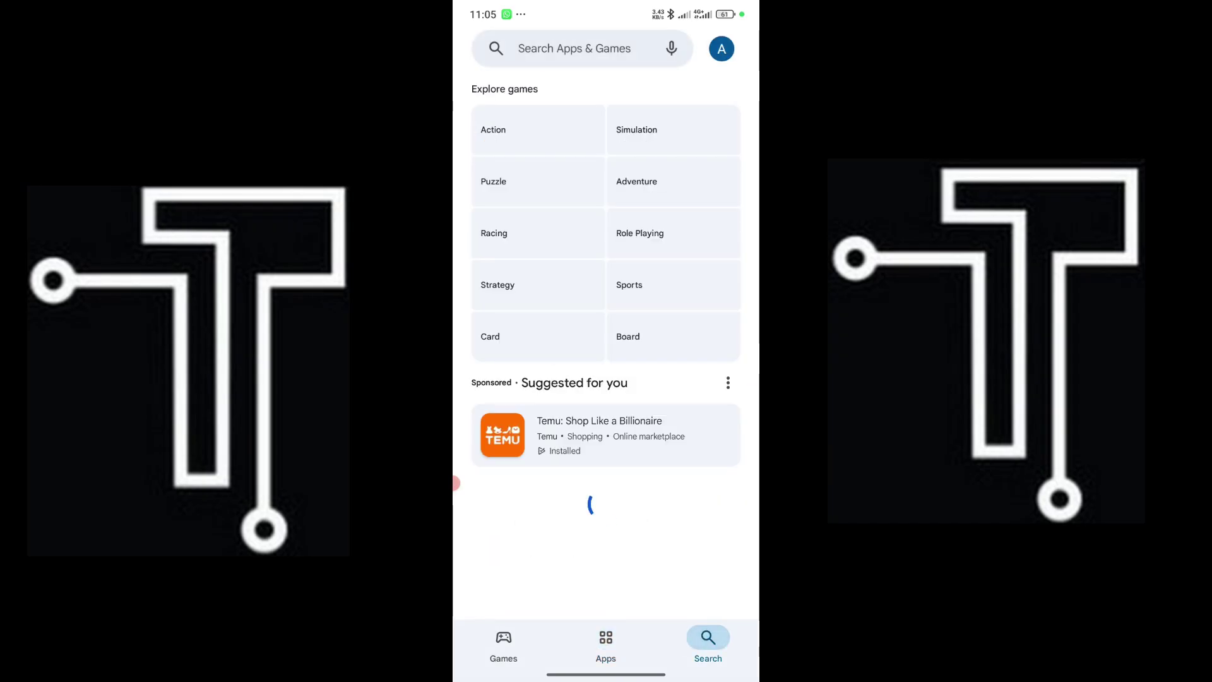
click(568, 48)
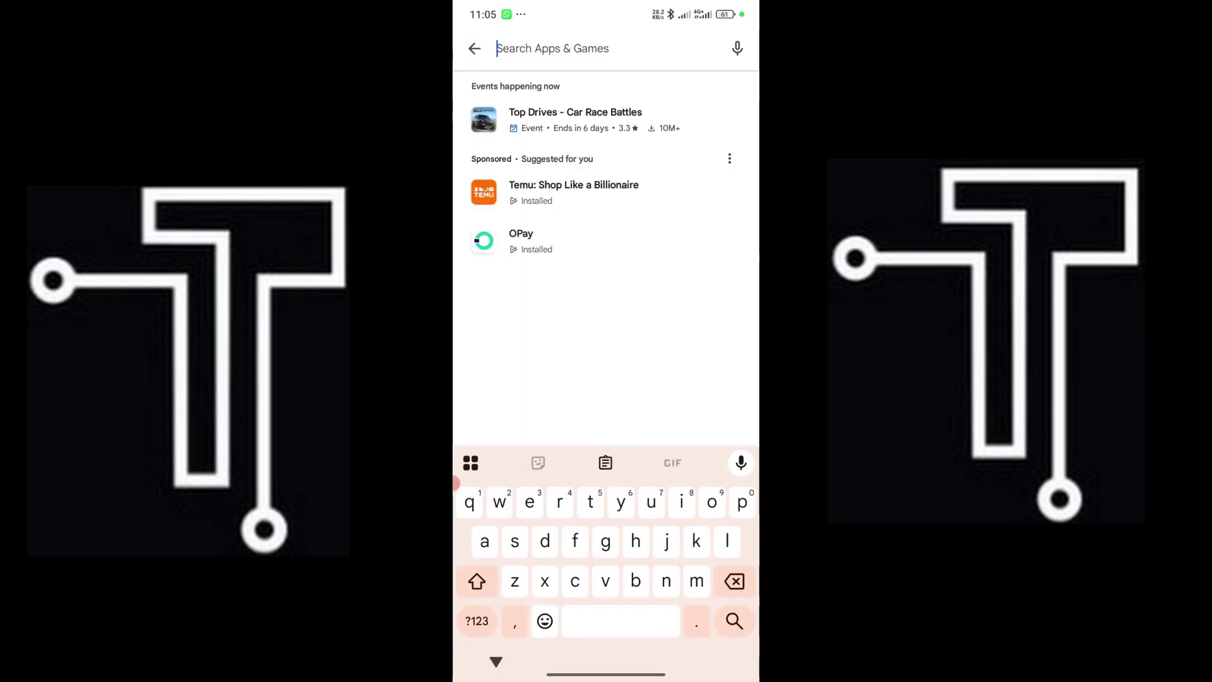
text(sic)
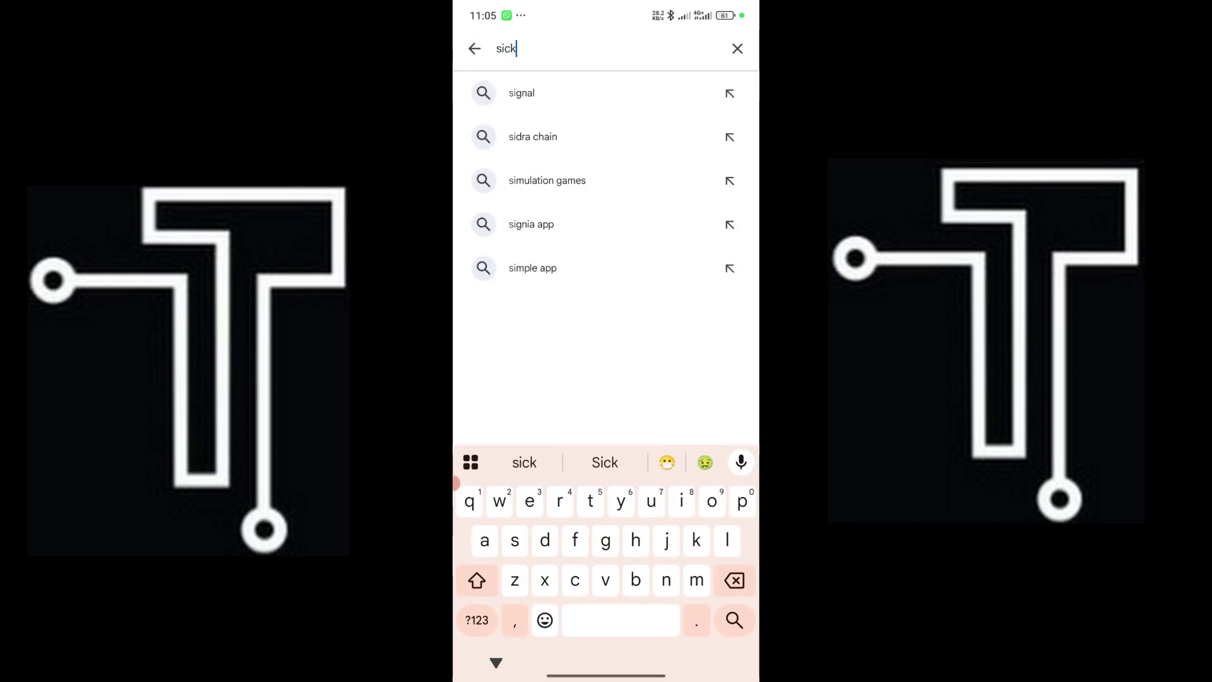
text(k)
key(BackSpace)
key(BackSpace)
key(BackSpace)
text(o)
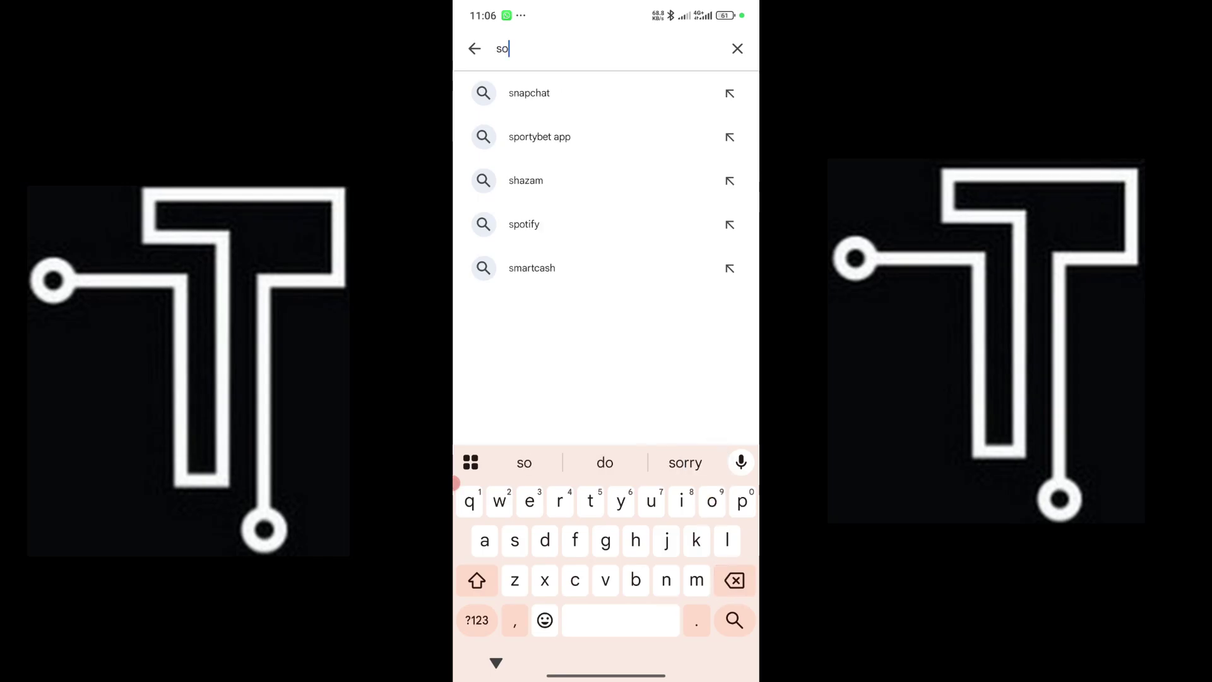
text(cks)
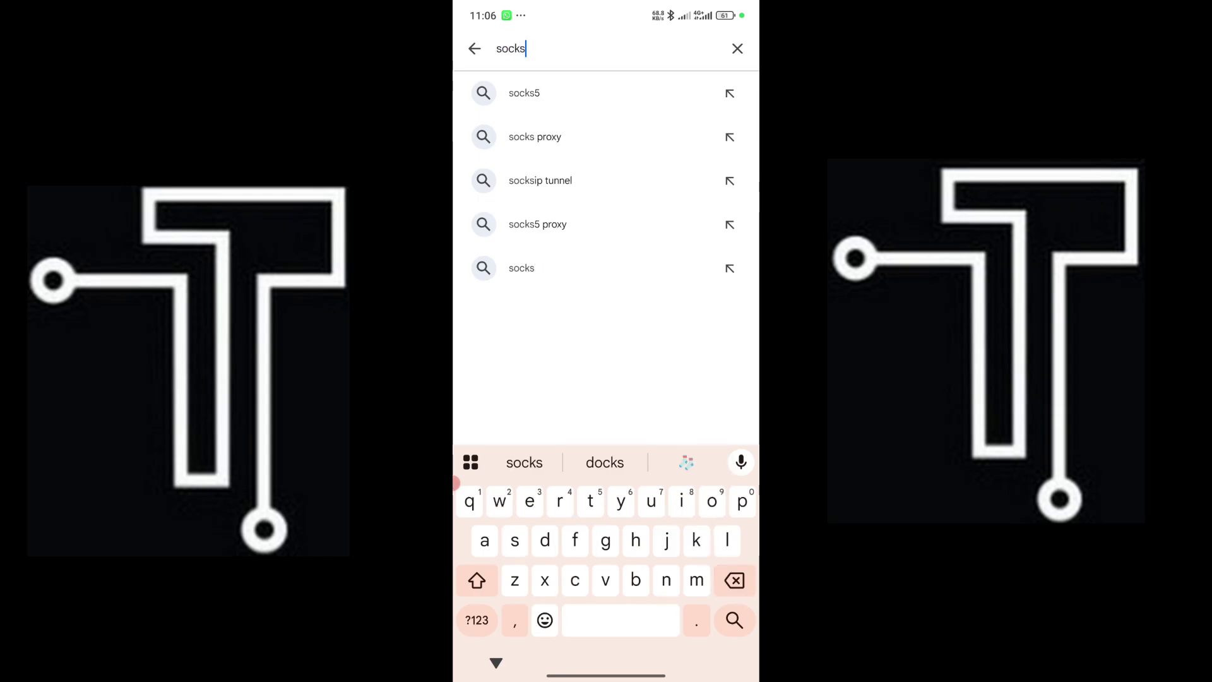
click(660, 136)
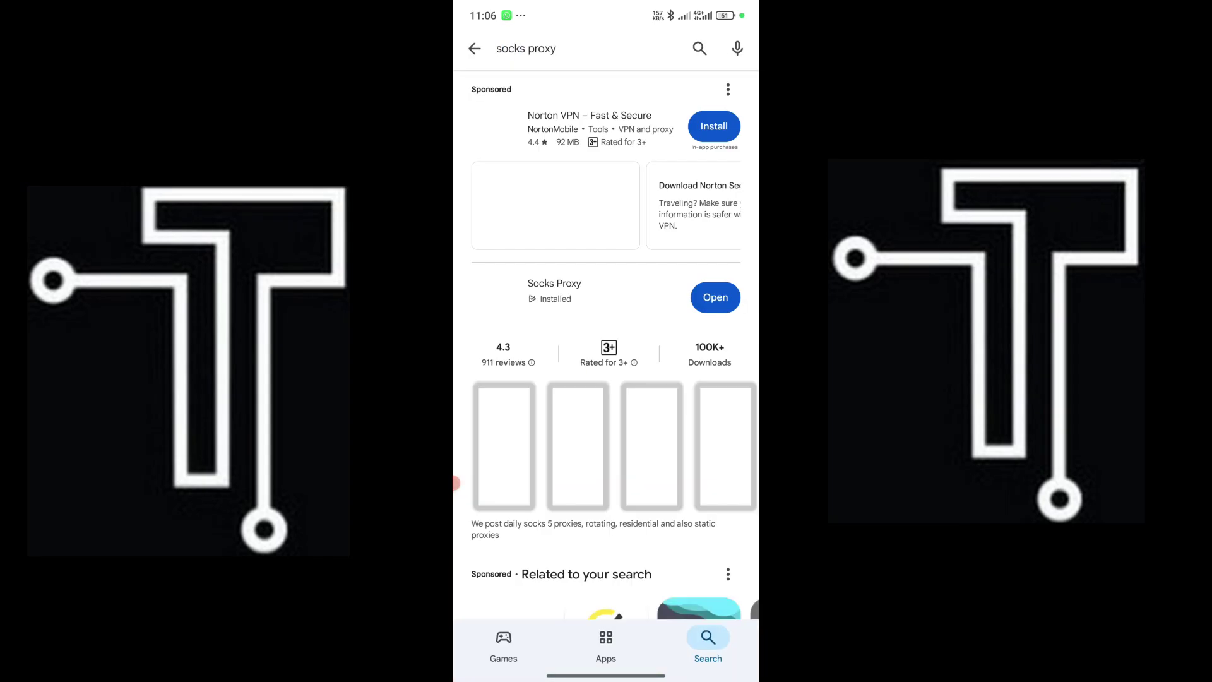
scroll(606, 327, down, 1)
click(553, 223)
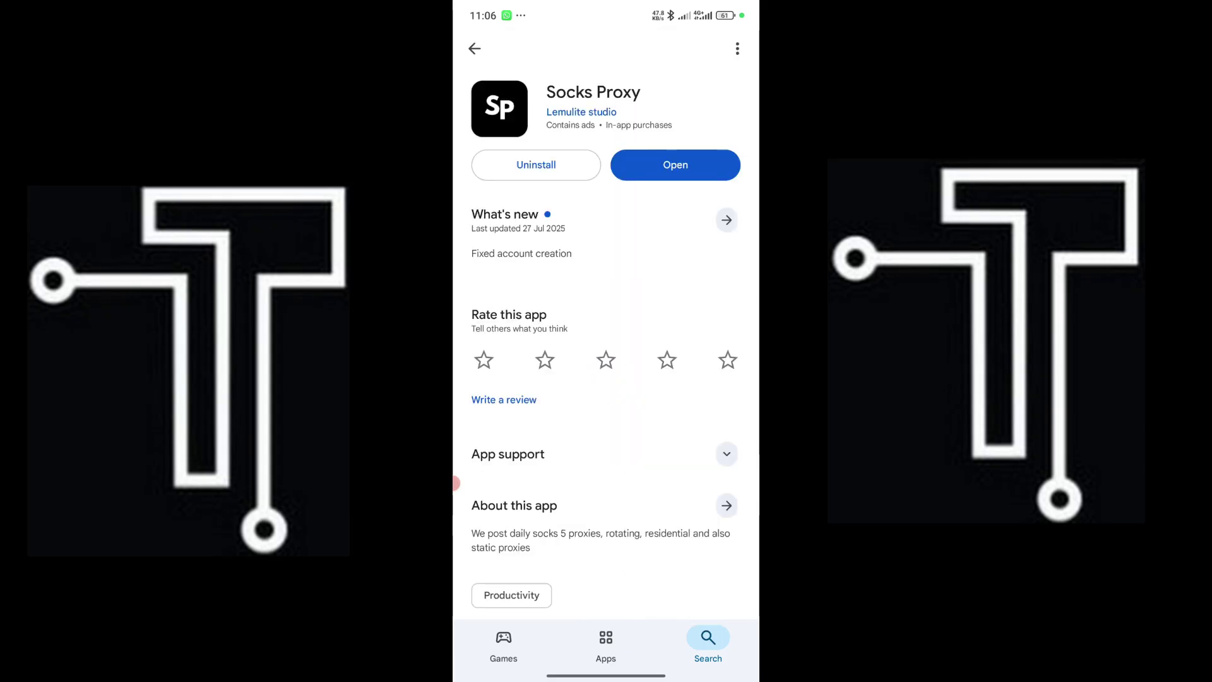
- Turn on Do Not Disturb from the quick settings shade
drag(607, 10, 598, 489)
drag(683, 217, 531, 218)
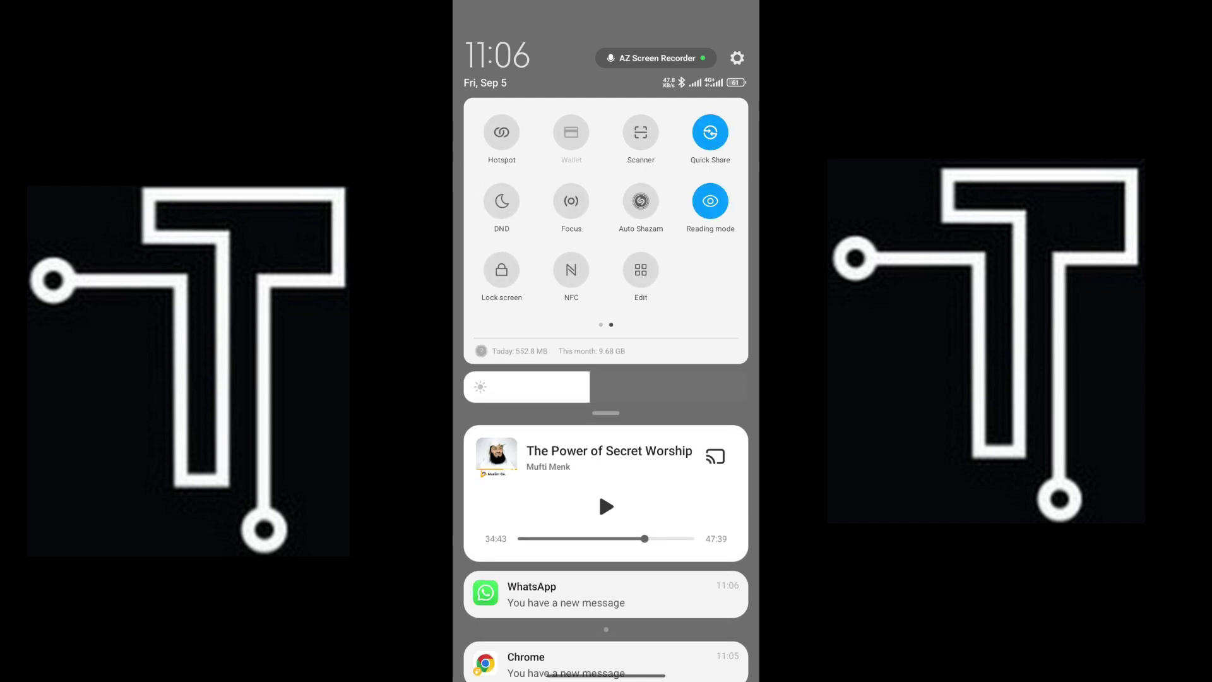
click(502, 201)
drag(597, 489, 597, 162)
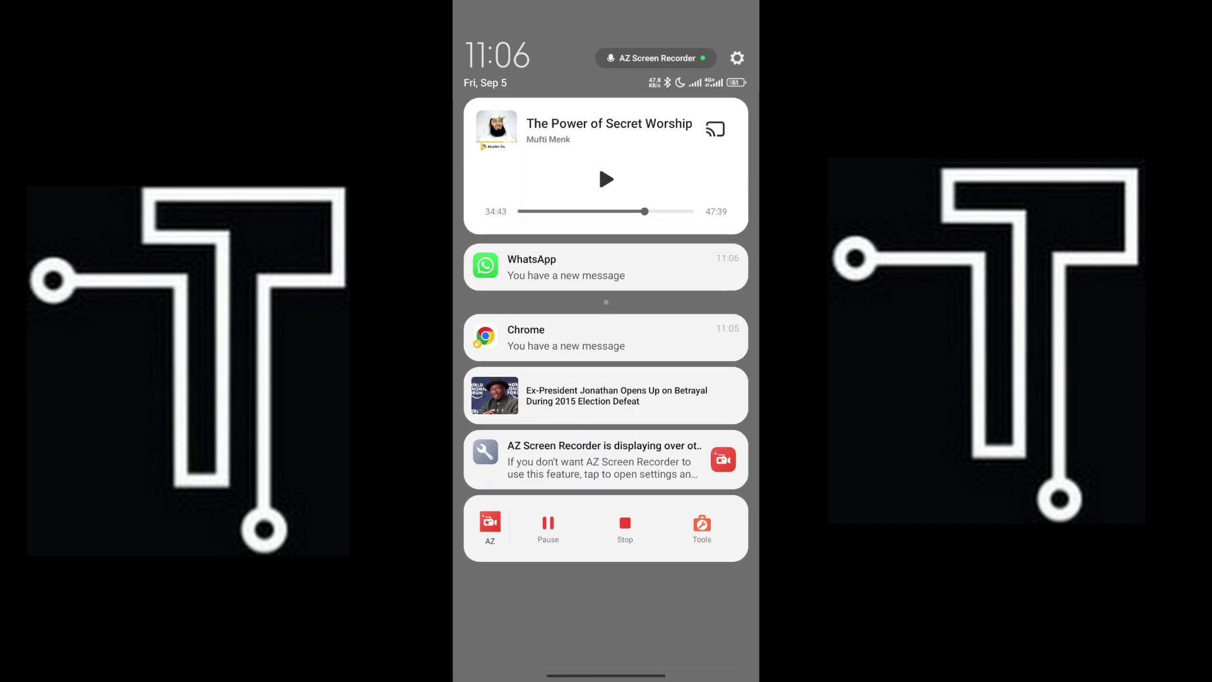
drag(607, 616, 606, 142)
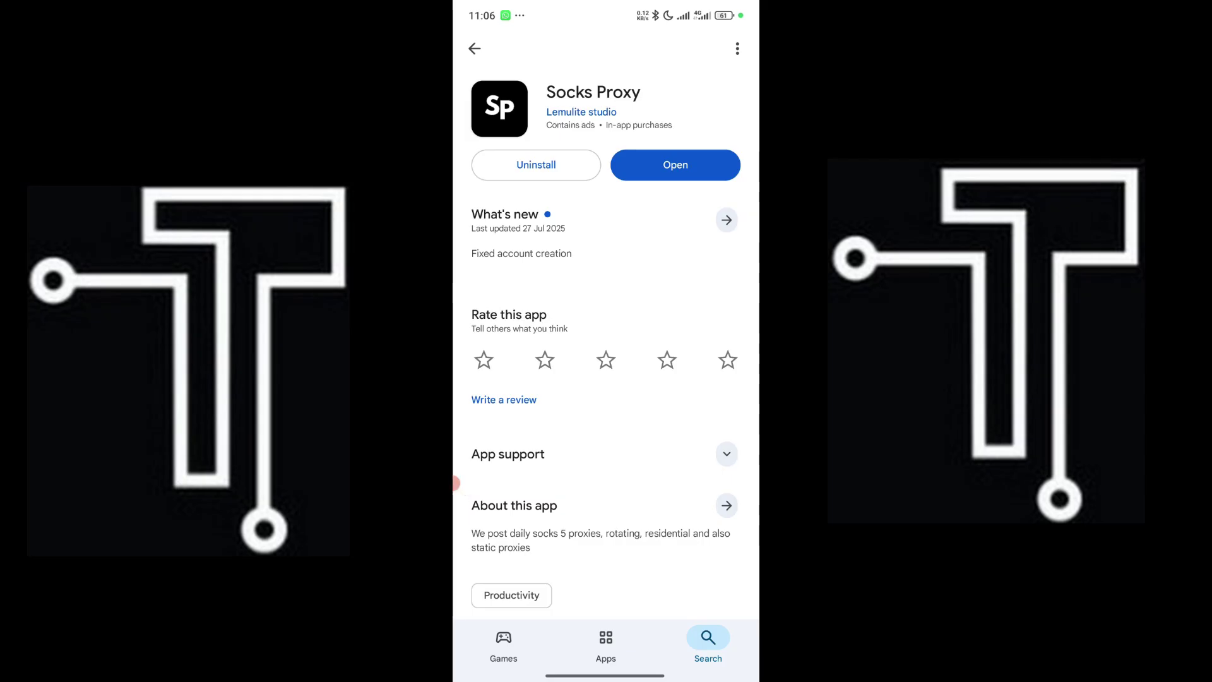
- Launch Socks Proxy and draw red circles around Premium Proxies and Free with ads
click(675, 165)
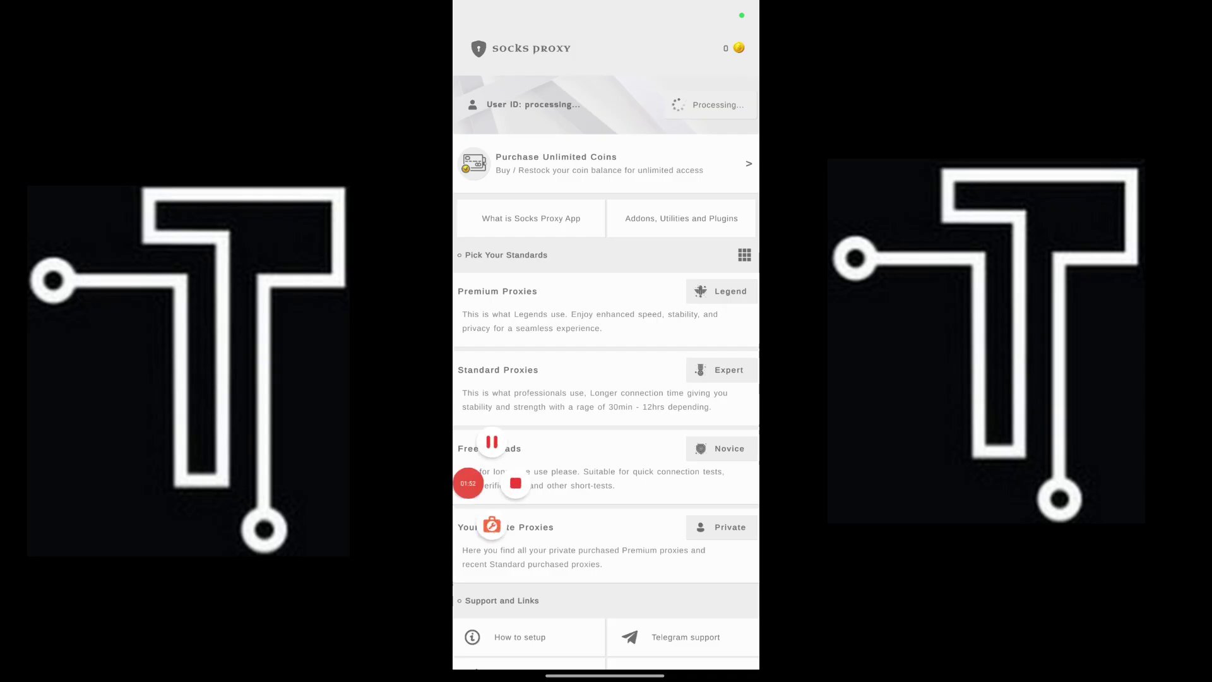
click(468, 483)
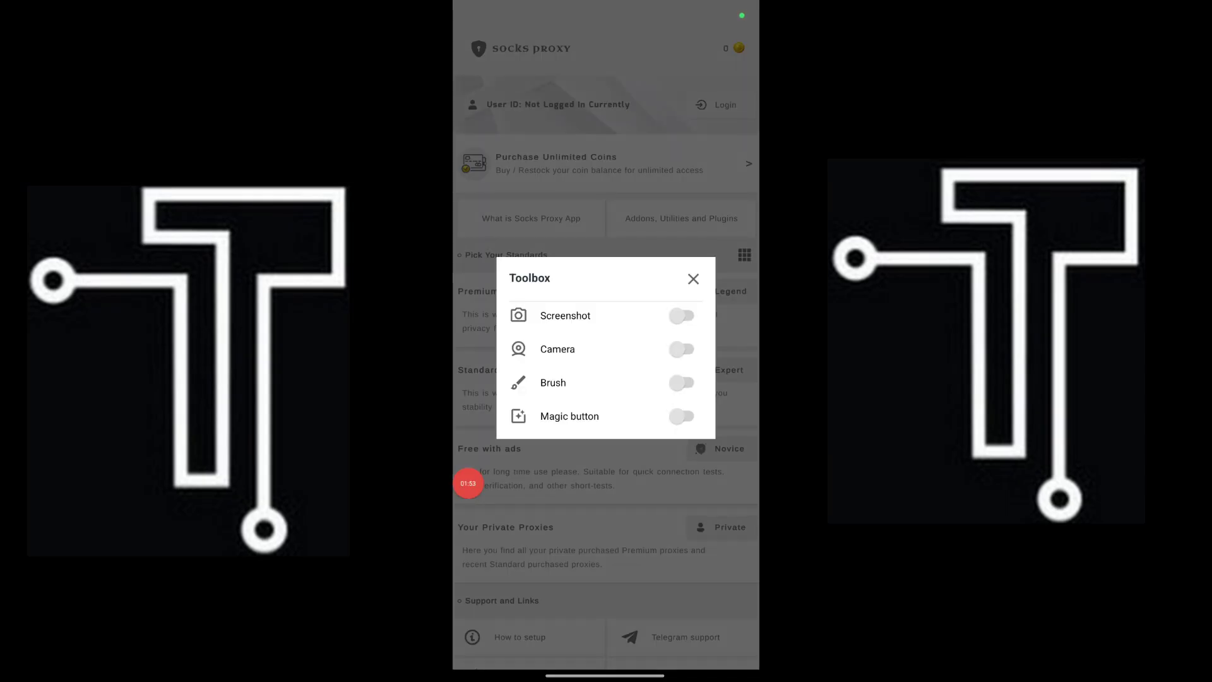
click(681, 383)
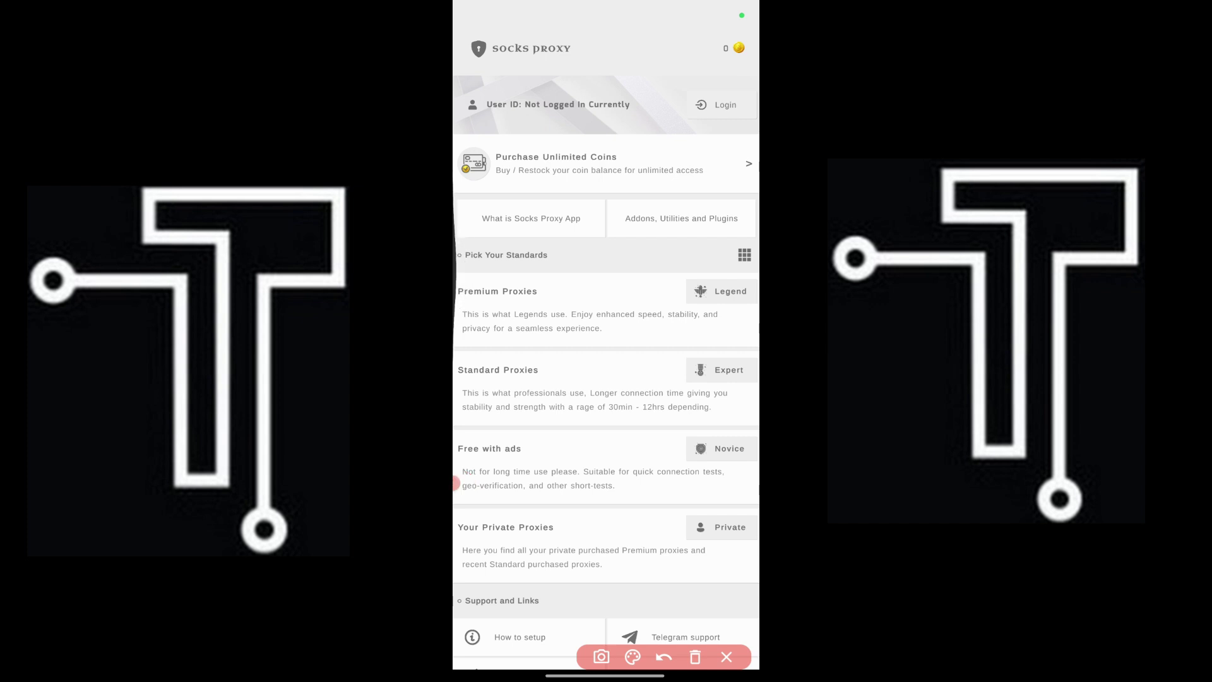
drag(486, 254, 467, 315)
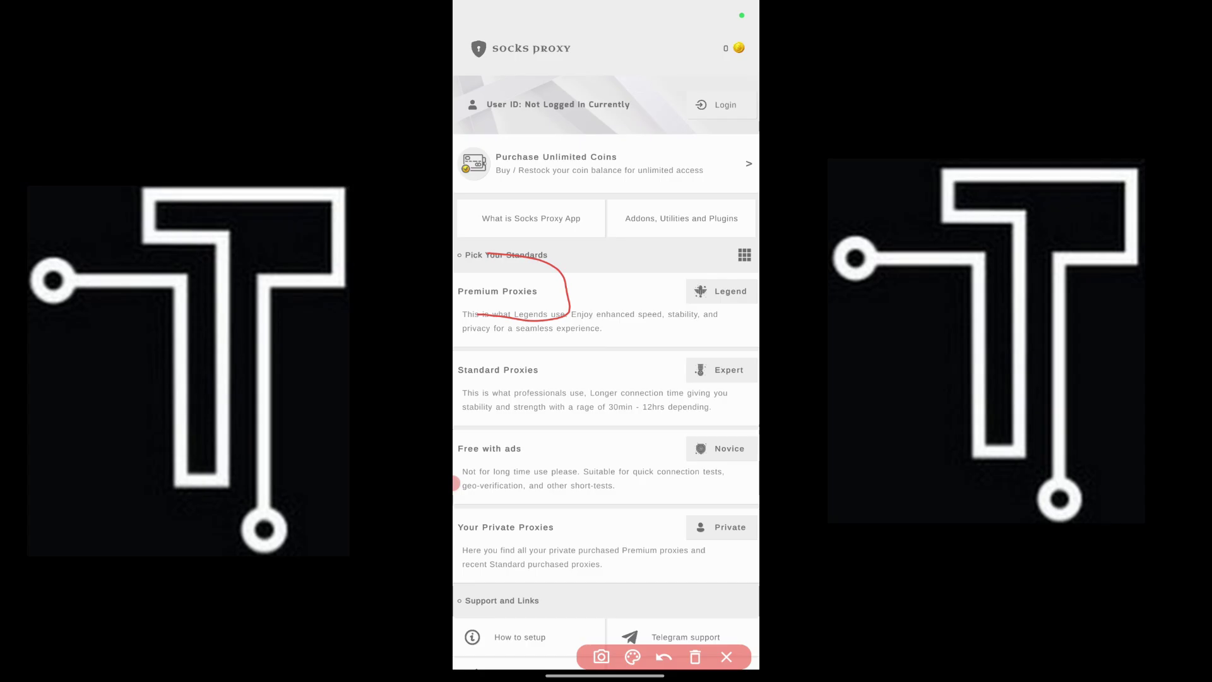
mouse_move(500, 421)
mouse_down()
mouse_move(581, 495)
mouse_move(480, 504)
mouse_up()
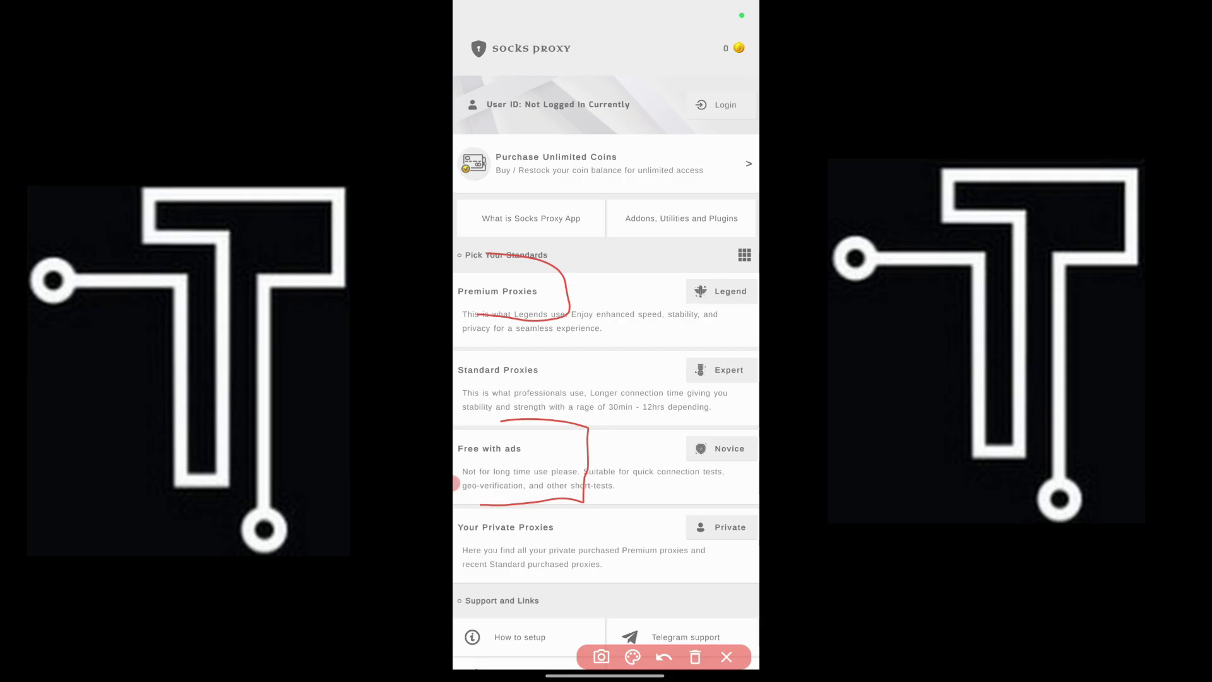
- Clear the annotations, open the Free with ads country list, then return to the main menu
click(726, 656)
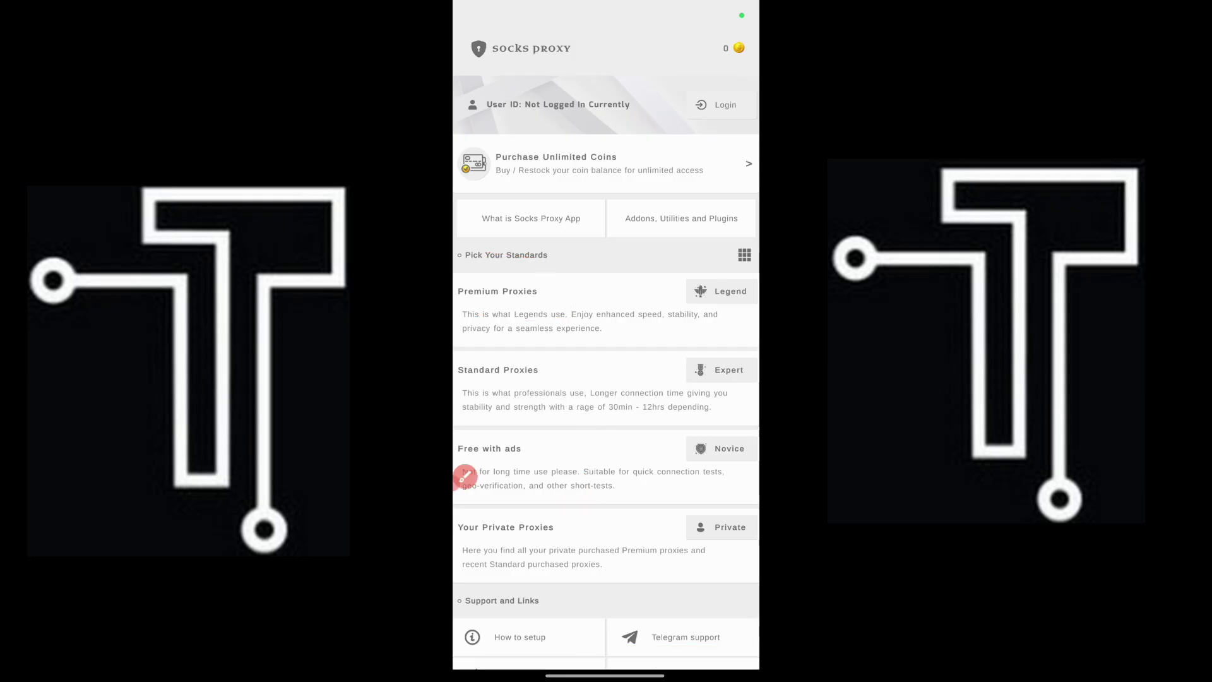
click(606, 464)
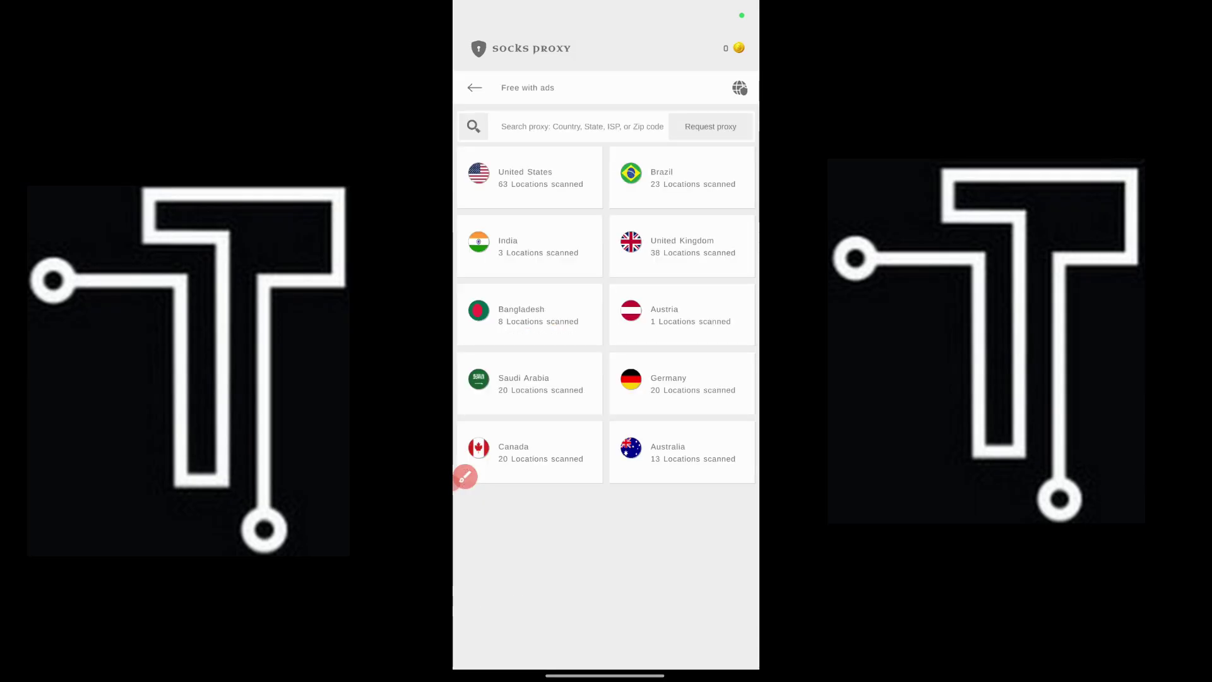
key(Escape)
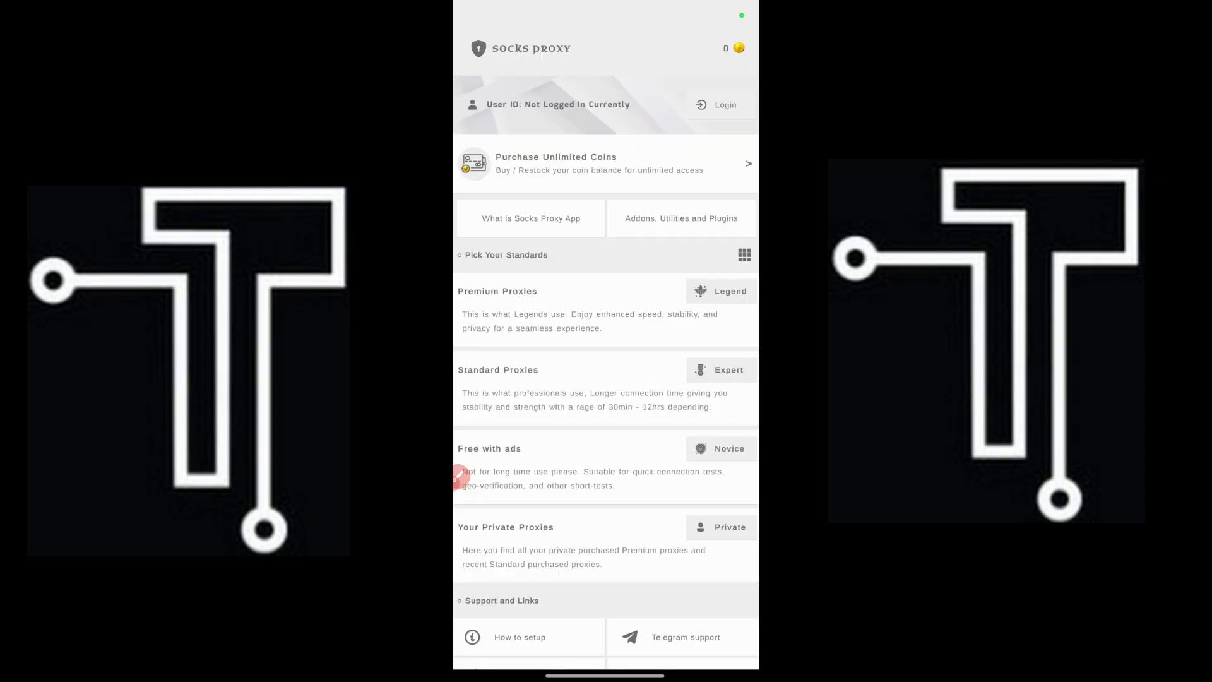
scroll(606, 379, down, 3)
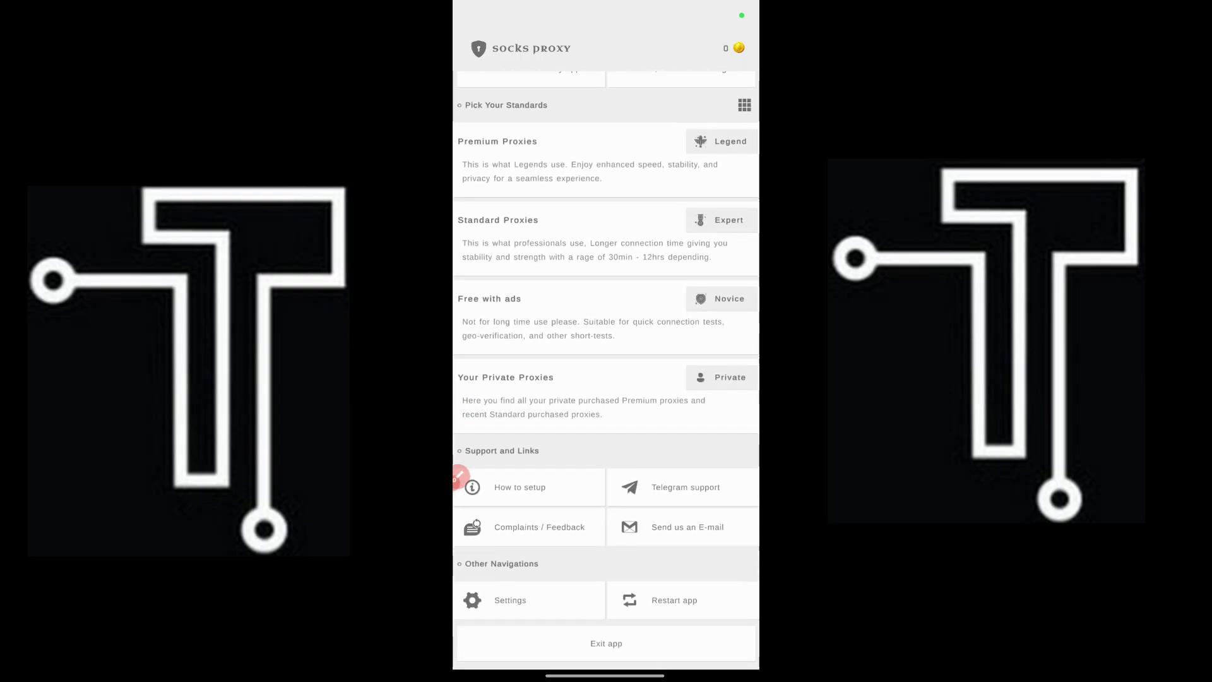
scroll(460, 478, up, 3)
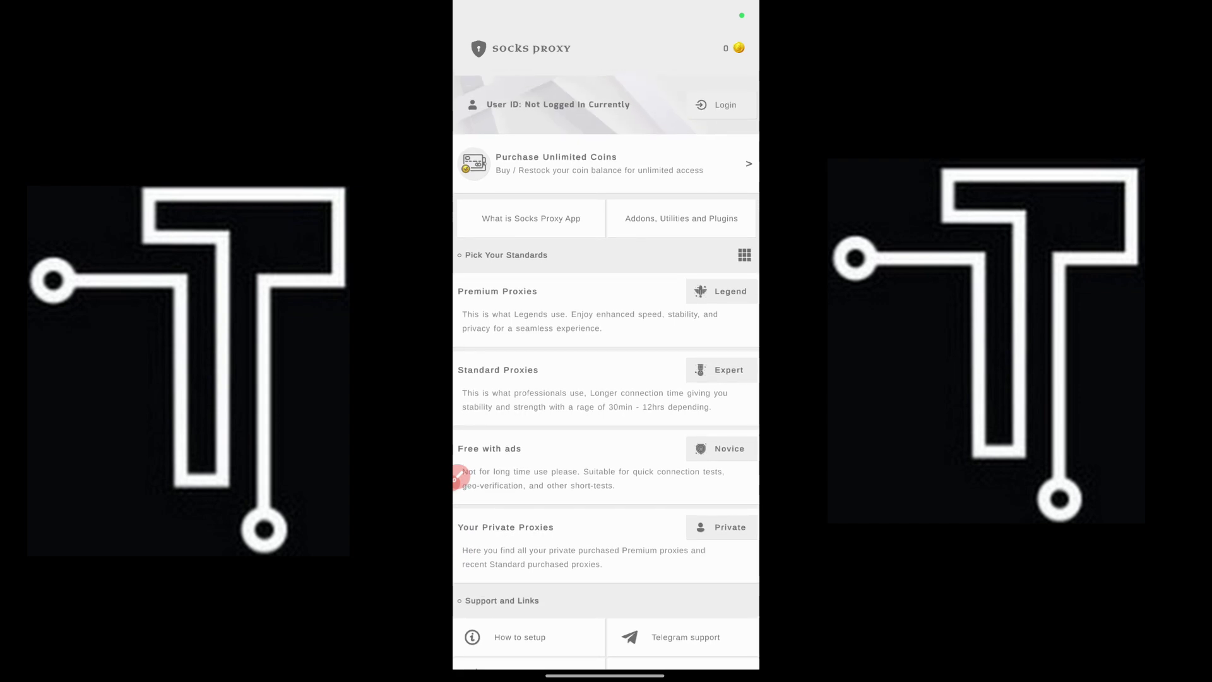
- Re-circle Premium Proxies and Free with ads, erase the outlines, and park the recorder bubble
drag(506, 255, 483, 320)
drag(501, 420, 480, 504)
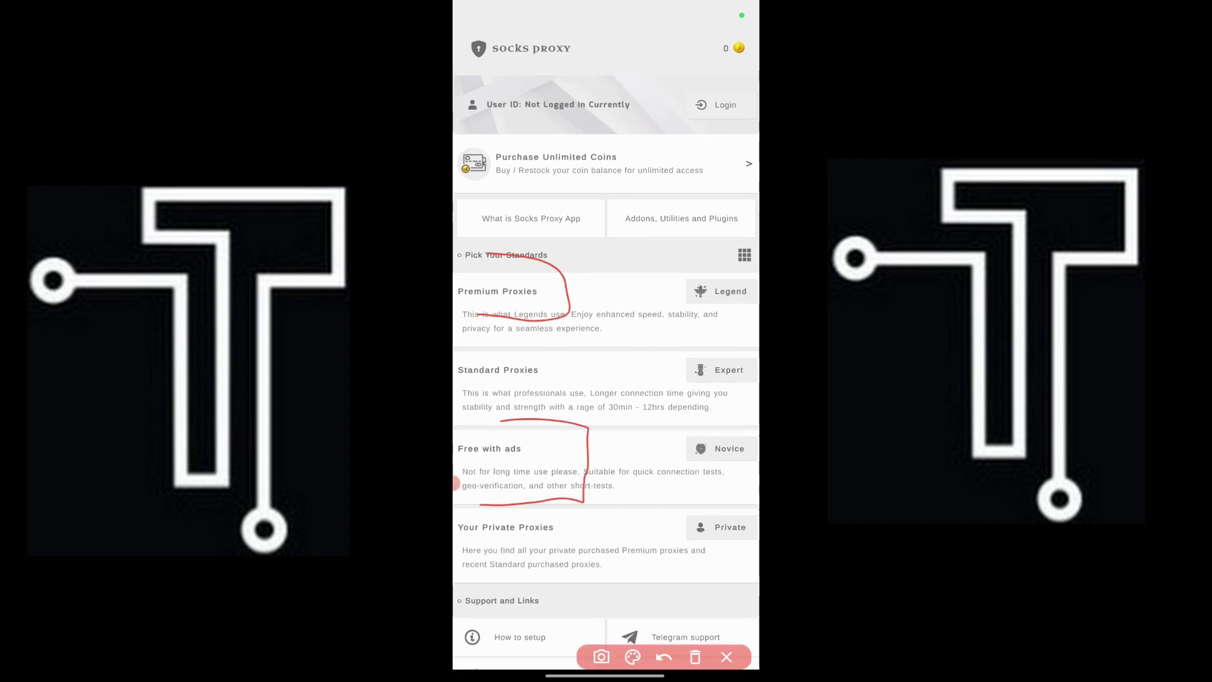
key(ctrl+z)
click(664, 656)
click(726, 656)
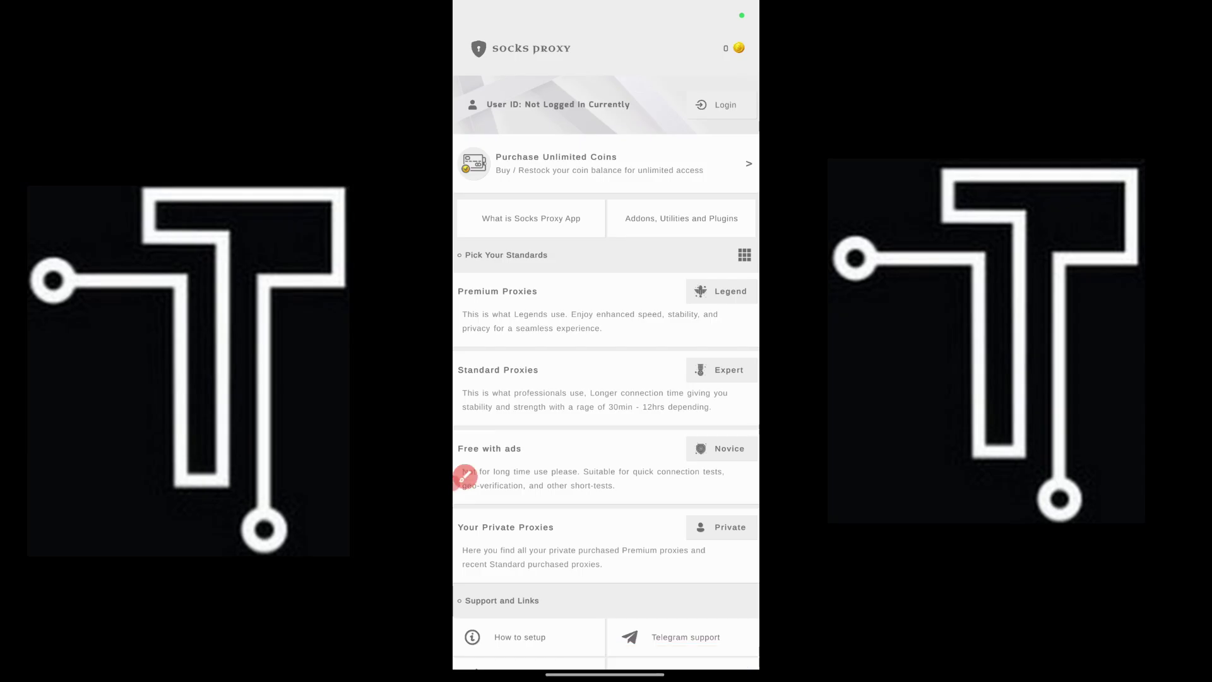
mouse_move(464, 476)
mouse_down()
mouse_move(487, 465)
mouse_move(544, 481)
mouse_up()
click(464, 481)
scroll(501, 332, down, 3)
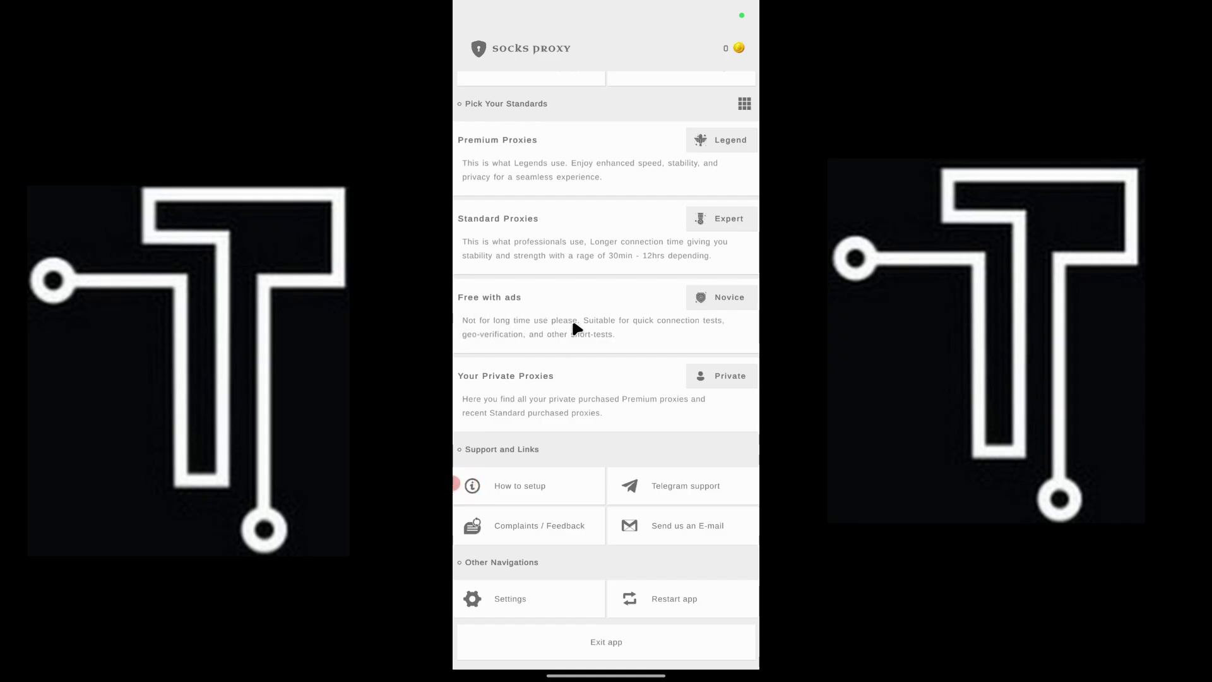
- Open the Free with ads country list and choose United States
click(587, 321)
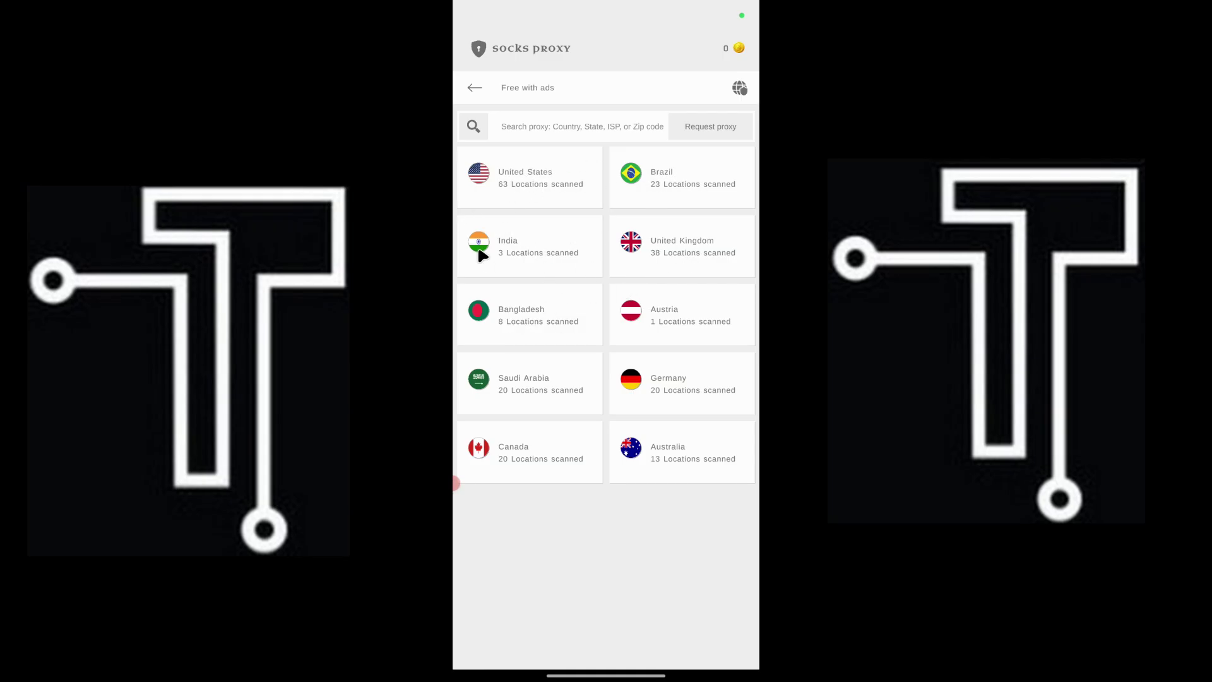
click(516, 182)
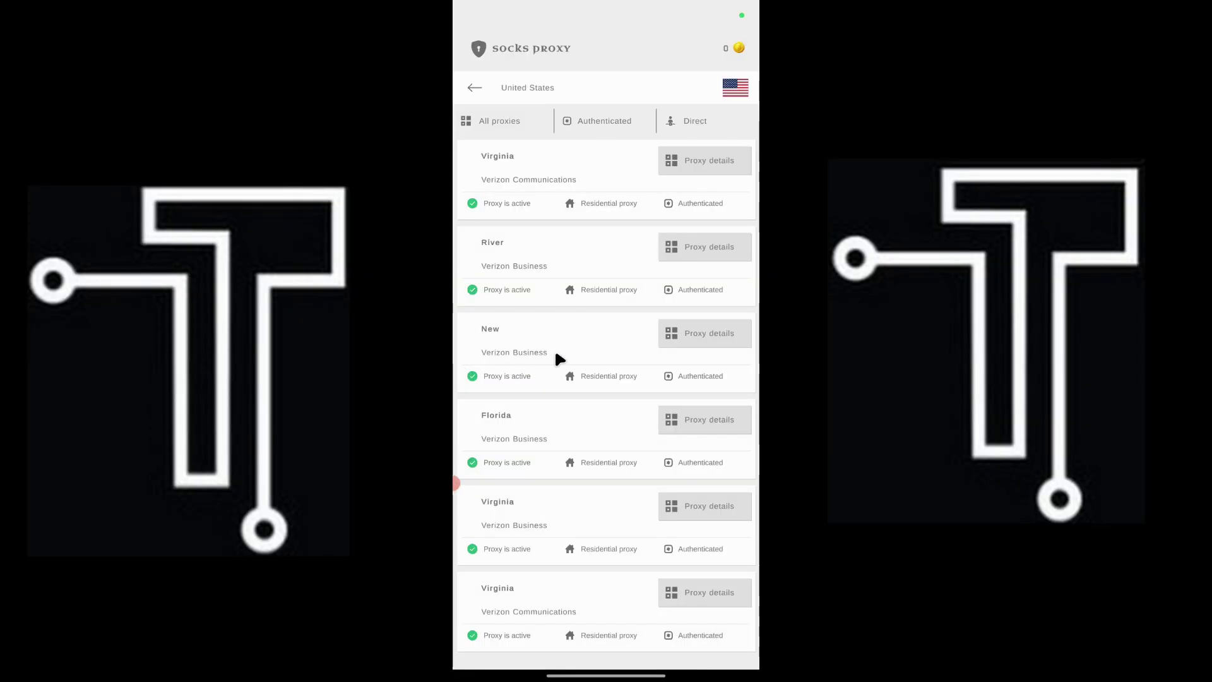
scroll(557, 358, down, 2)
scroll(559, 360, down, 3)
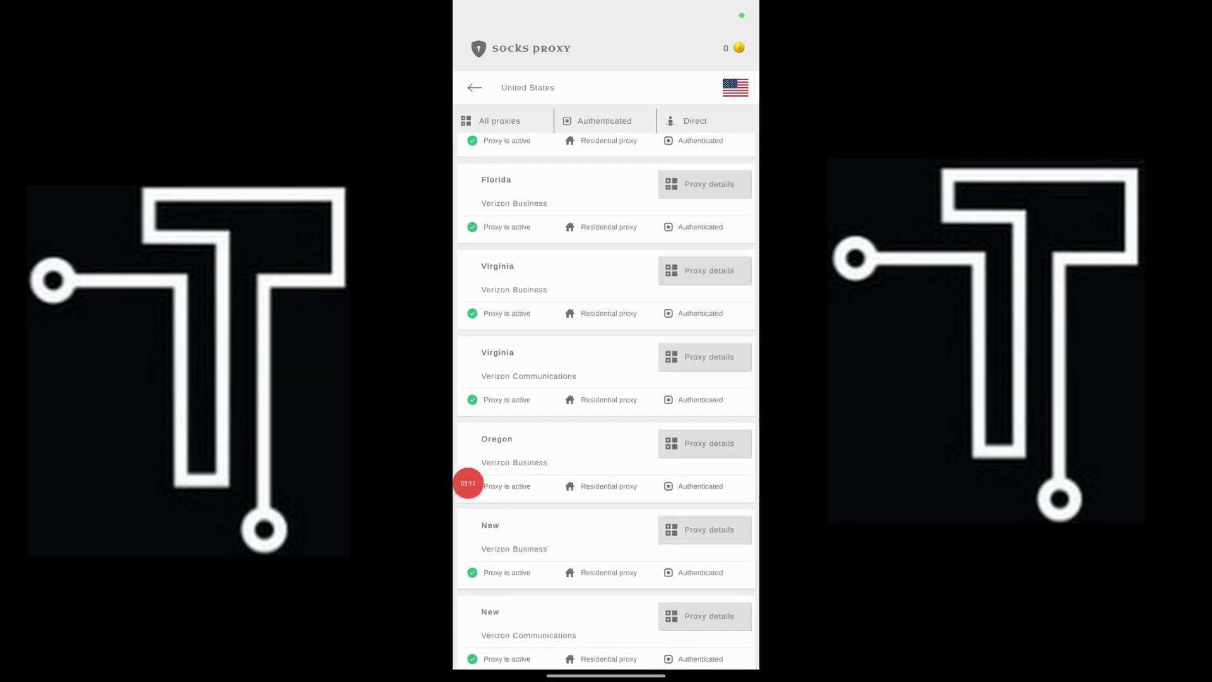
scroll(606, 398, down, 1)
scroll(606, 398, down, 2)
scroll(607, 397, down, 2)
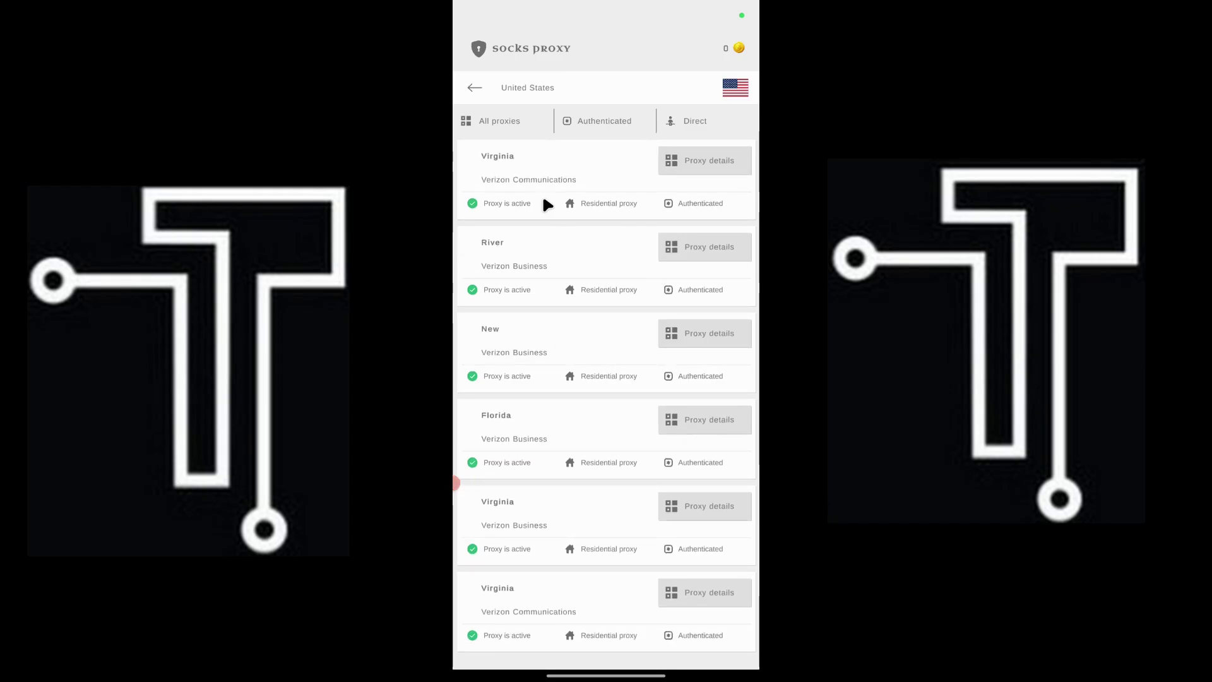
- Open the first Virginia proxy's details, dismiss the ad, and copy host 51.79.185.140:6663
click(682, 170)
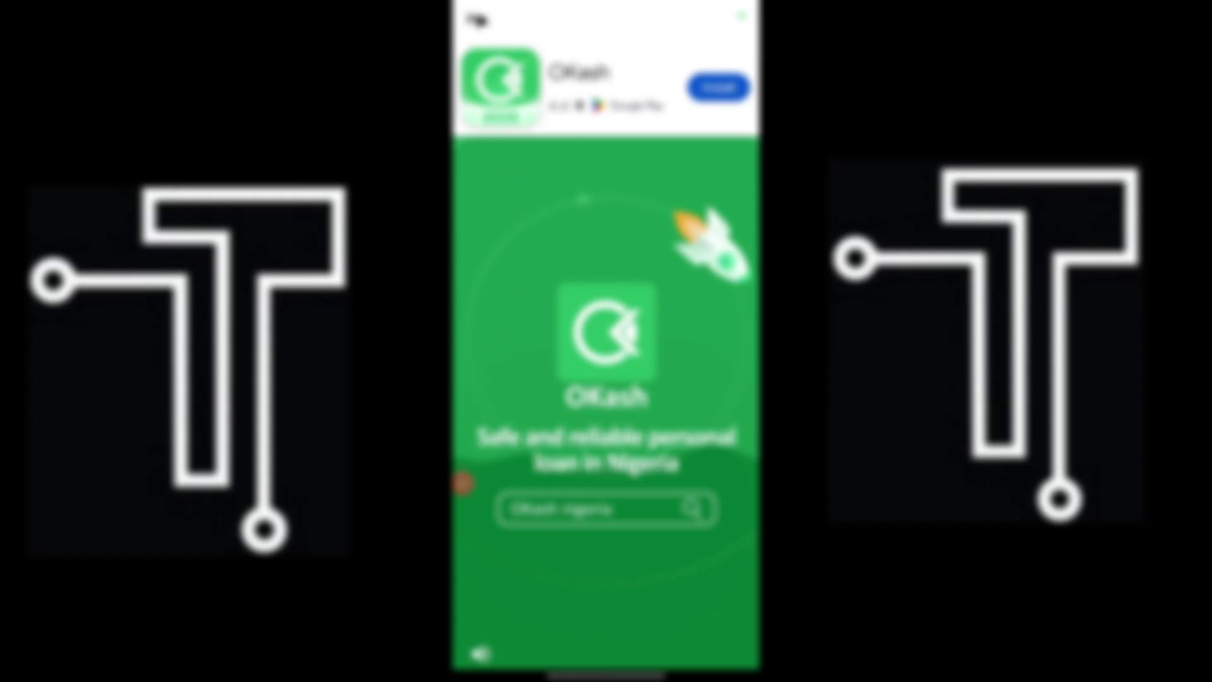
click(476, 19)
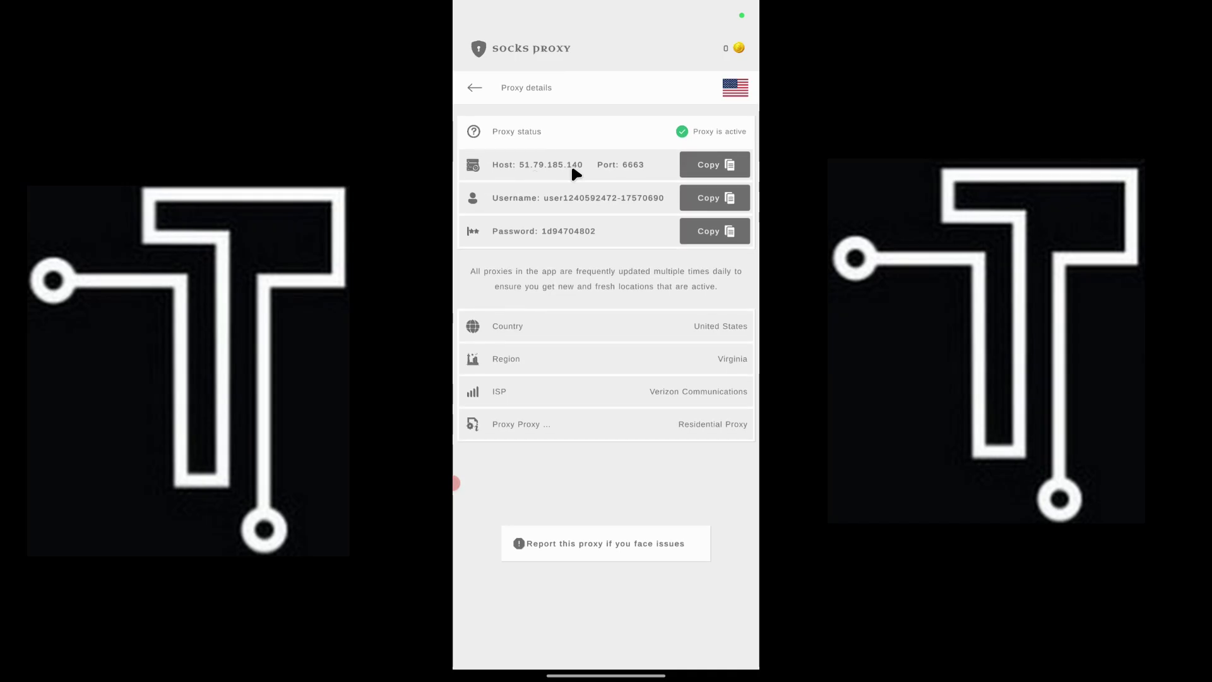
drag(474, 135, 554, 159)
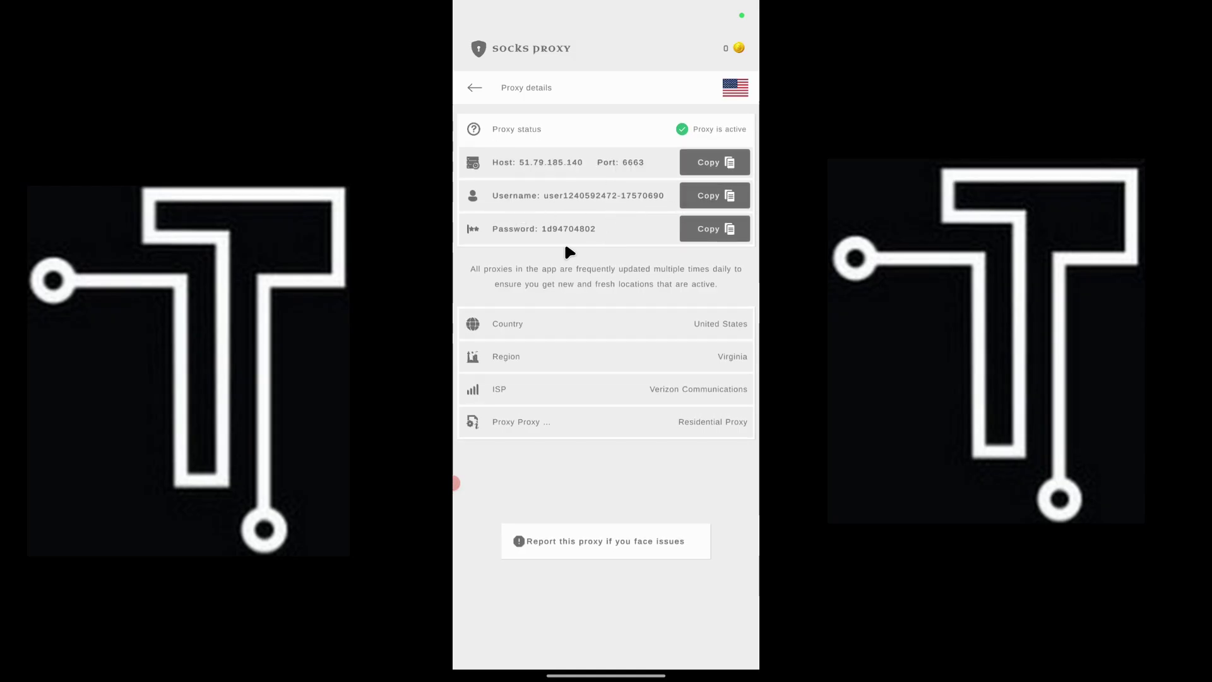
click(710, 166)
- Return to the home screen and launch Tun2TAP from the ip socks folder
middle_click(723, 161)
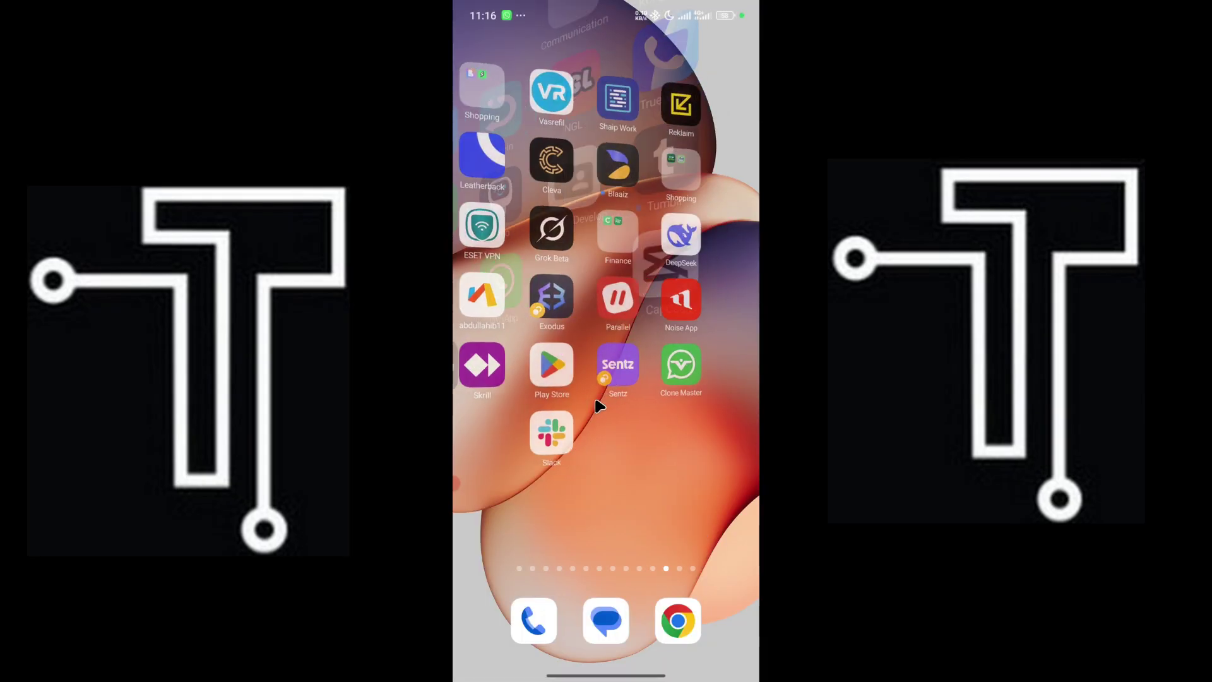
mouse_move(620, 424)
mouse_down()
mouse_move(498, 456)
mouse_move(615, 465)
mouse_up()
mouse_move(474, 488)
mouse_down()
mouse_move(559, 407)
mouse_move(690, 452)
mouse_move(583, 446)
mouse_move(559, 473)
mouse_move(677, 461)
mouse_up()
click(554, 233)
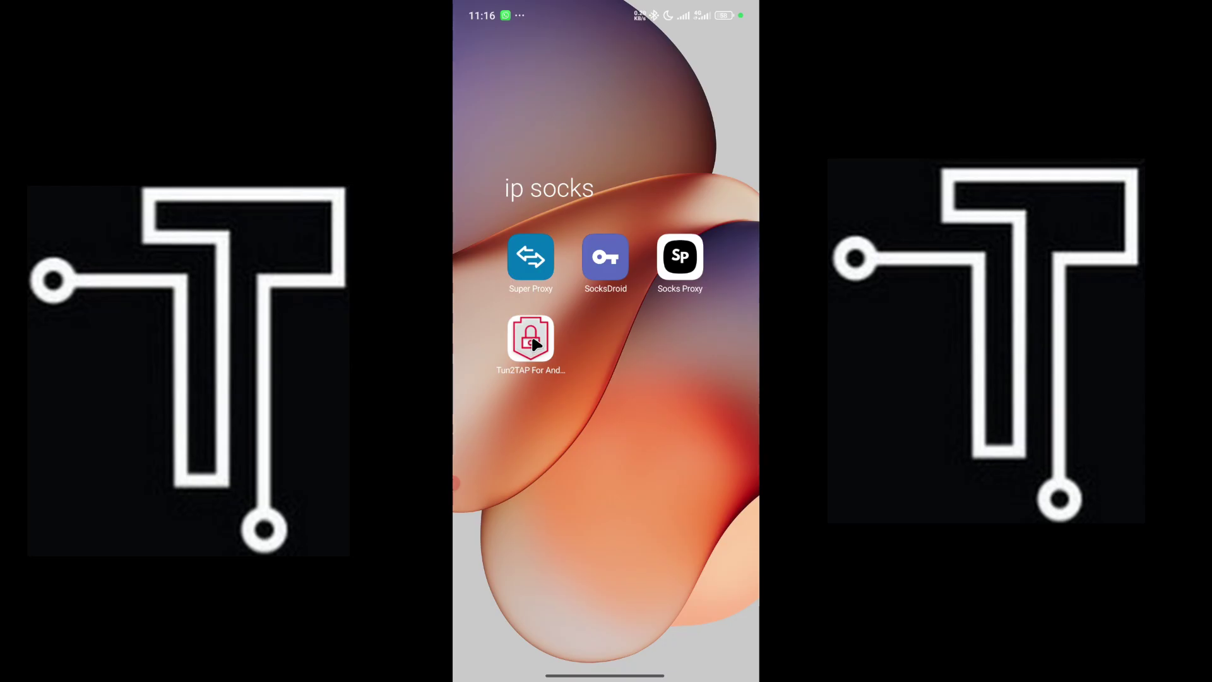
key(super+n)
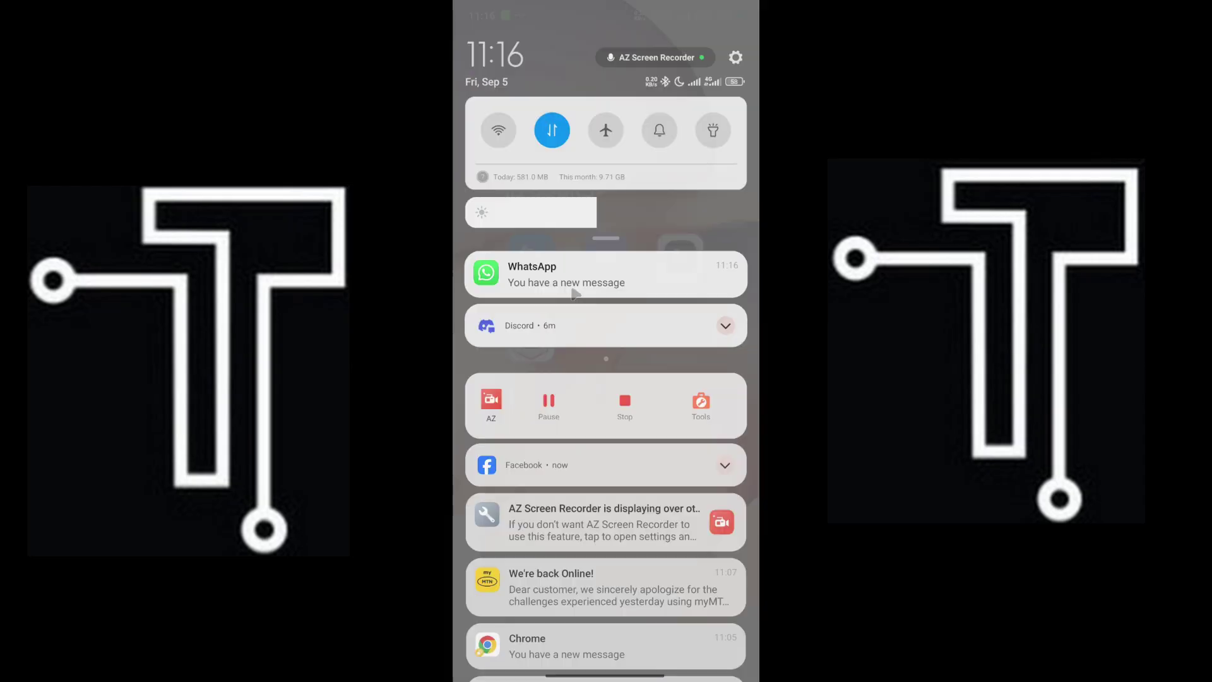
key(Escape)
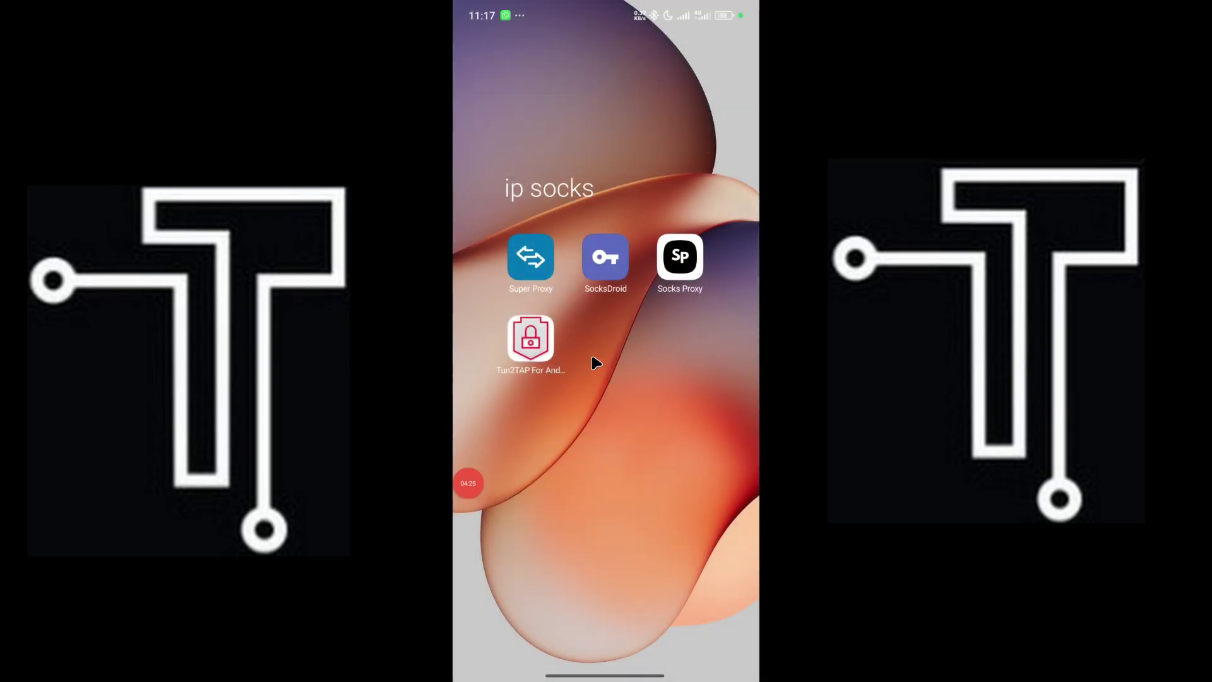
click(615, 300)
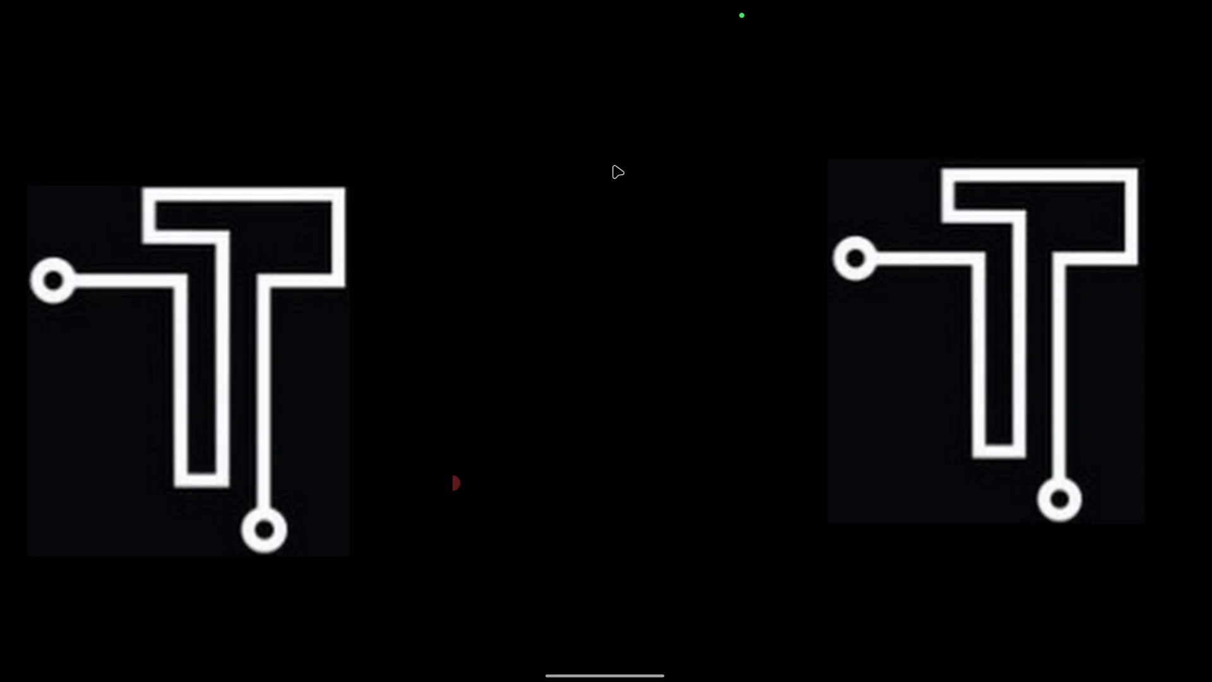
- Close the blank app, reopen Socks Proxy, and bring up the recent-apps overview
mouse_move(604, 676)
mouse_down()
mouse_move(604, 379)
mouse_move(455, 380)
mouse_up()
click(606, 114)
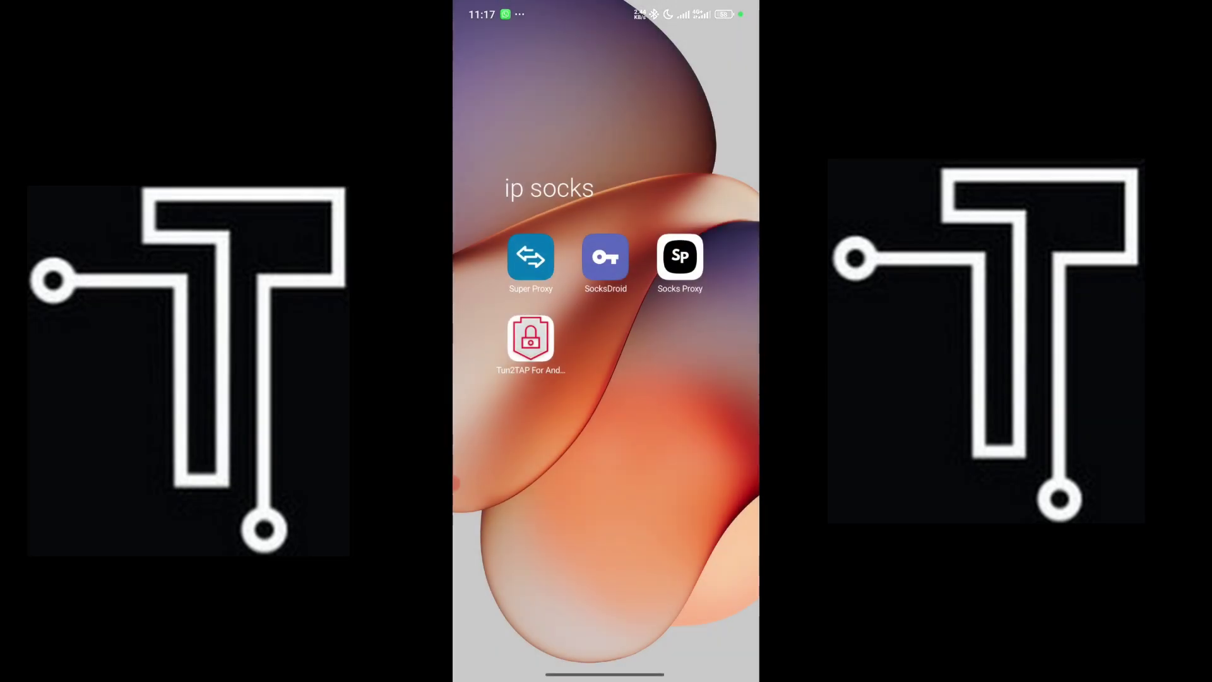
click(698, 258)
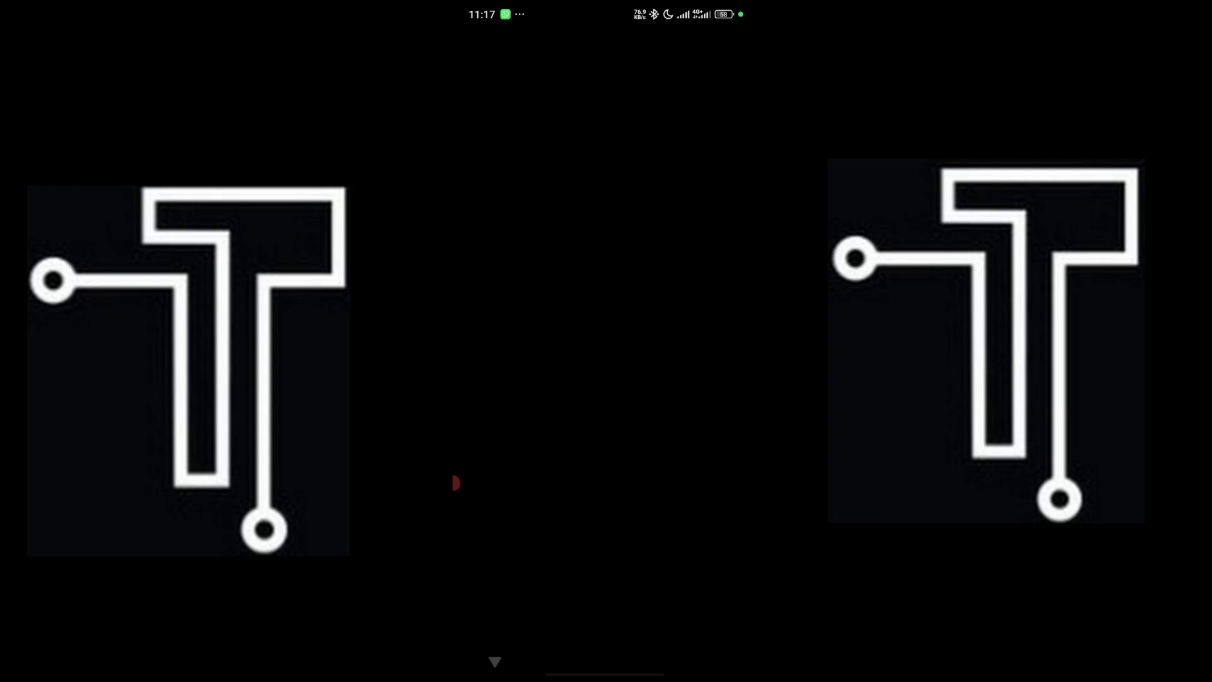
drag(607, 675, 606, 426)
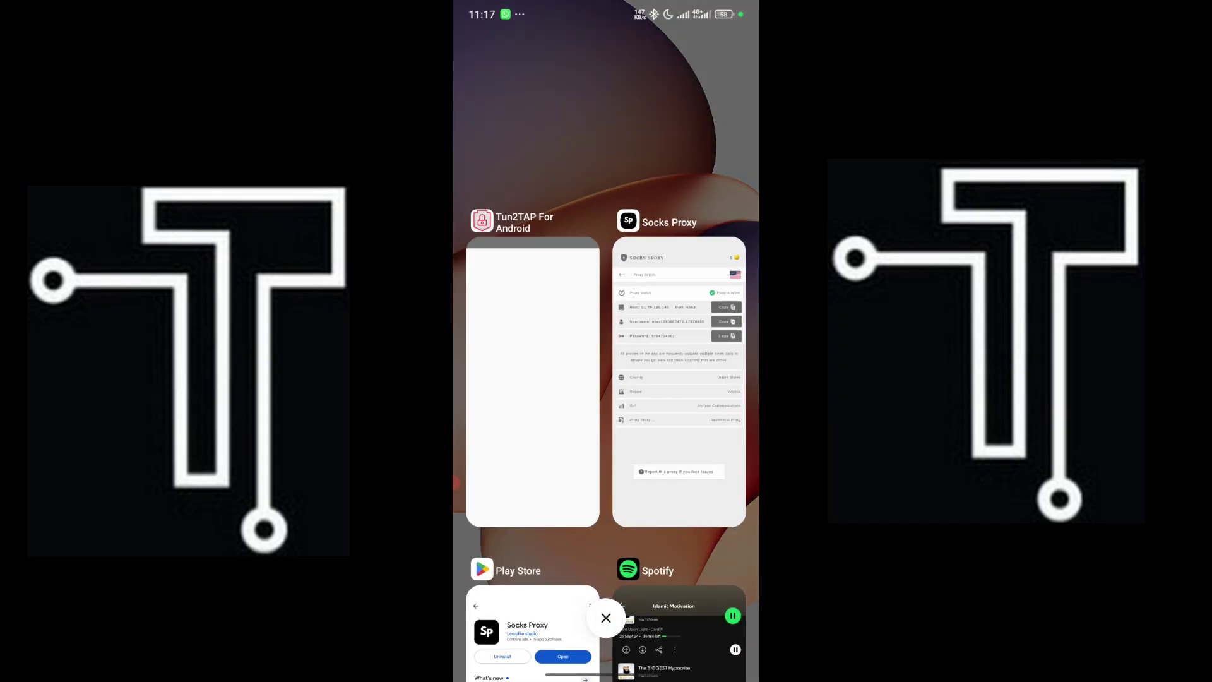
- Switch to Tun2TAP from recents and close its advertisement
click(533, 380)
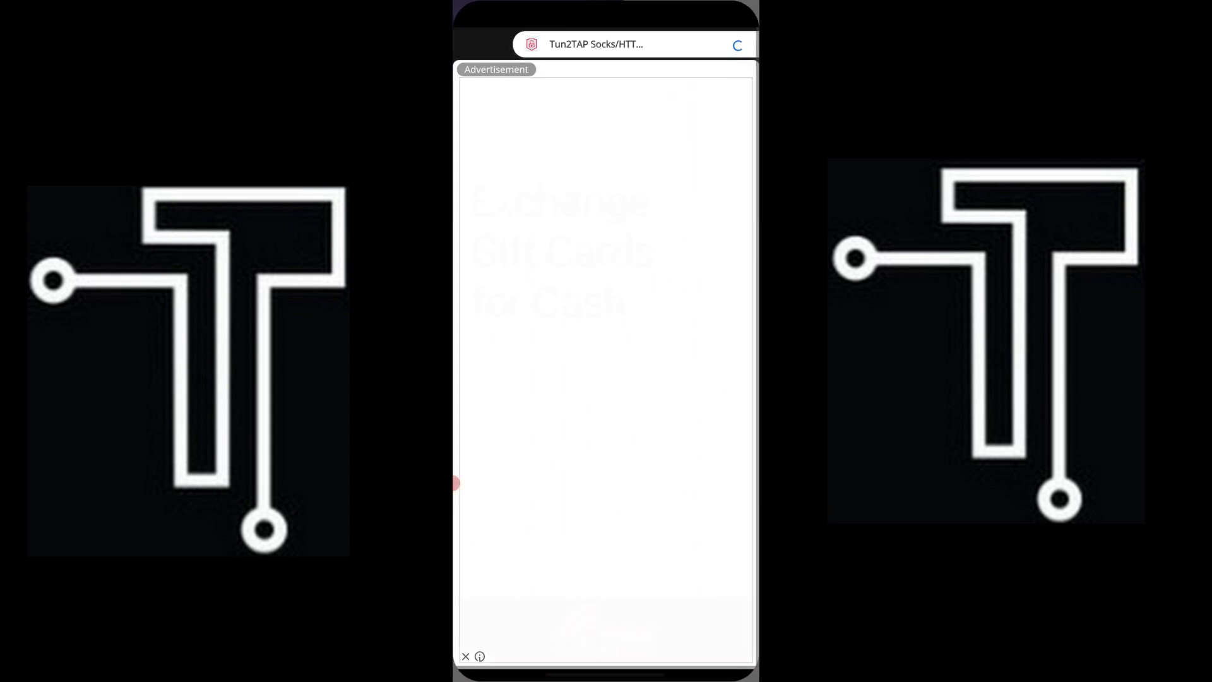
click(636, 48)
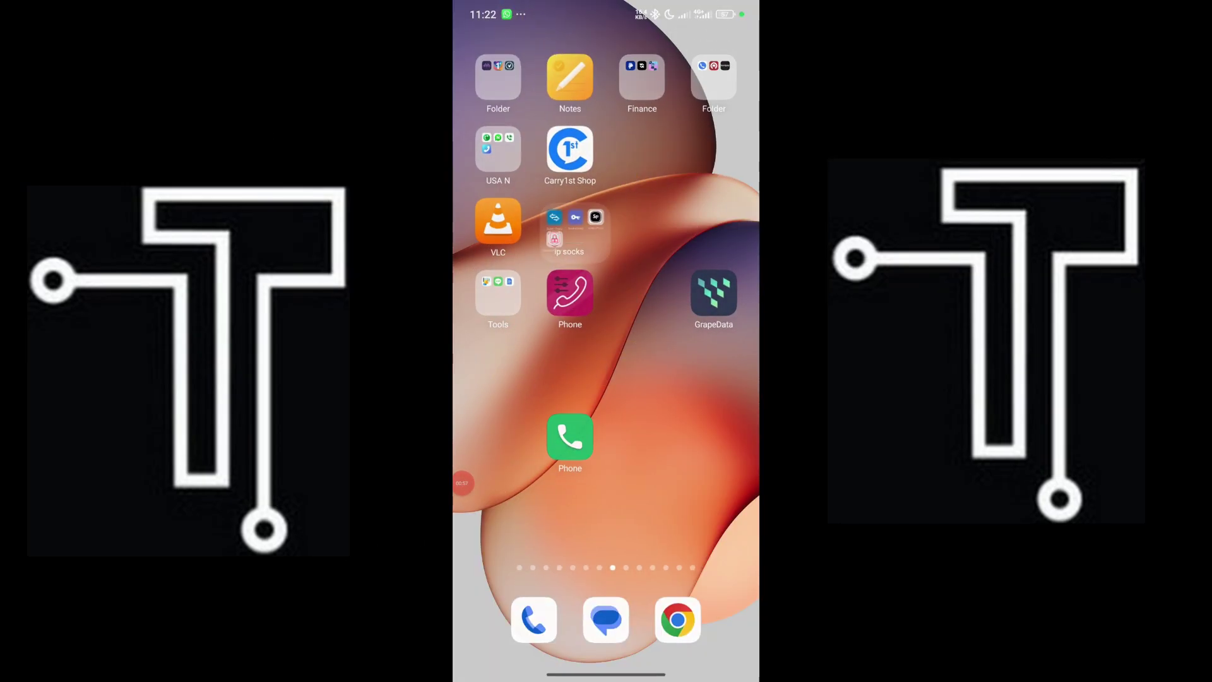
- Launch Super Proxy from the ip socks folder to see its Default Profile, Usa and socsz profiles
click(561, 218)
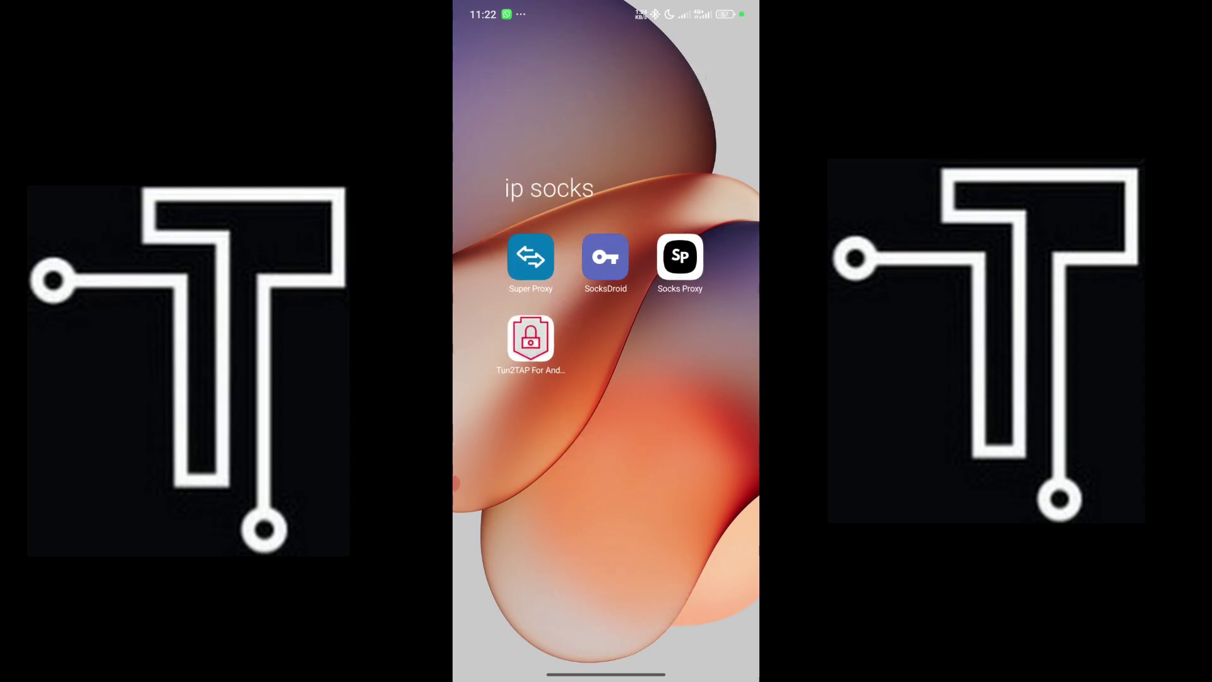
key(Escape)
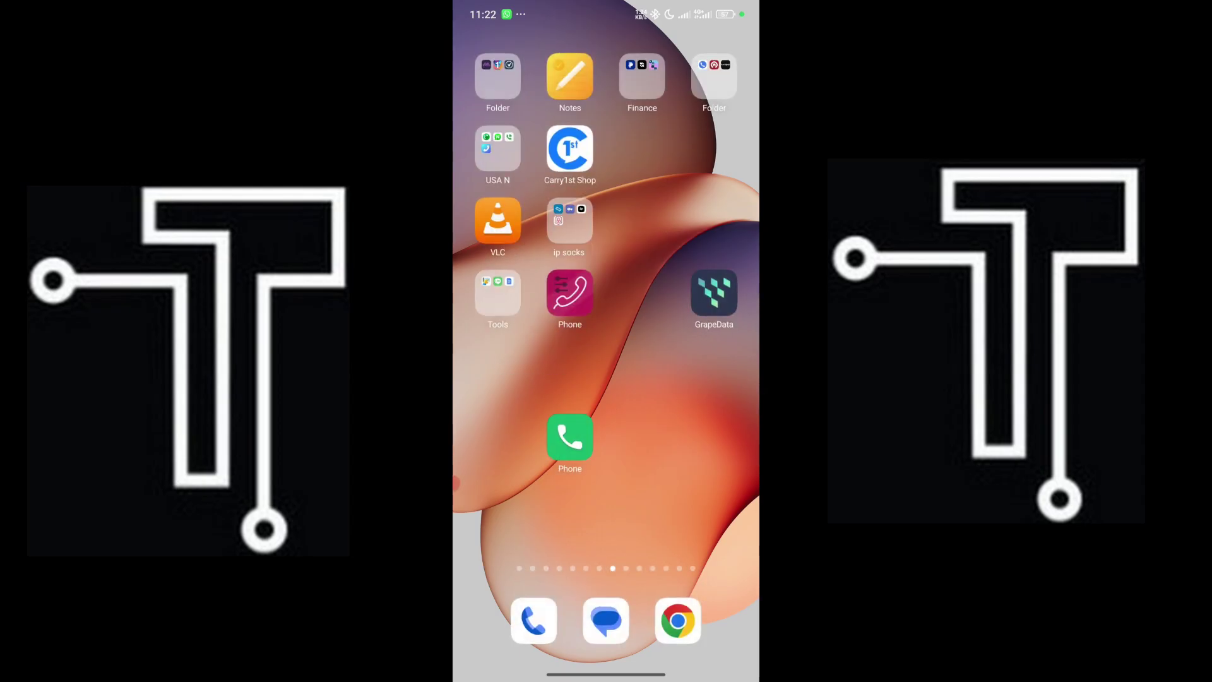
click(569, 223)
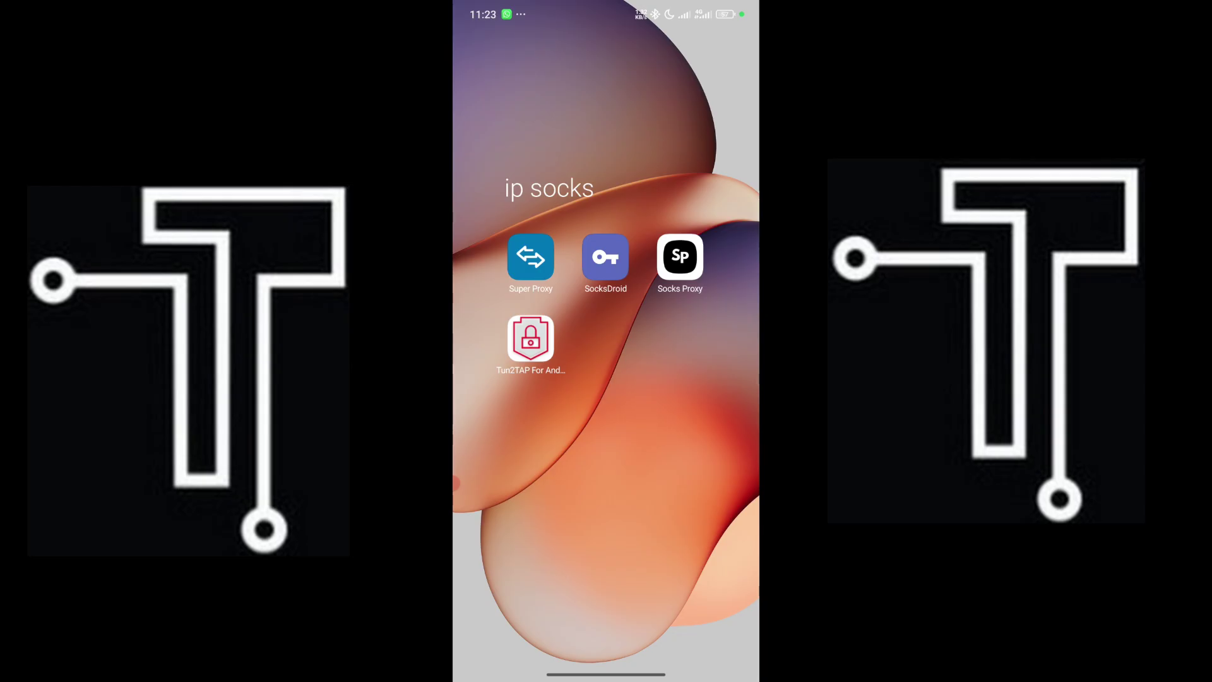
click(530, 257)
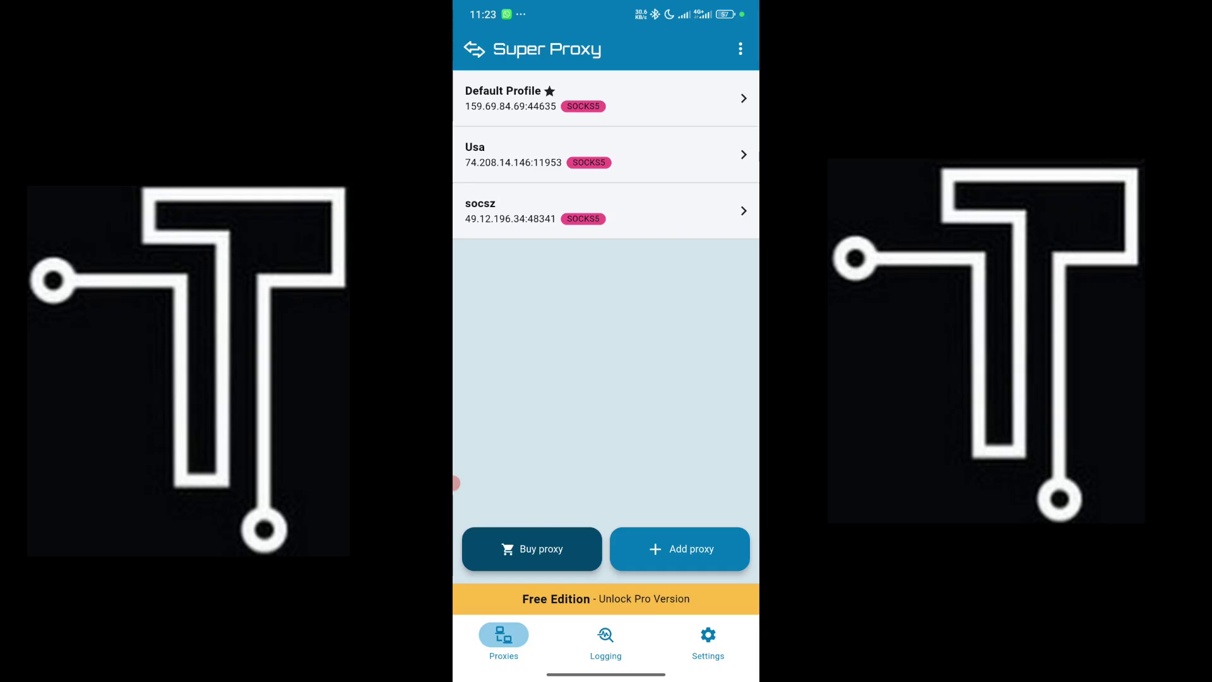
- Leave Super Proxy and the folder for the home page with Play Store
key(Escape)
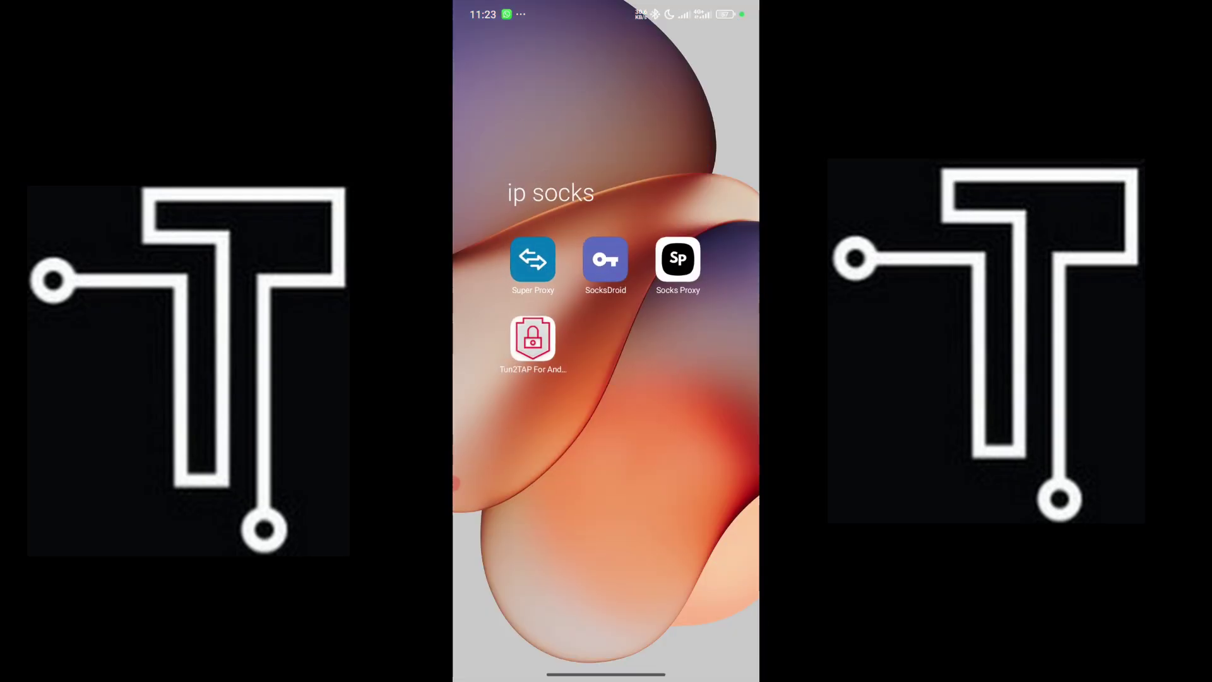
key(Escape)
drag(700, 380, 511, 379)
drag(701, 379, 512, 380)
- Search the Play Store for 'super proxy' and launch the installed Super Proxy app
click(570, 365)
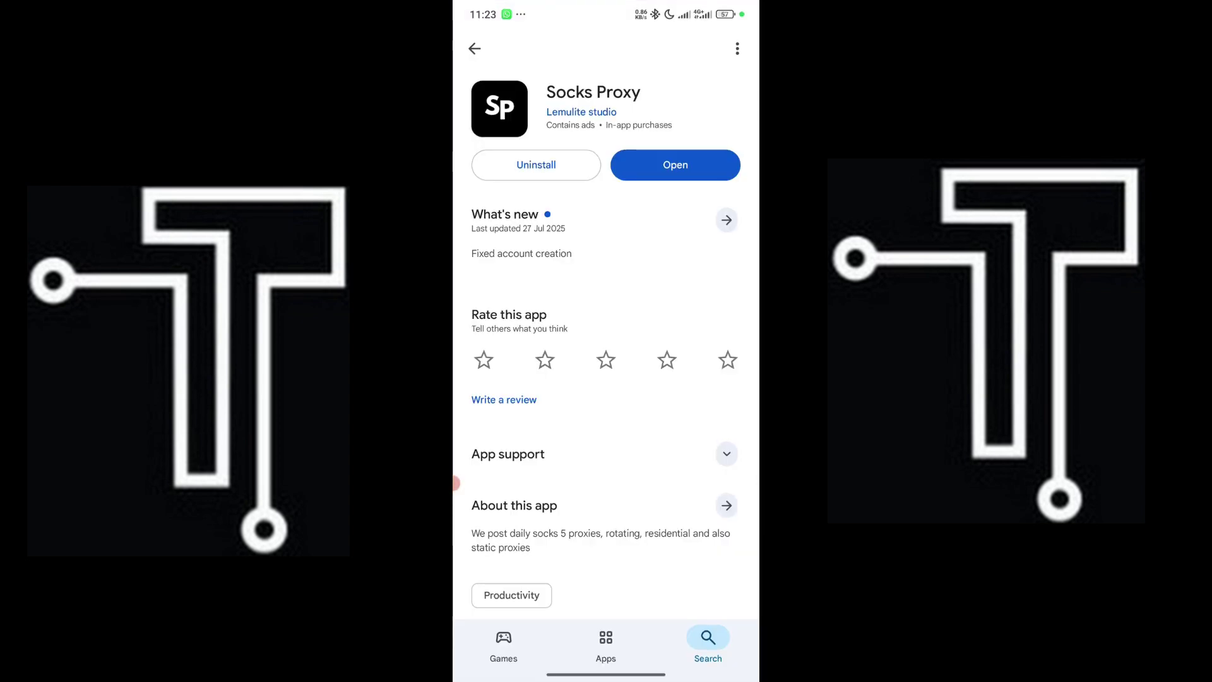
click(475, 48)
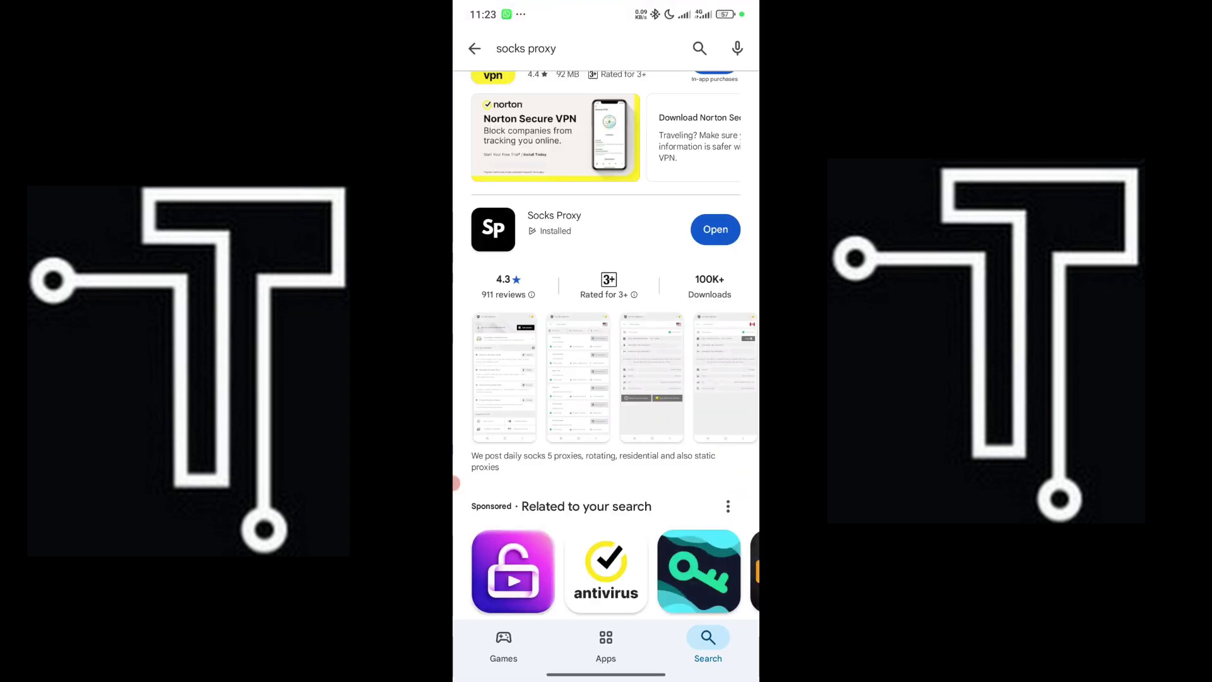
click(525, 49)
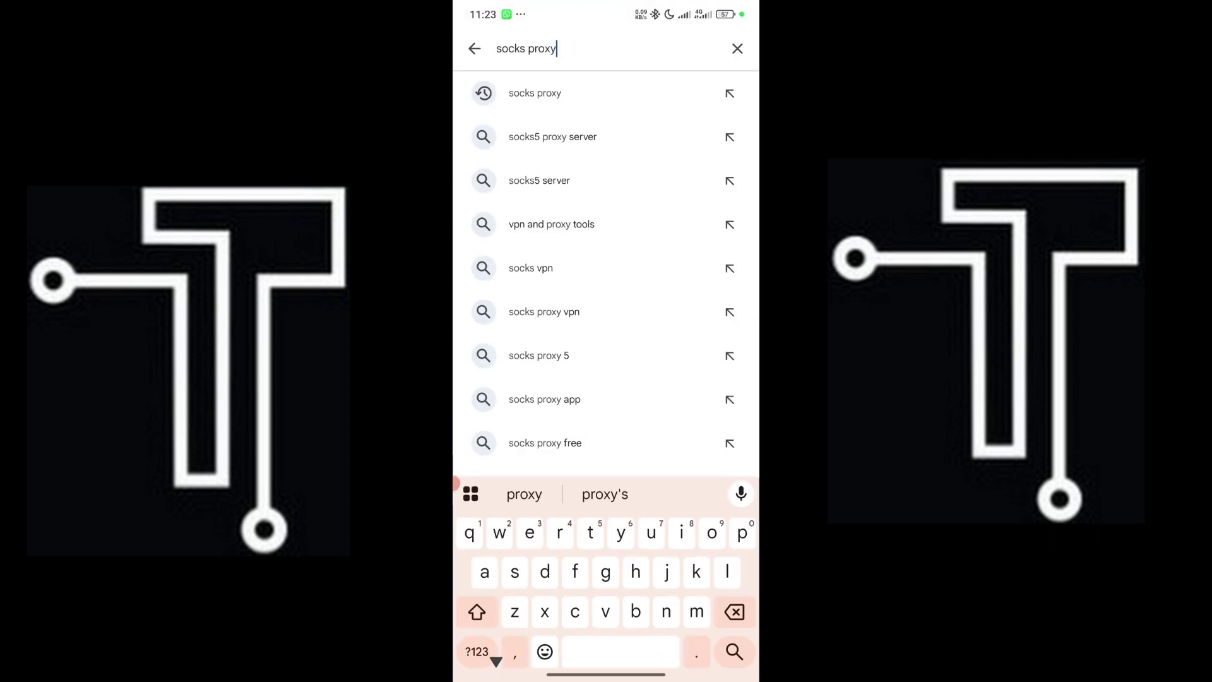
key(BackSpace)
key(BackSpace)
key(BackSpace)
key(BackSpace)
key(BackSpace)
key(BackSpace)
key(BackSpace)
key(BackSpace)
text(super)
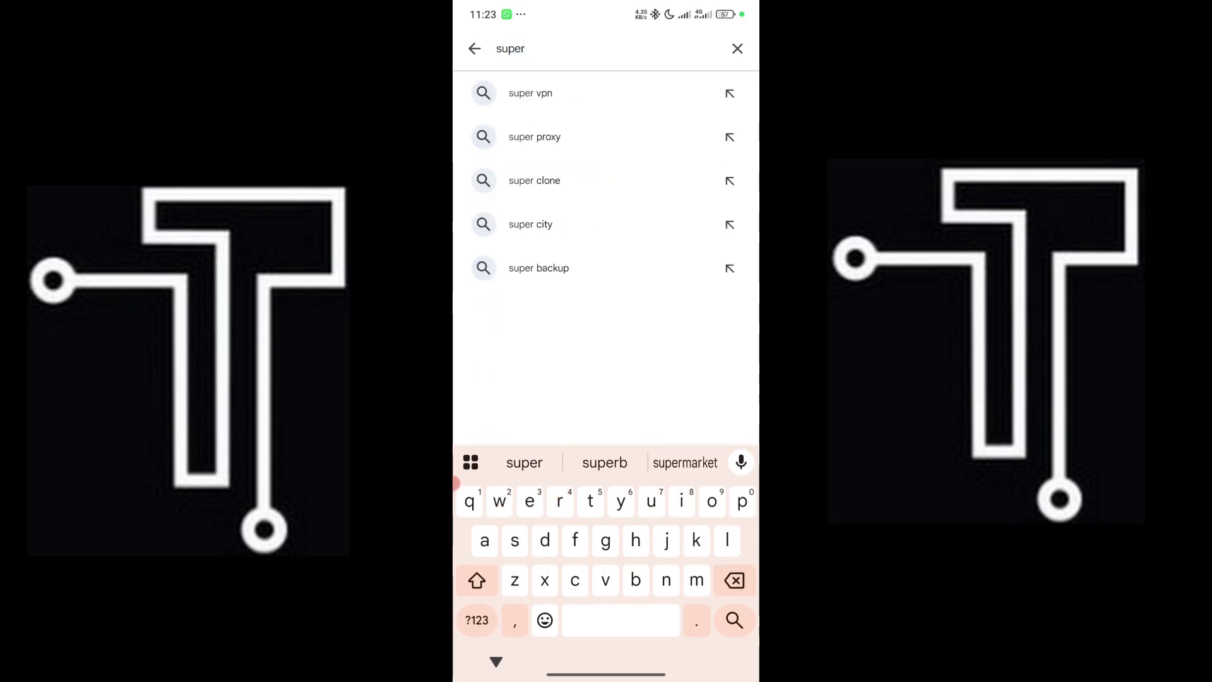
click(536, 136)
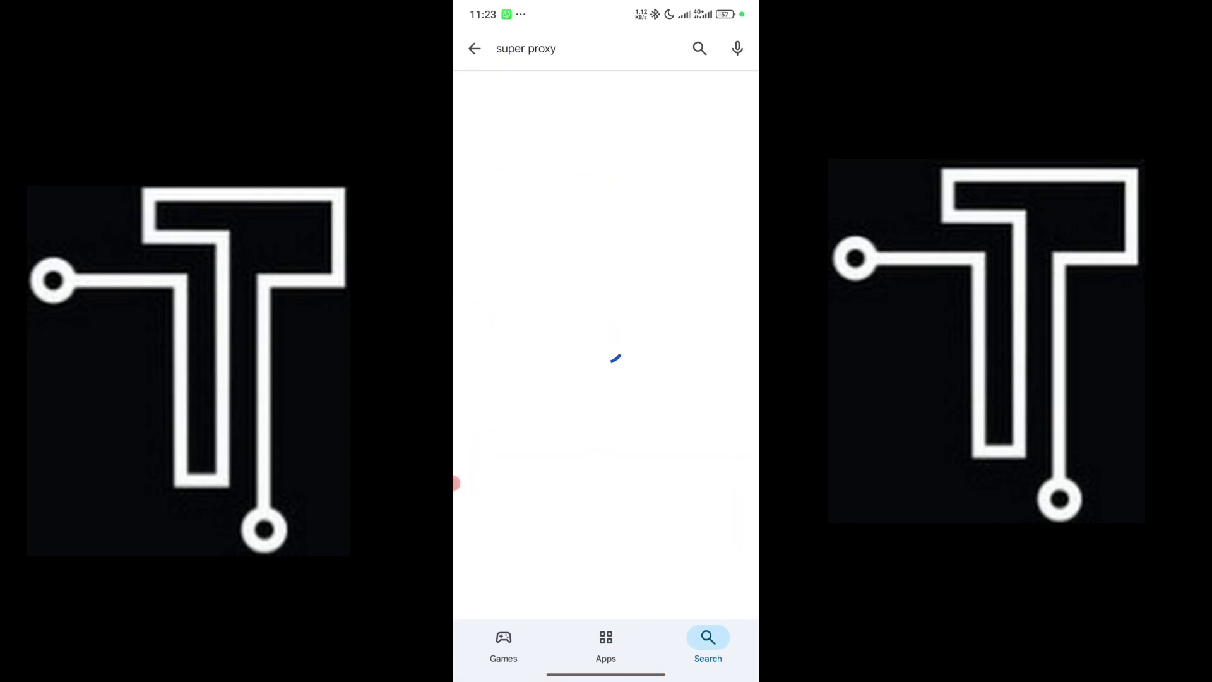
click(715, 306)
- Begin a new Super Proxy profile, move to its Server field, then open recent apps
click(680, 548)
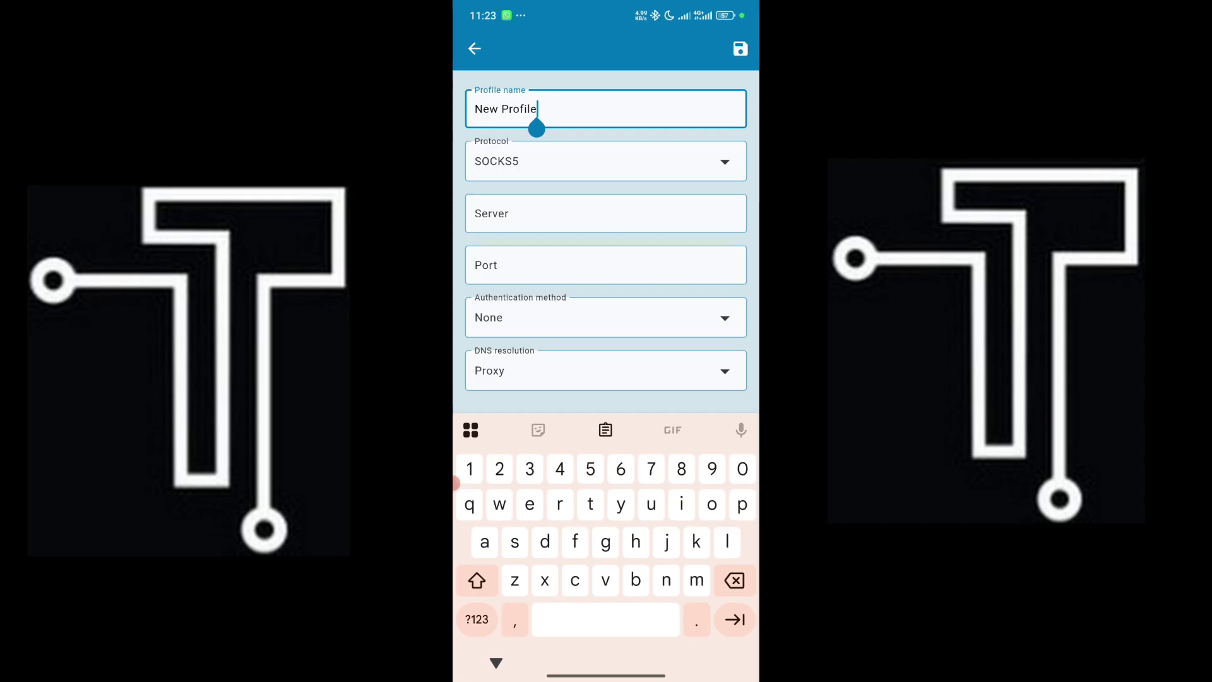
key(Tab)
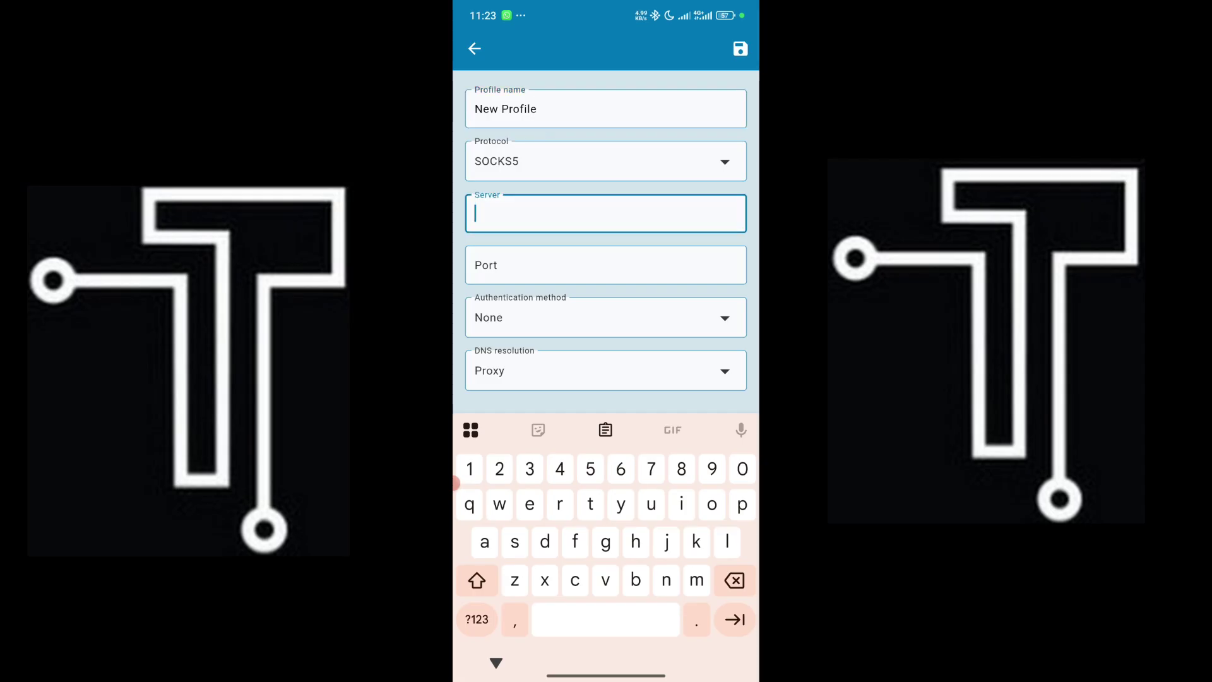
drag(456, 484, 511, 483)
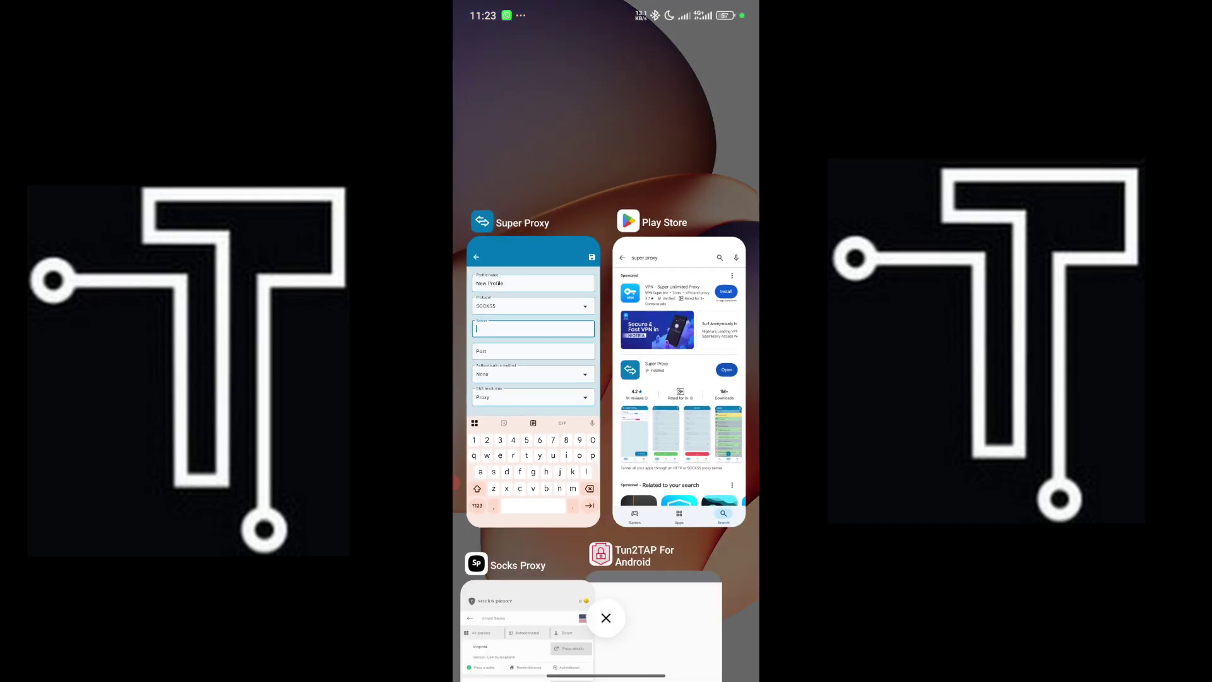
scroll(607, 378, down, 5)
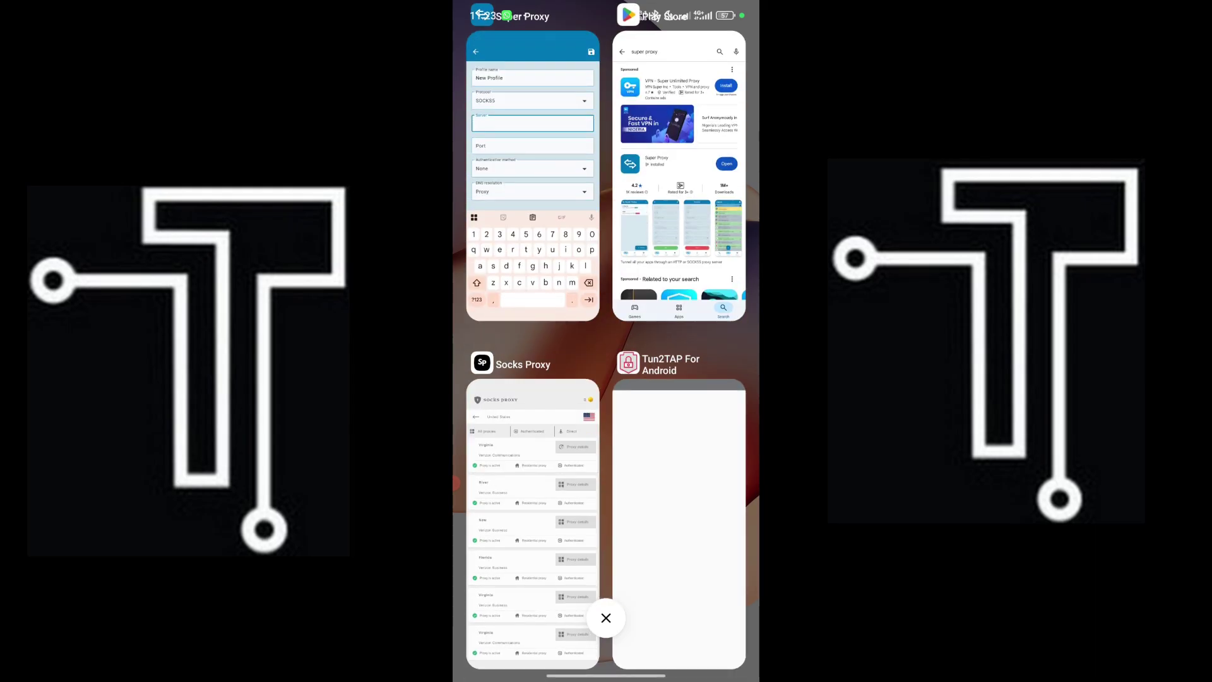
- Unlock the New Verizon Business proxy's details with an ad and copy host 15.235.177.98
click(469, 483)
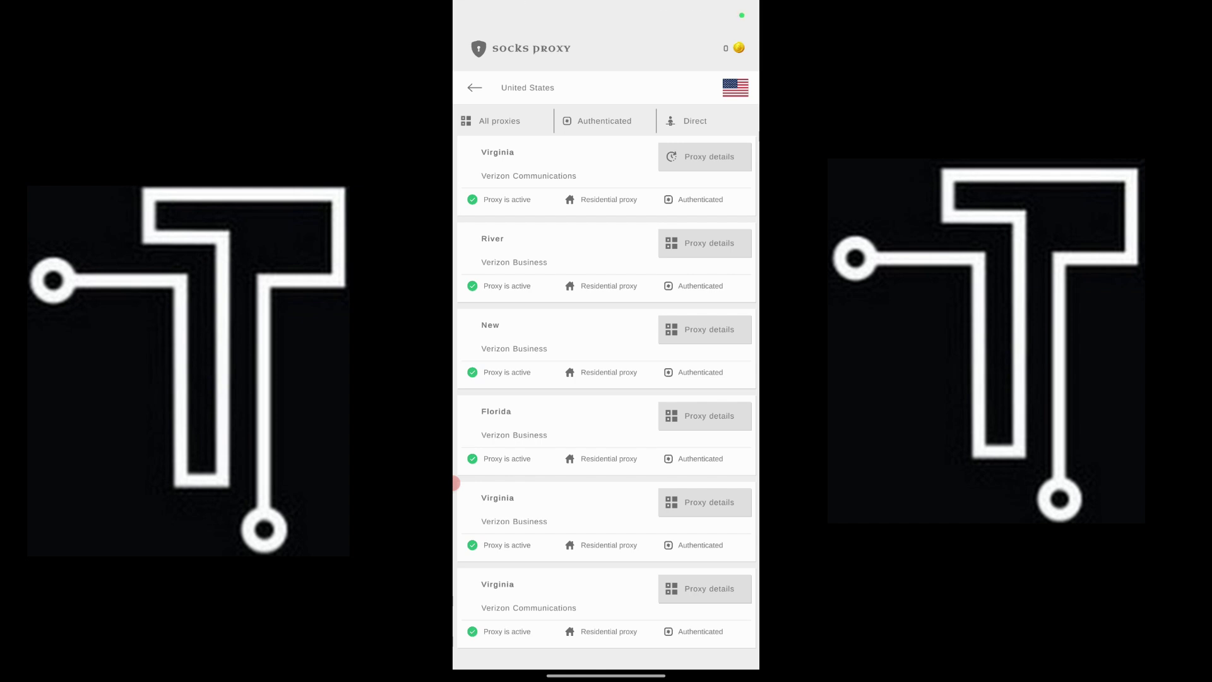
click(704, 329)
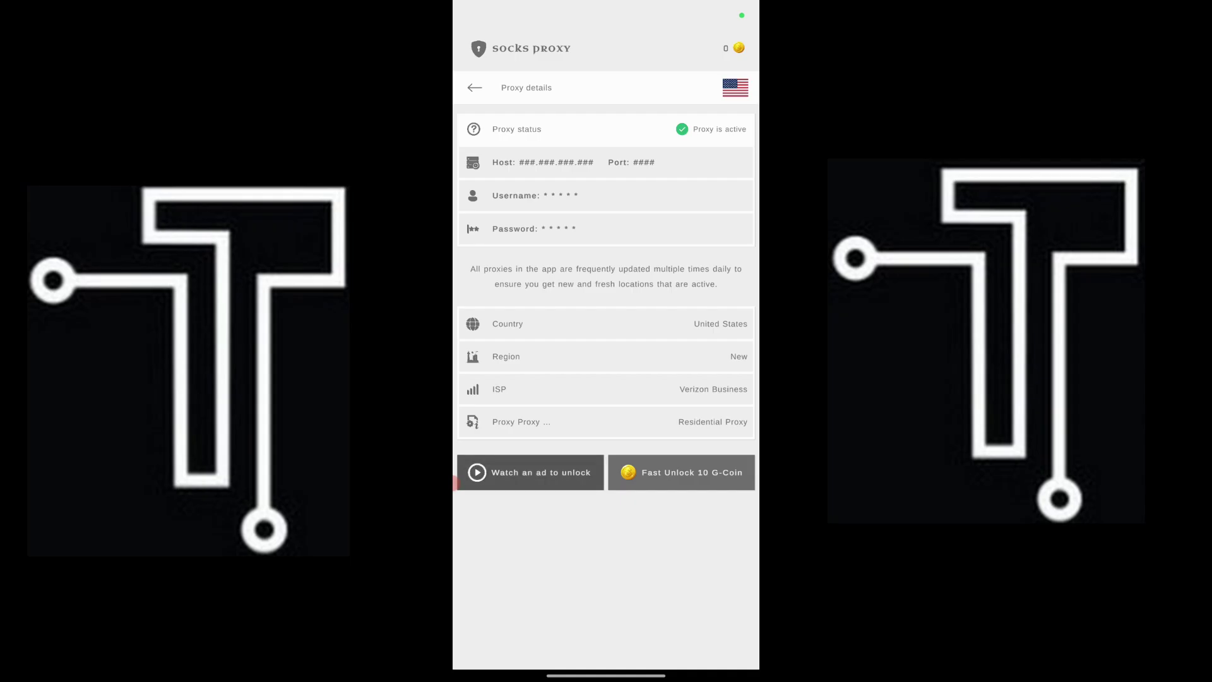
click(530, 471)
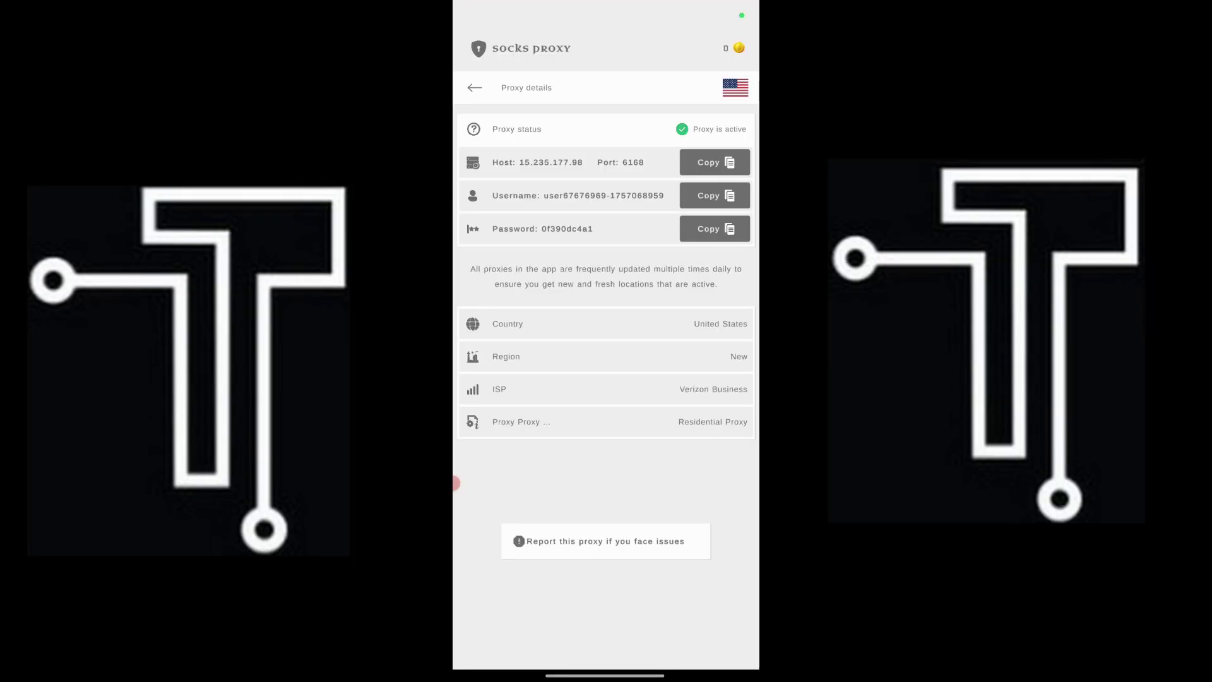
click(455, 484)
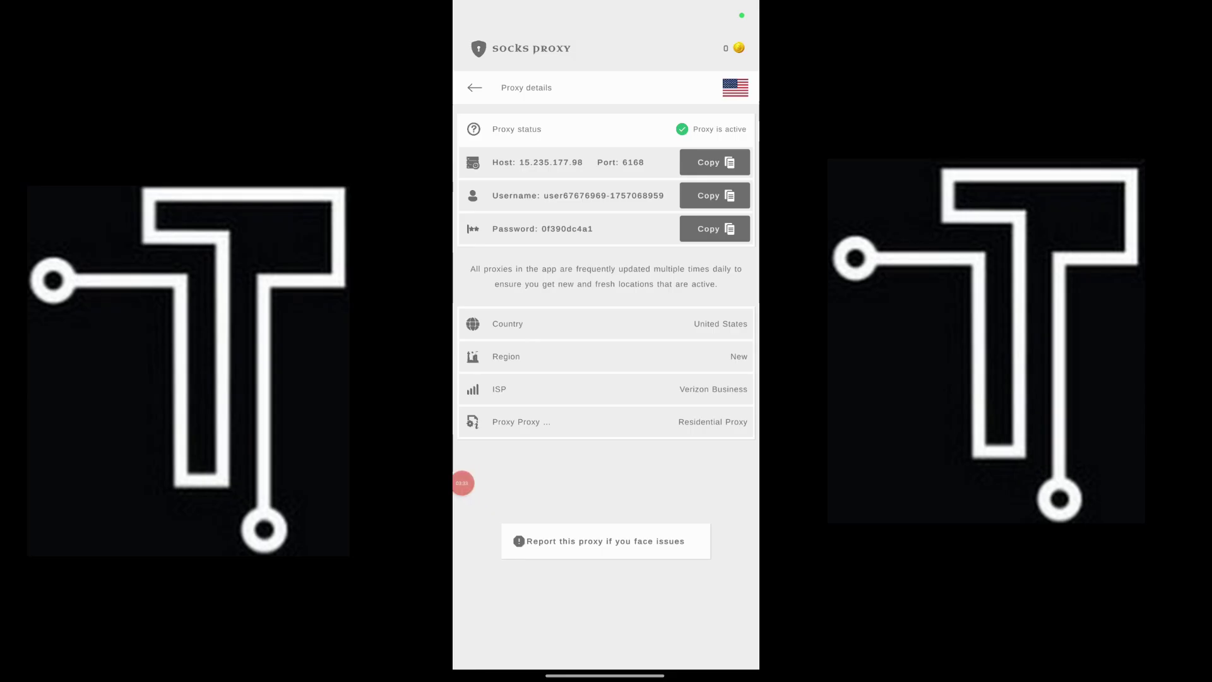
click(716, 169)
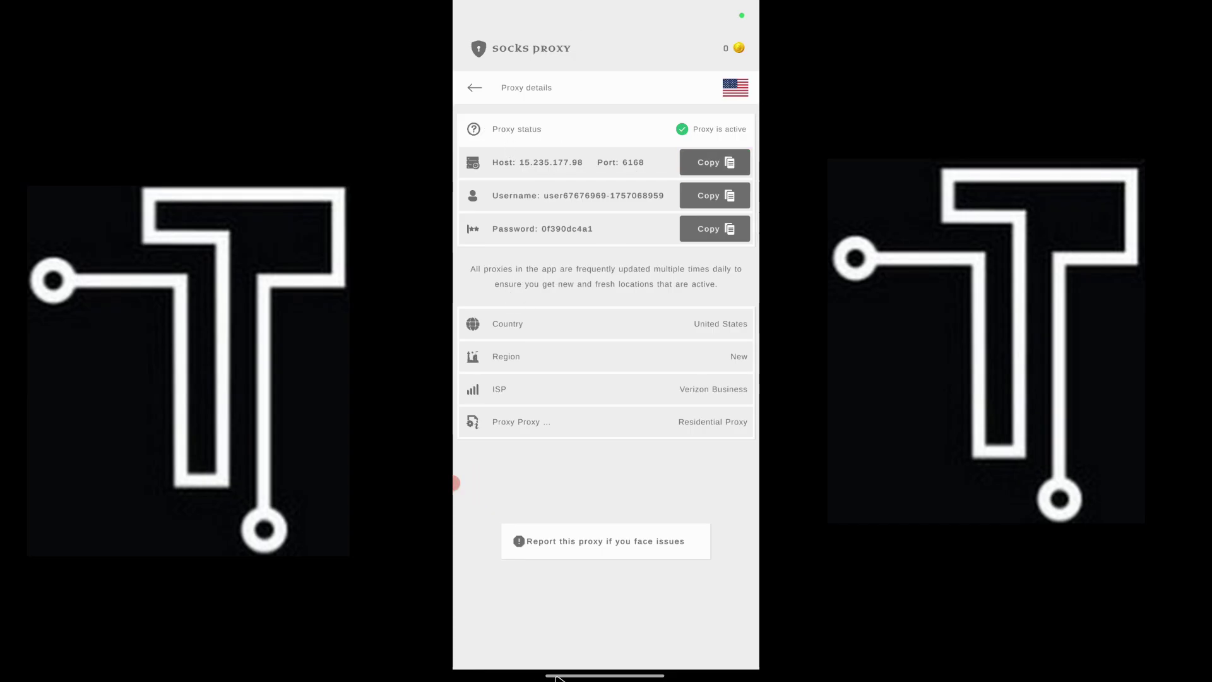
- Back in Super Proxy, open a new profile form and paste the copied host and port into Server
key(super+Return)
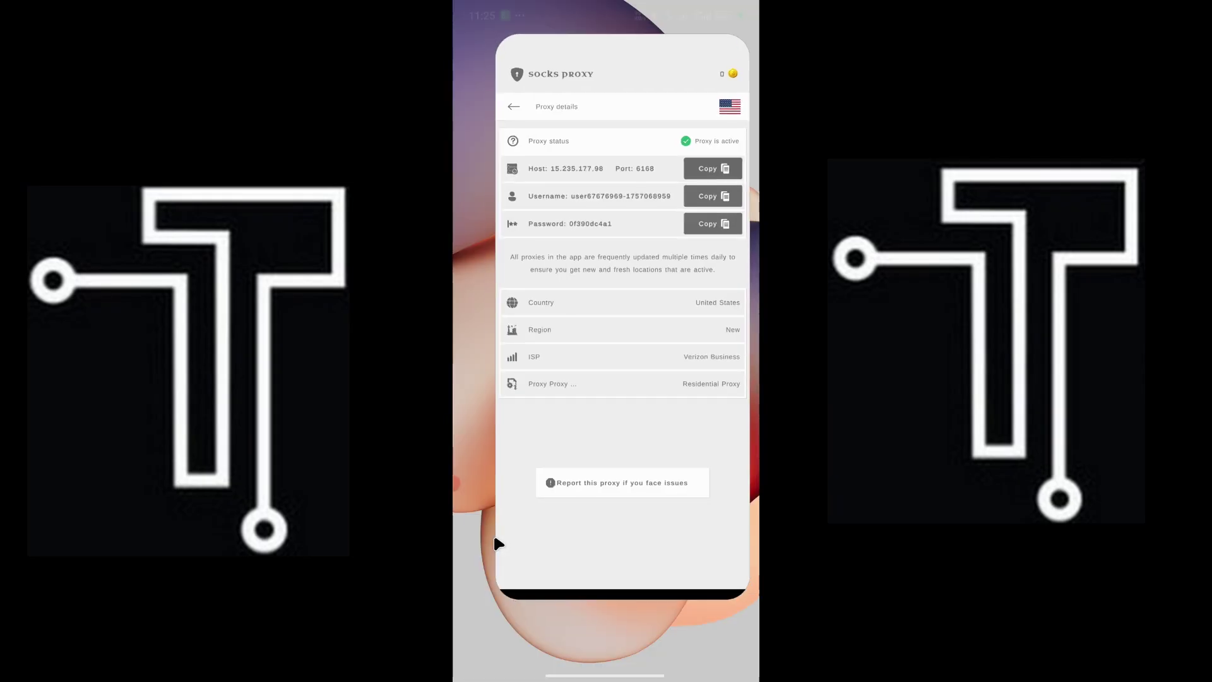
key(alt+s)
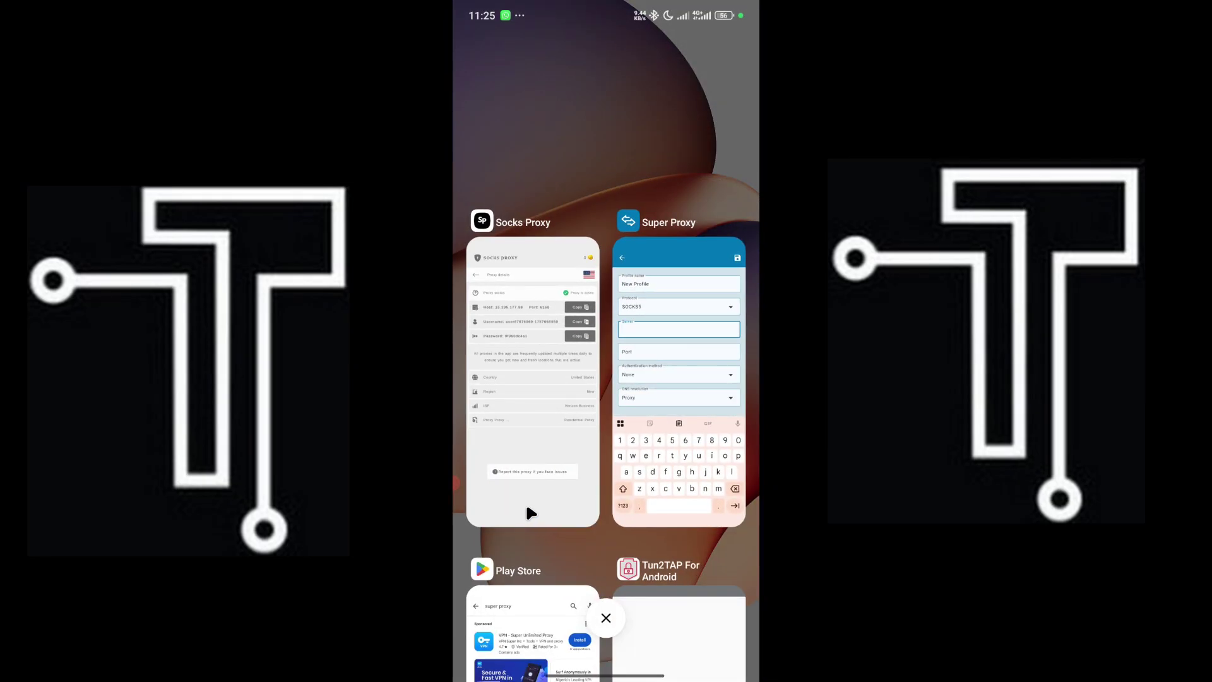
key(alt+h)
key(alt+s)
key(alt+s)
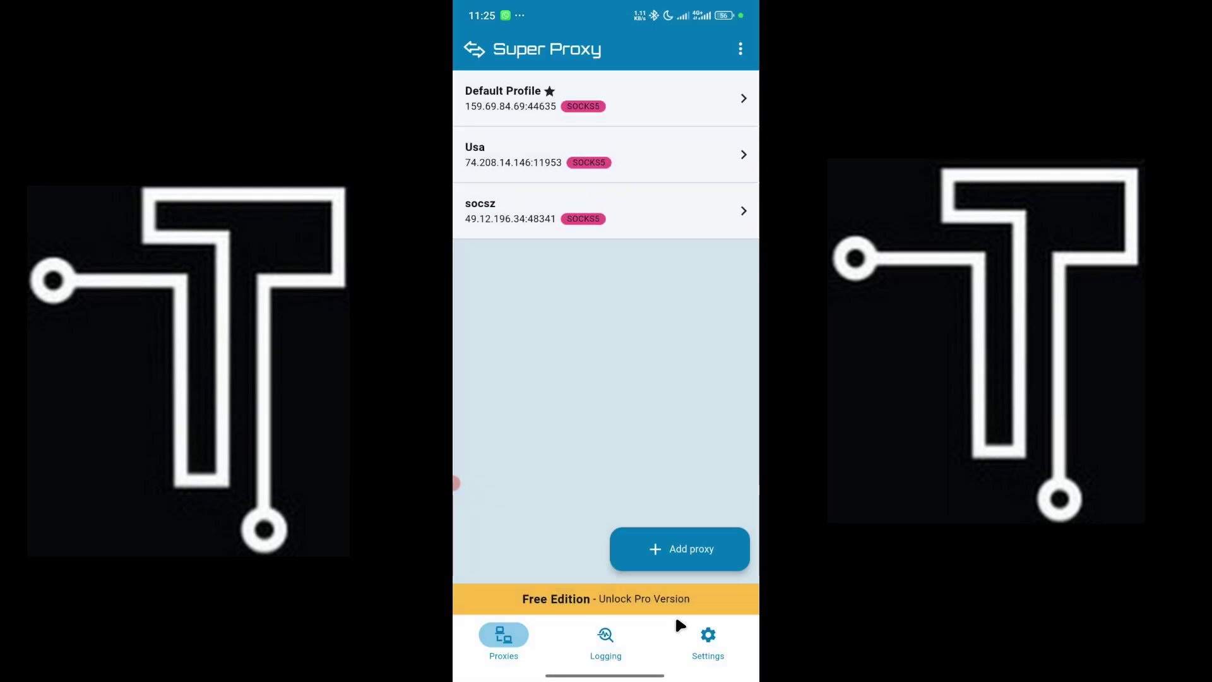
click(679, 560)
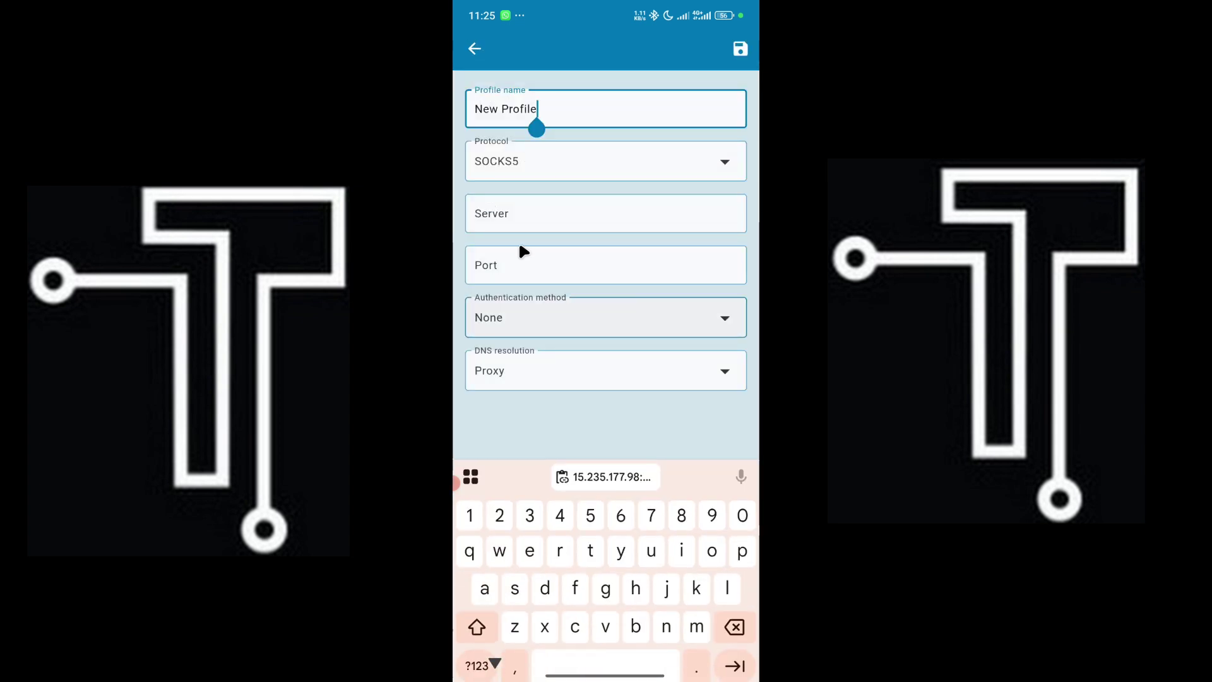
click(540, 226)
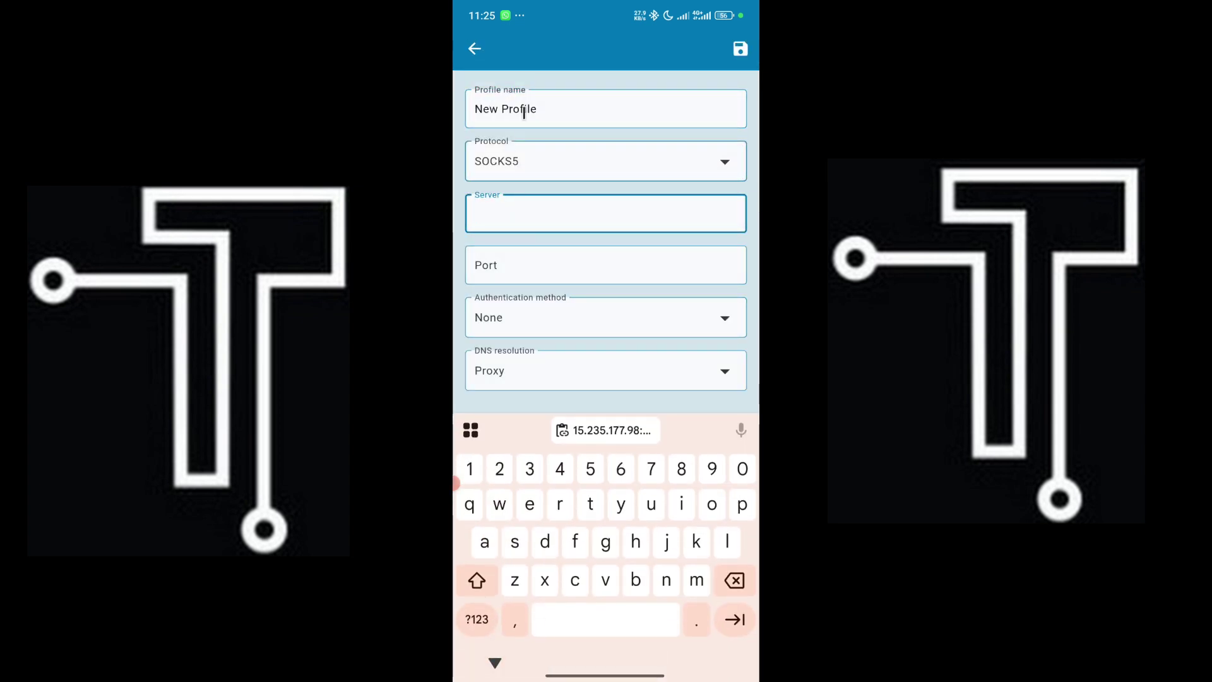
click(604, 431)
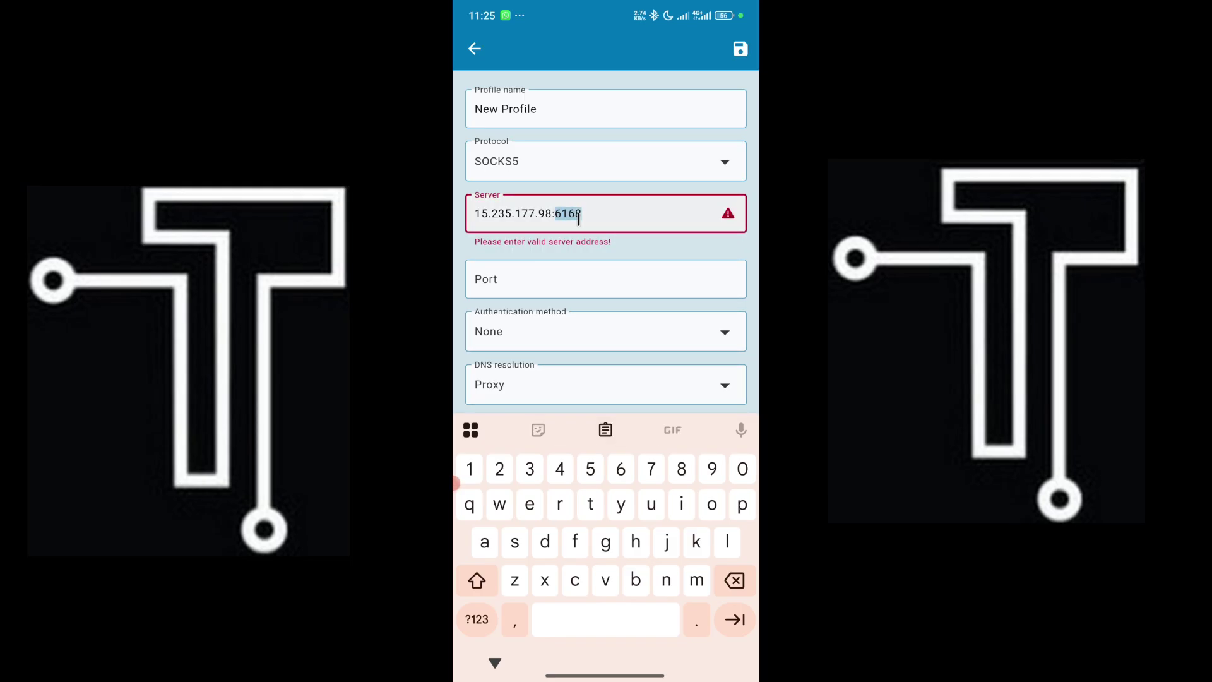
- Move port 6168 into Port, leaving Server as 15.235.177.98
click(568, 214)
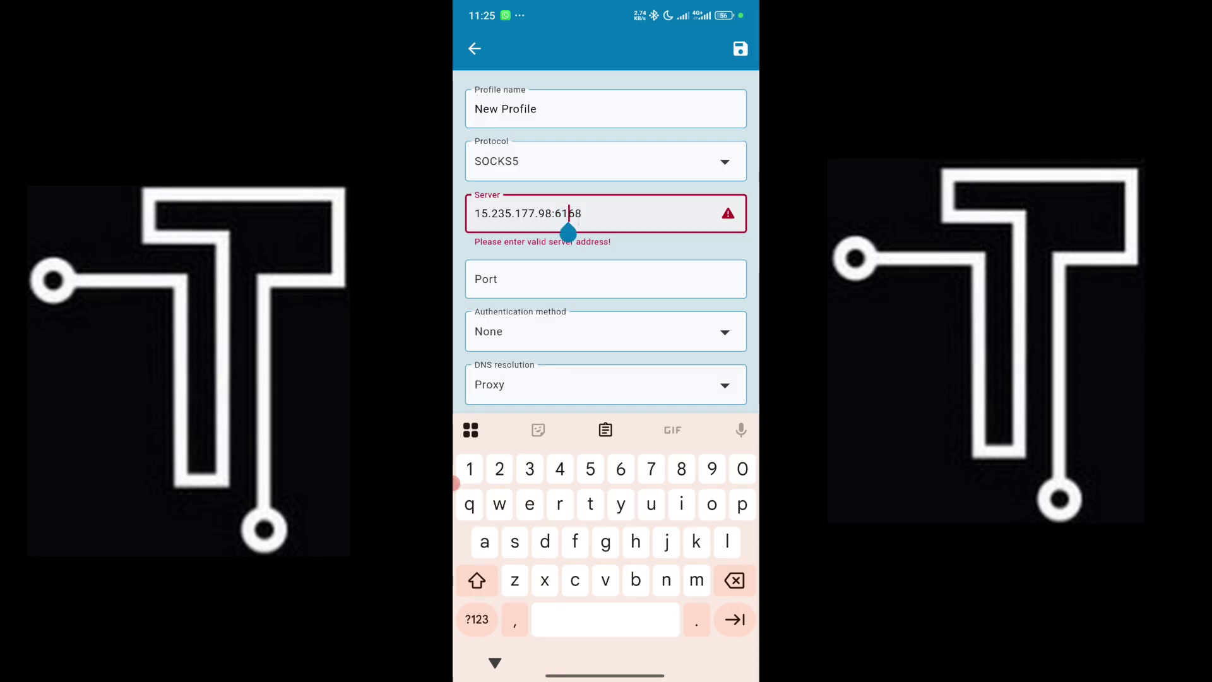
drag(569, 232, 561, 232)
click(541, 278)
text(6168)
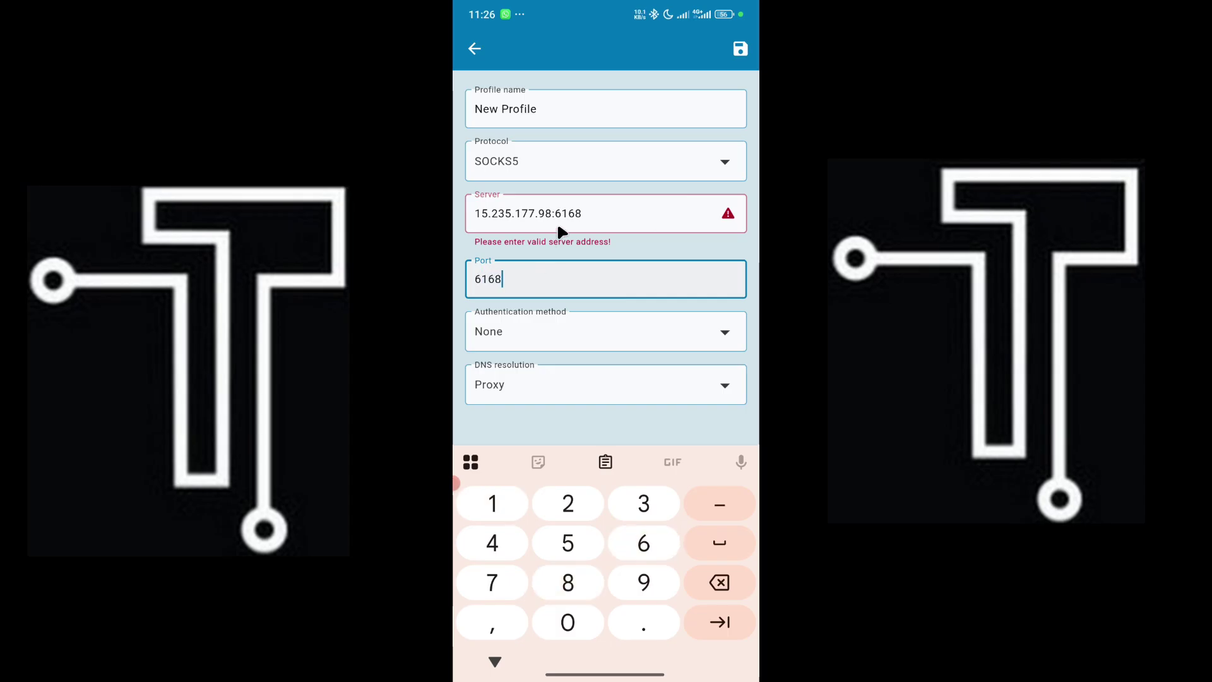
click(593, 213)
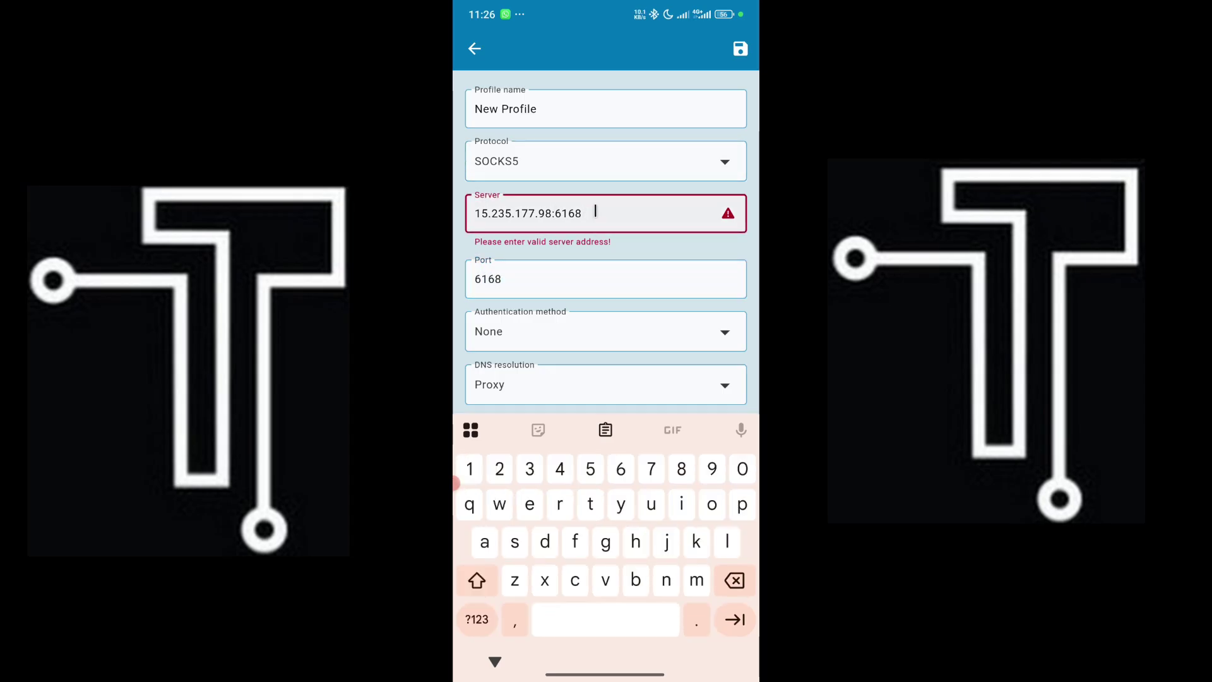
key(BackSpace)
key(BackSpace)
key(BackSpace)
key(BackSpace)
key(BackSpace)
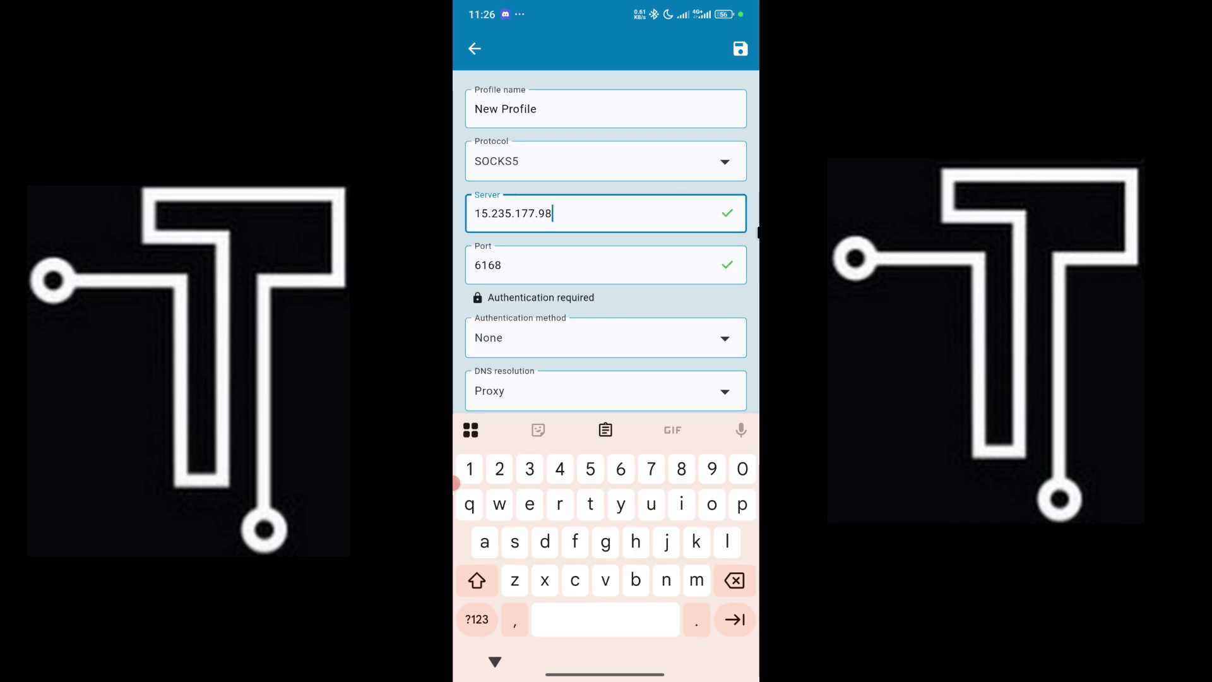
- Set authentication to Username/Password and copy the username from Socks Proxy
click(624, 354)
click(529, 420)
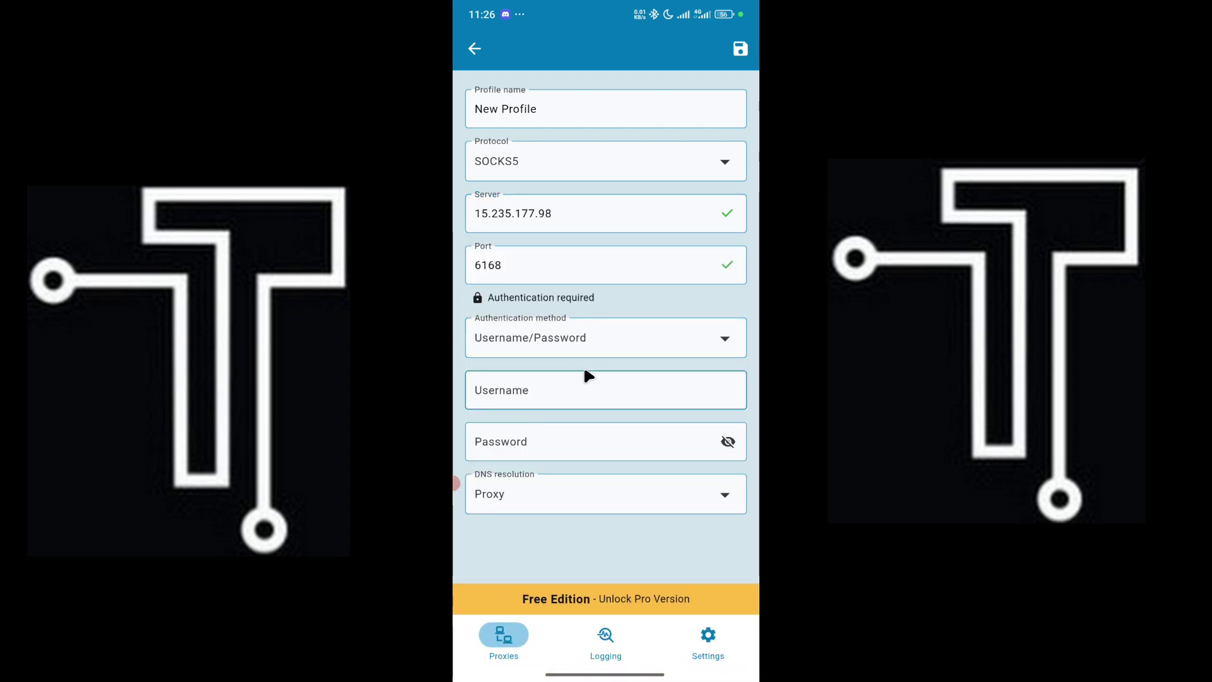
click(544, 391)
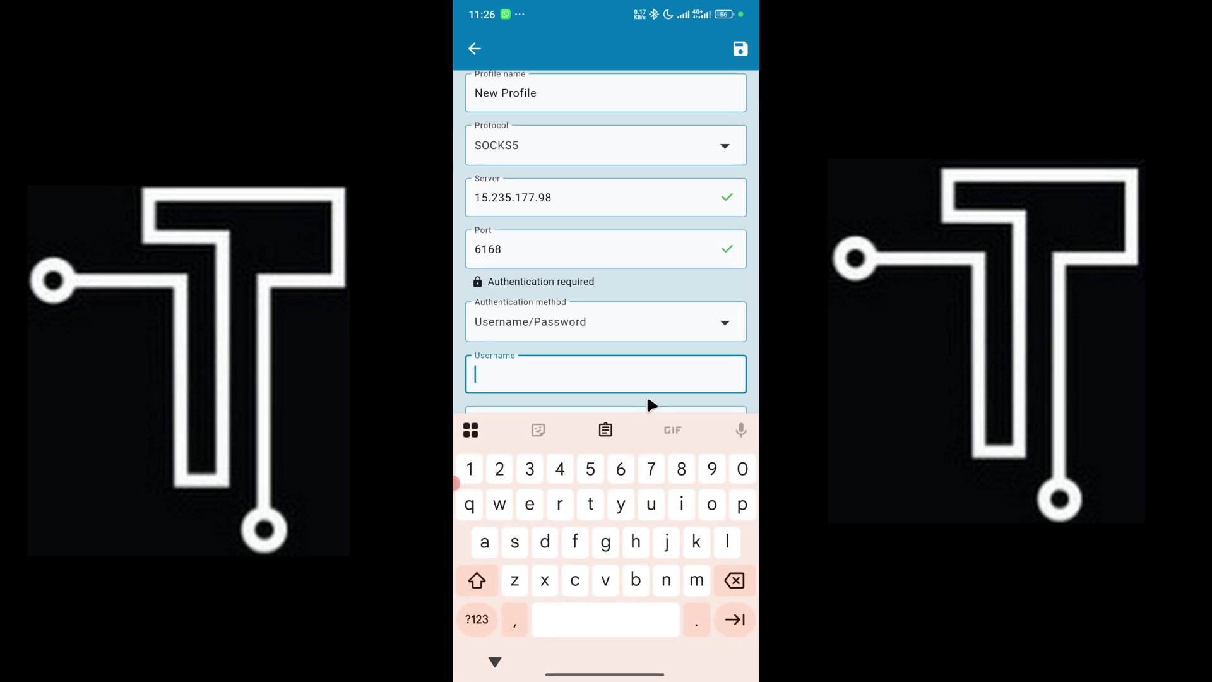
key(alt+s)
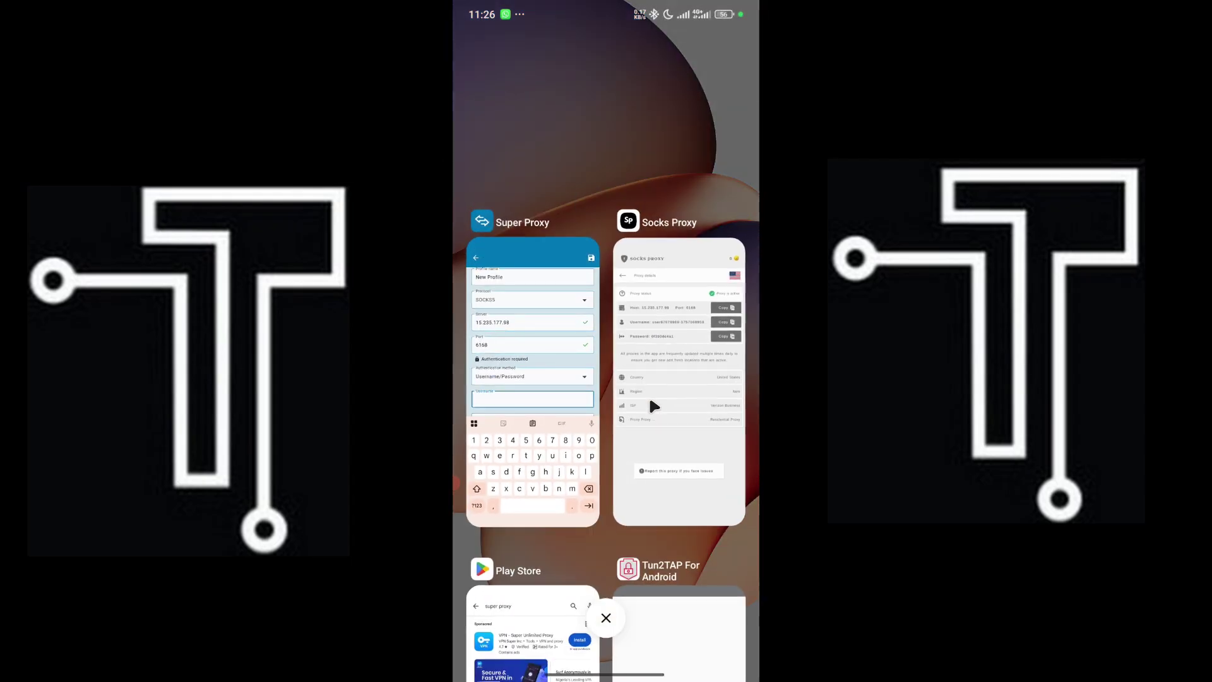
click(650, 400)
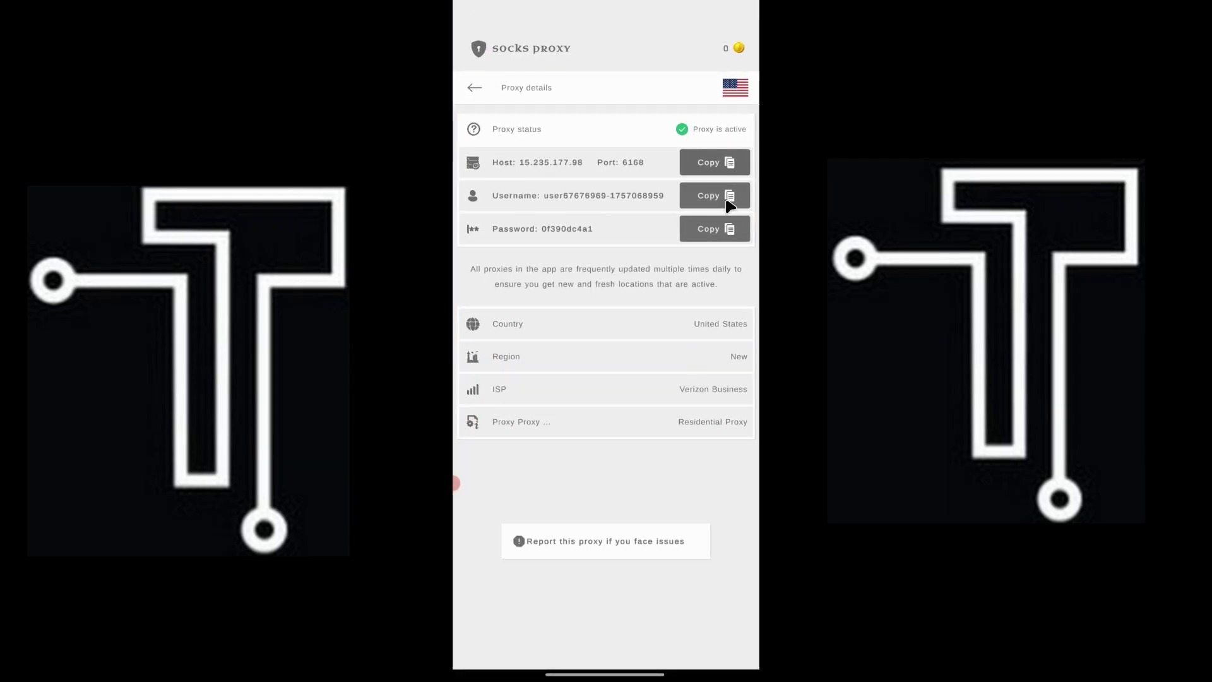
click(727, 208)
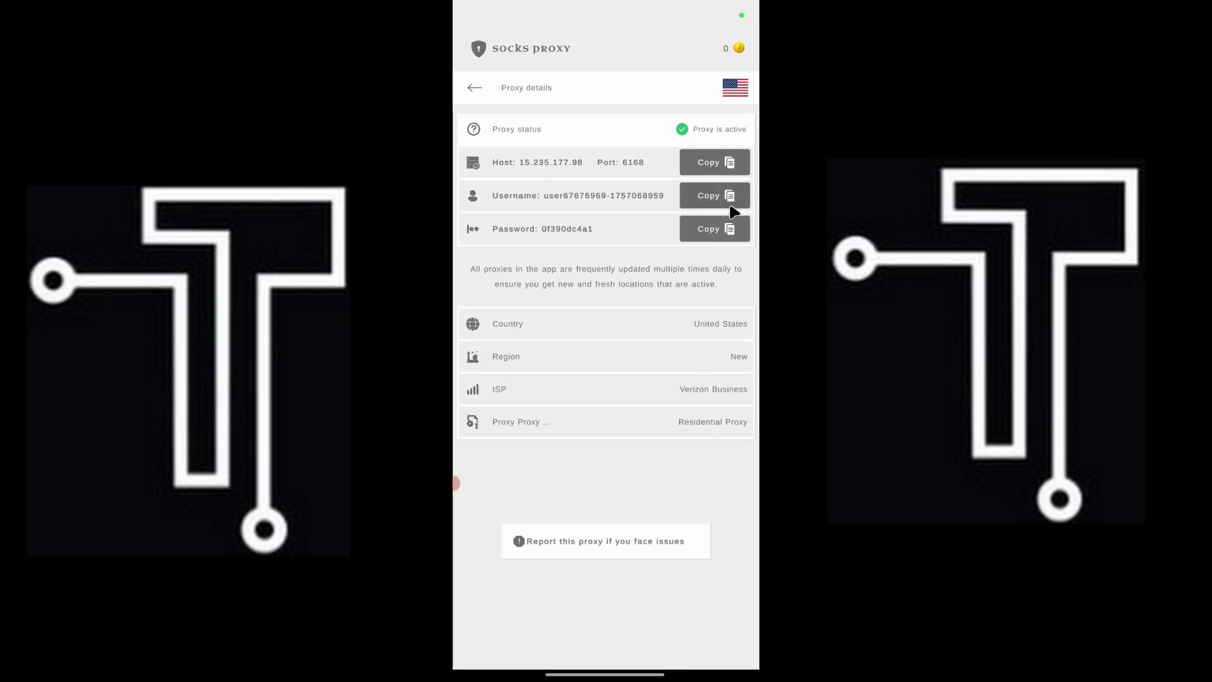
key(alt+Tab)
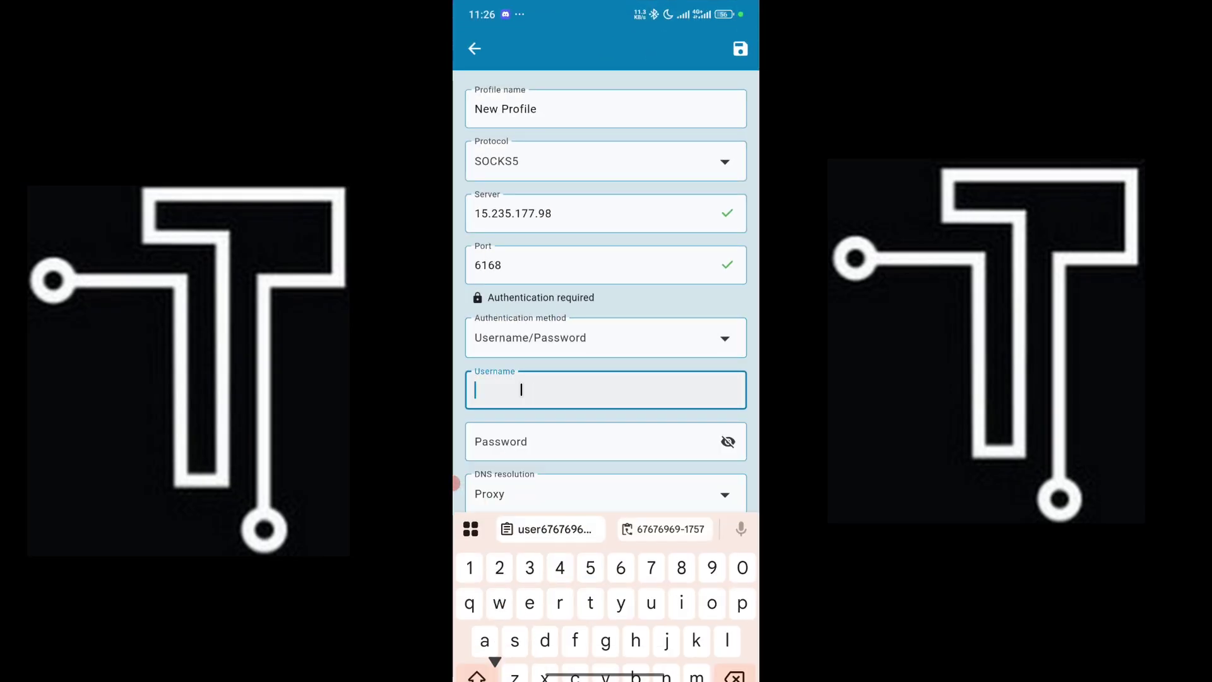
text(user67676969-1757068959)
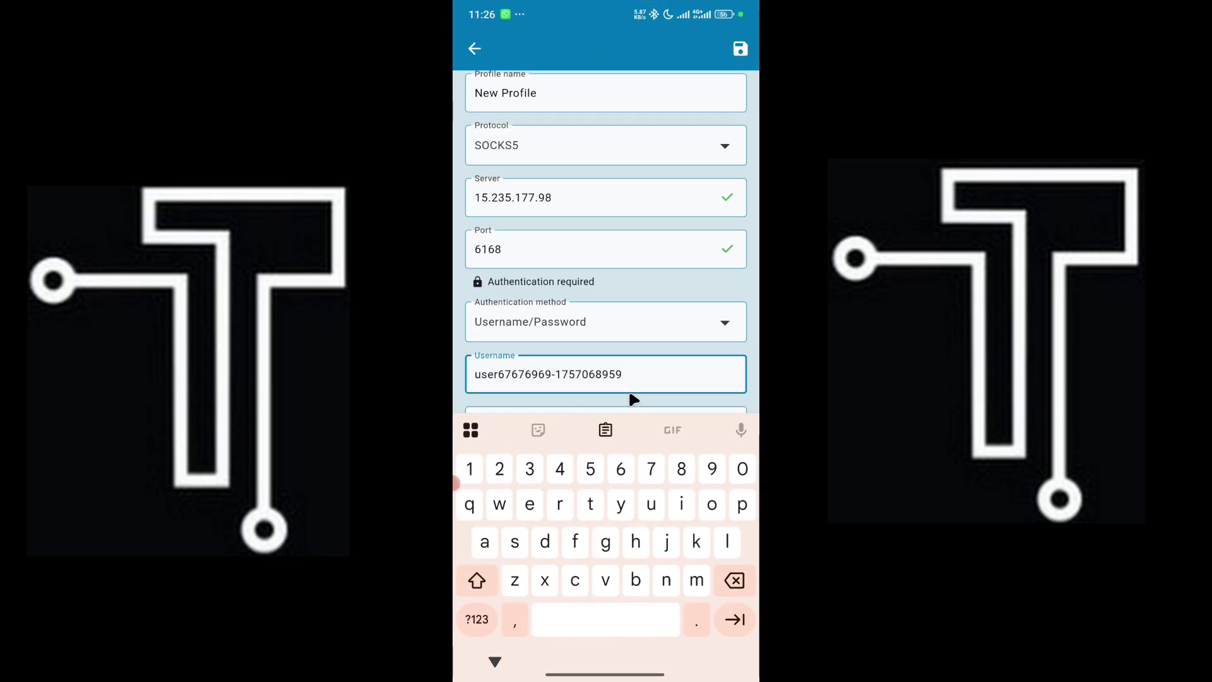
scroll(550, 388, down, 1)
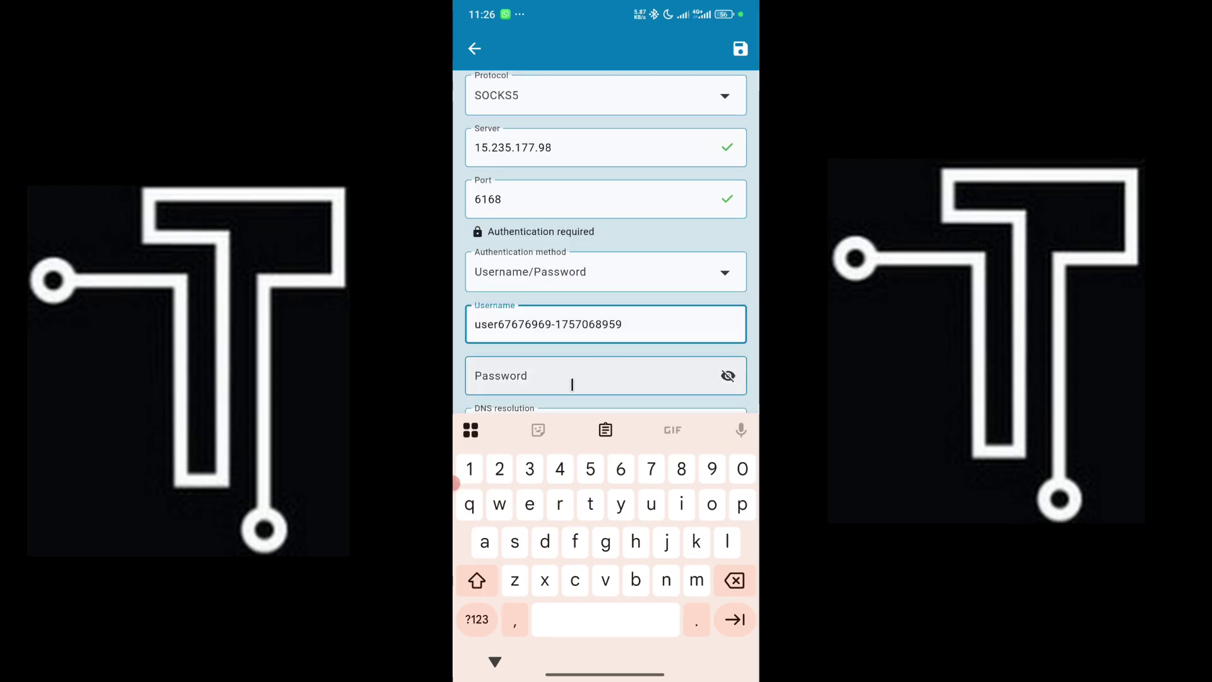
- Copy the proxy password from Socks Proxy and paste it into the profile form
drag(606, 675, 606, 455)
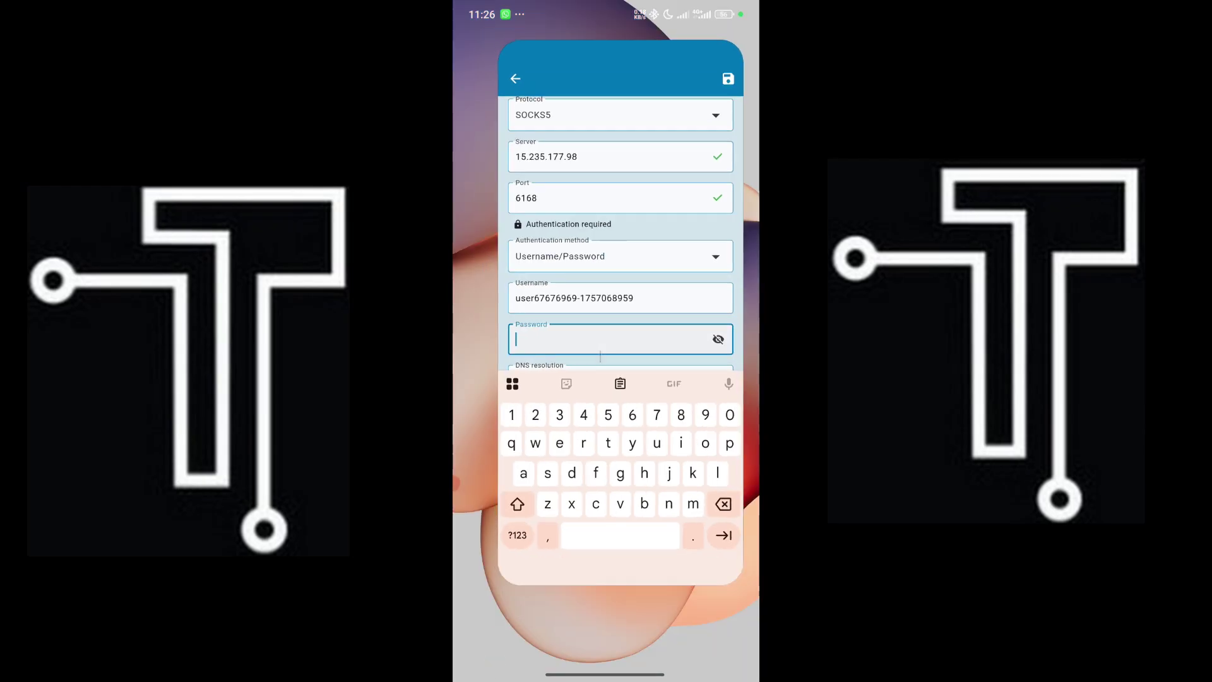
click(693, 359)
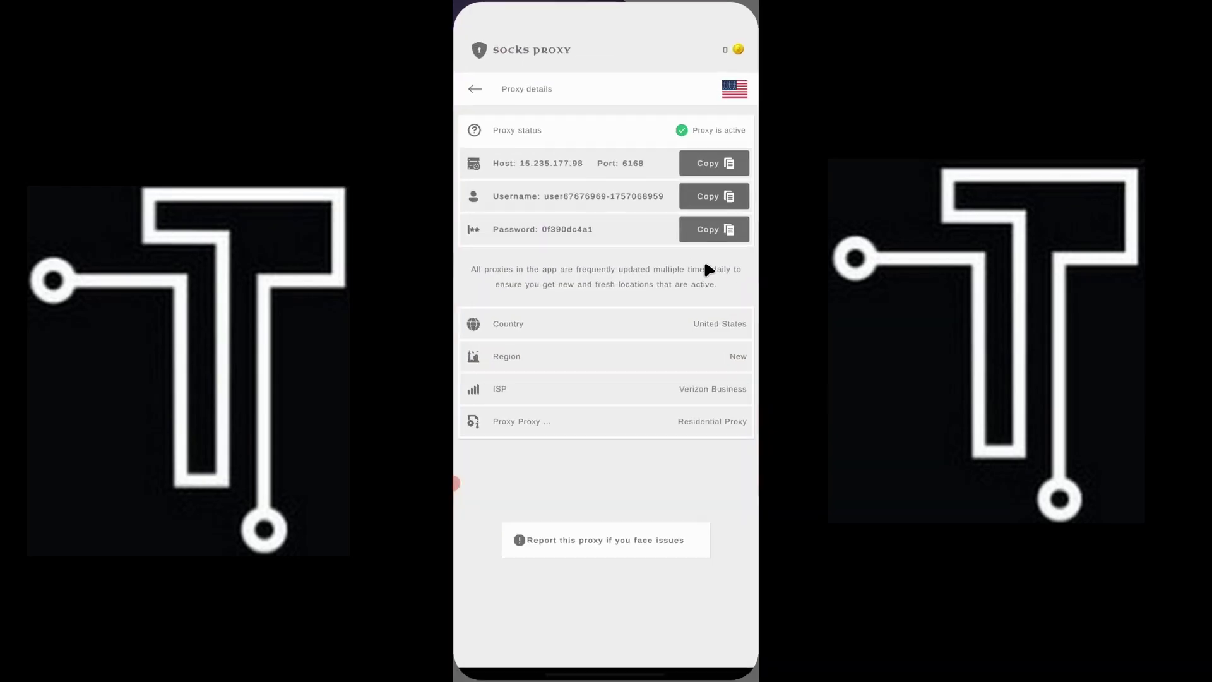
click(715, 234)
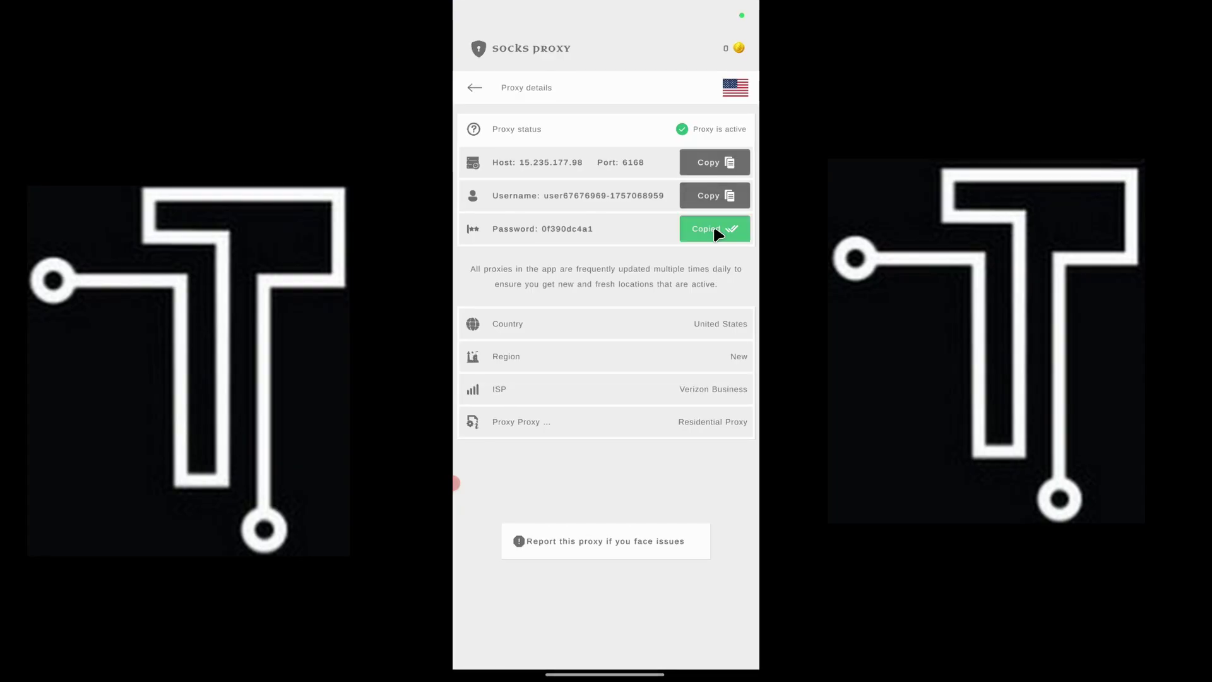
key(alt+Tab)
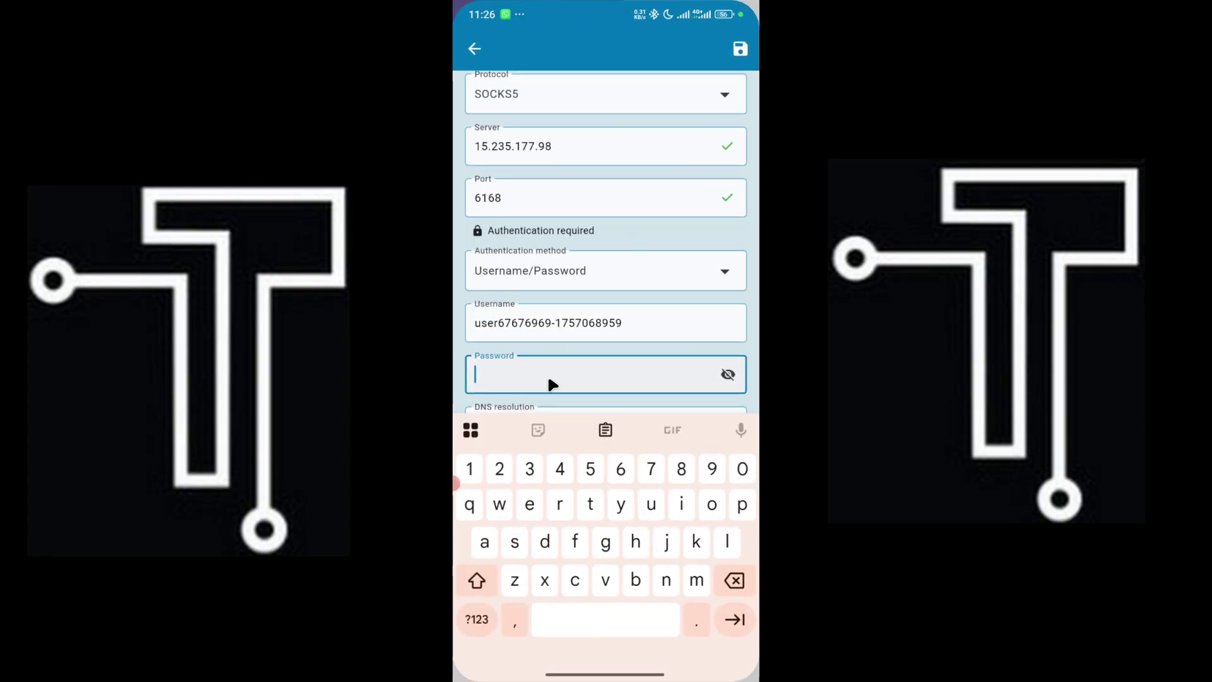
click(506, 450)
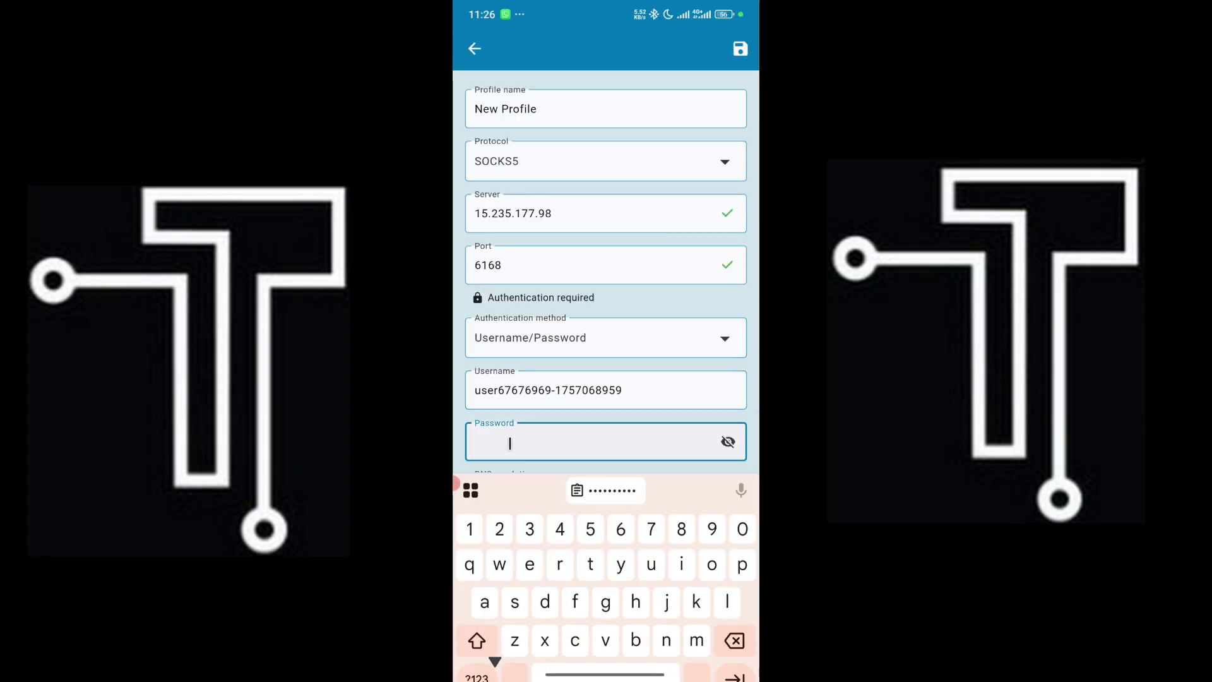
click(605, 430)
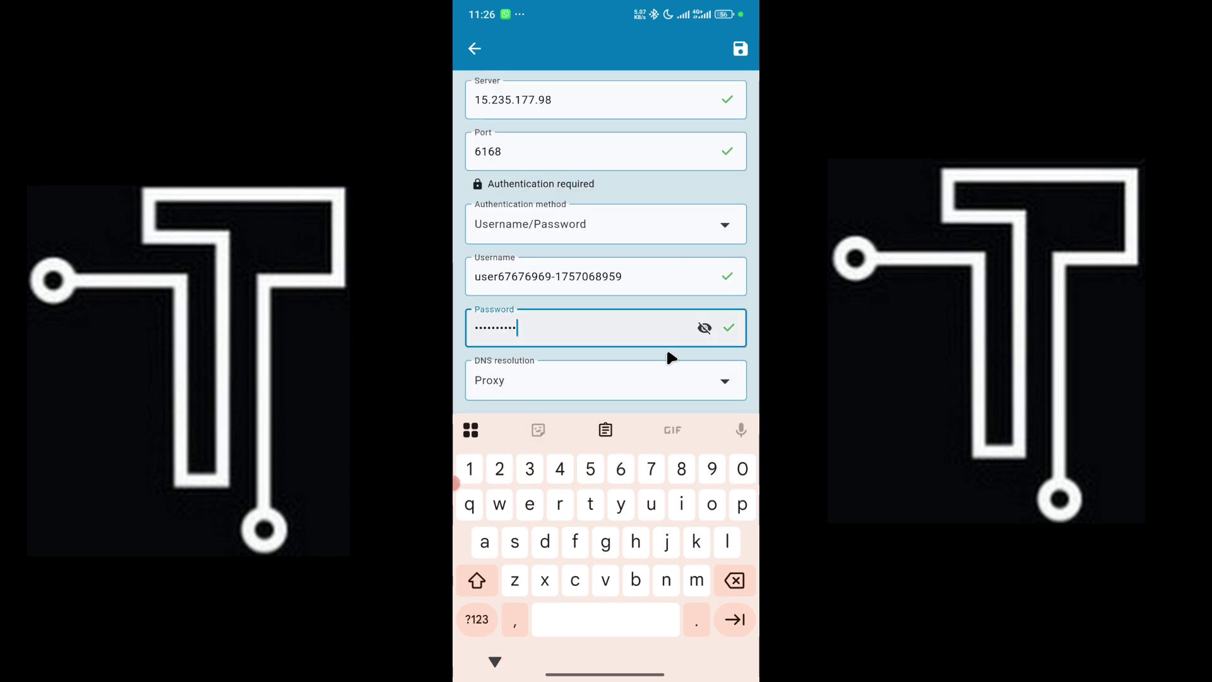
right_click(590, 414)
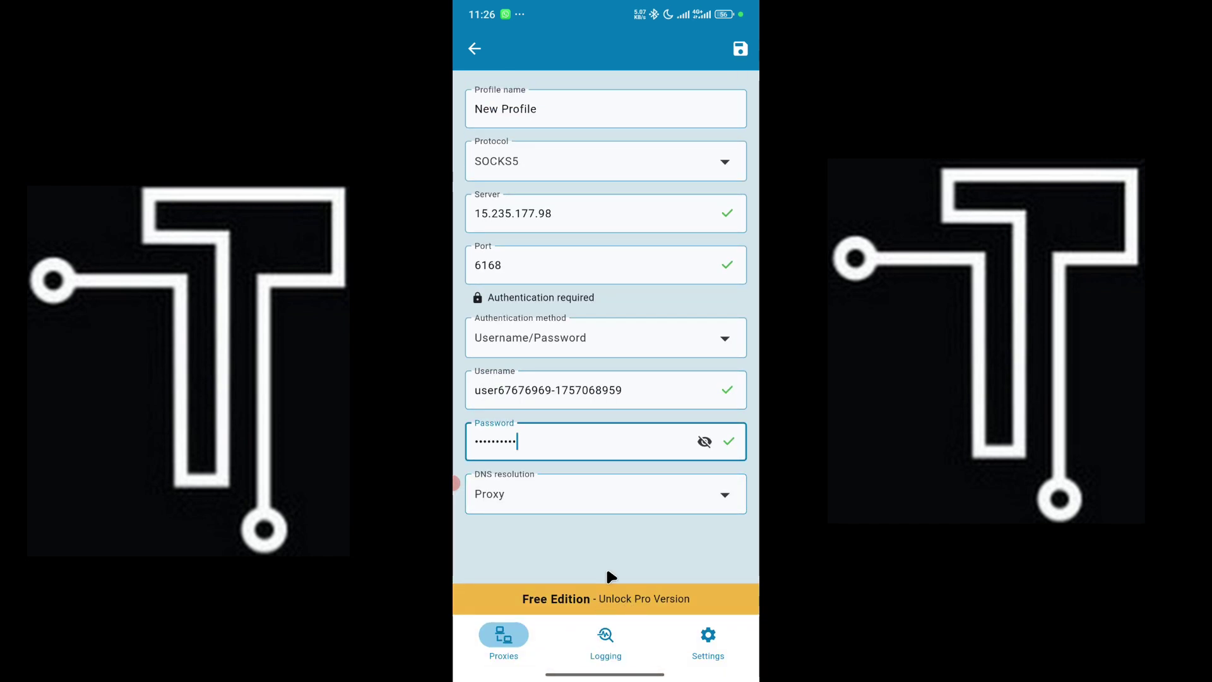
- Save the SOCKS5 profile, start the proxy connection, and launch Chrome from home
click(744, 54)
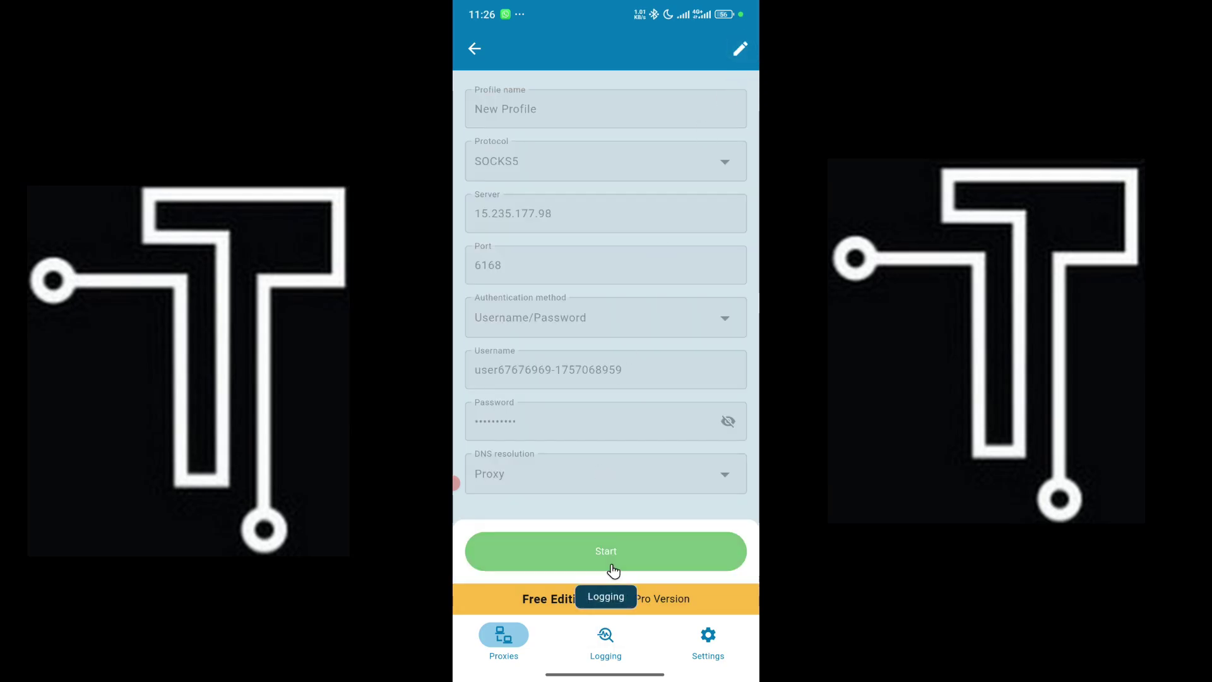
click(614, 563)
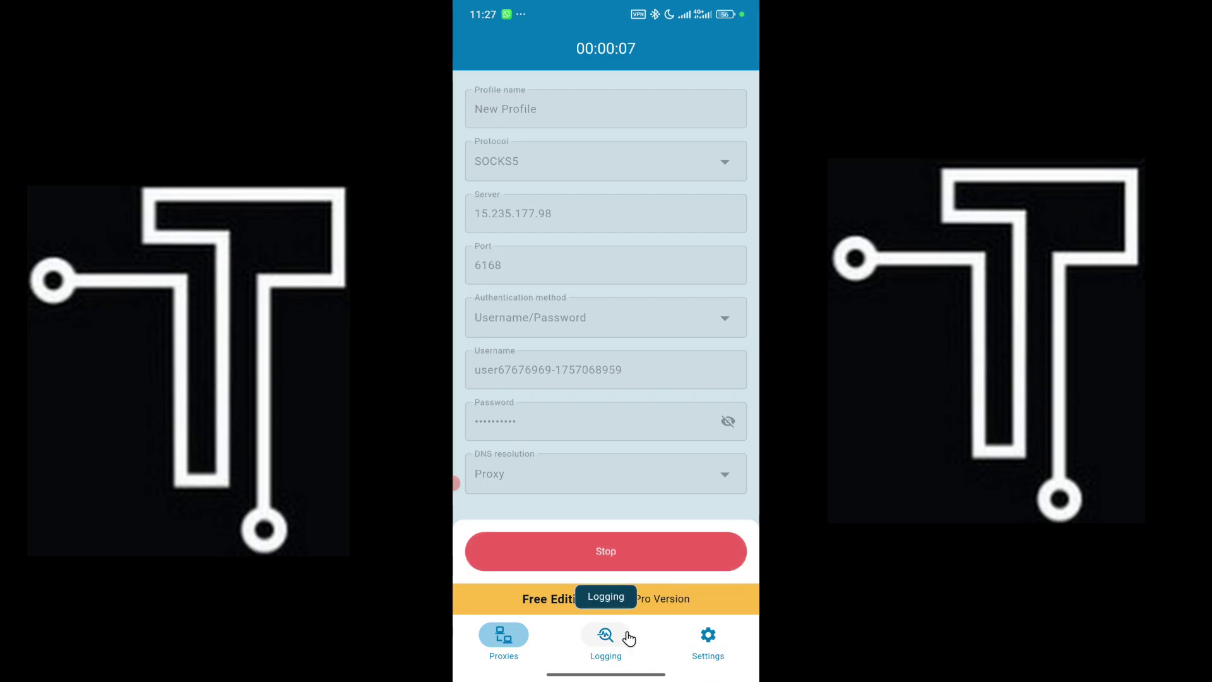
drag(587, 672, 592, 580)
click(674, 618)
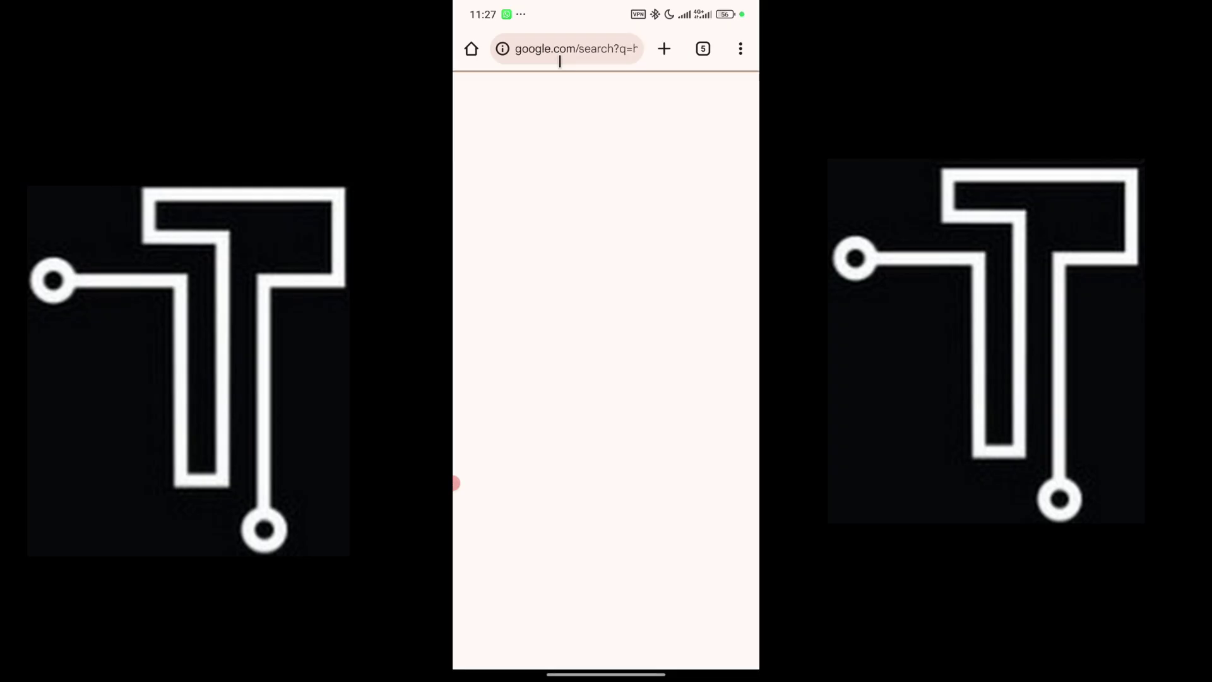
- Load mylocation.org, showing a Hoboken, New Jersey US IP, then open Recents
click(624, 644)
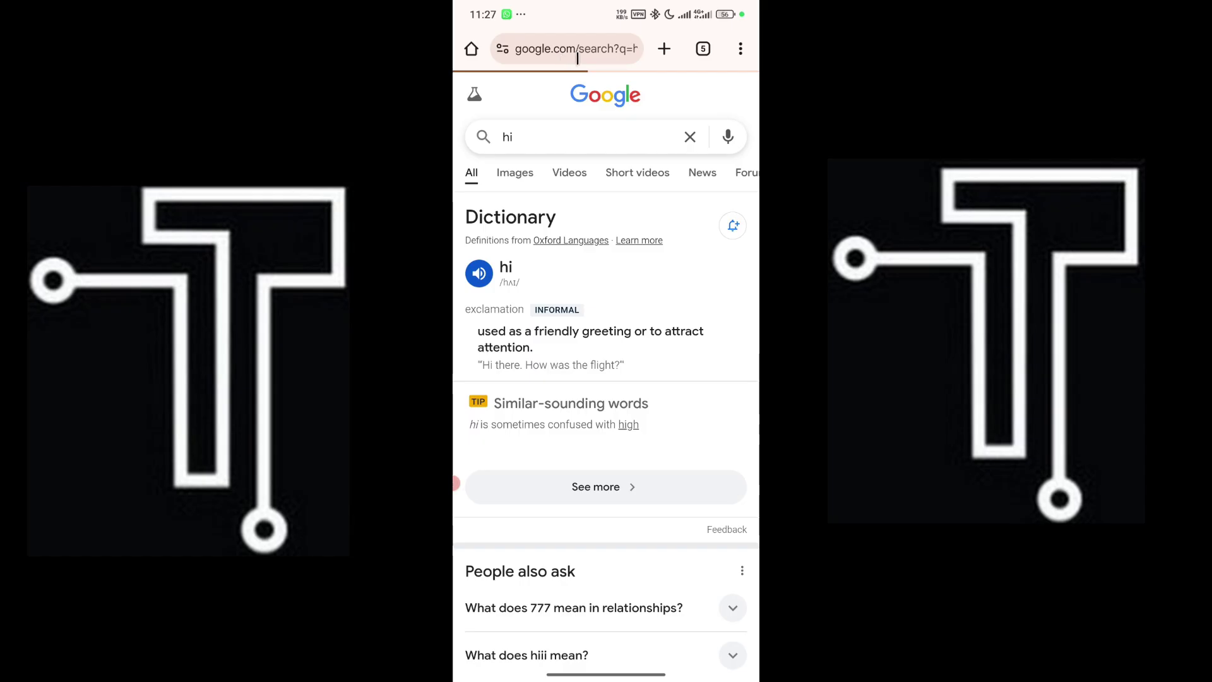
click(579, 49)
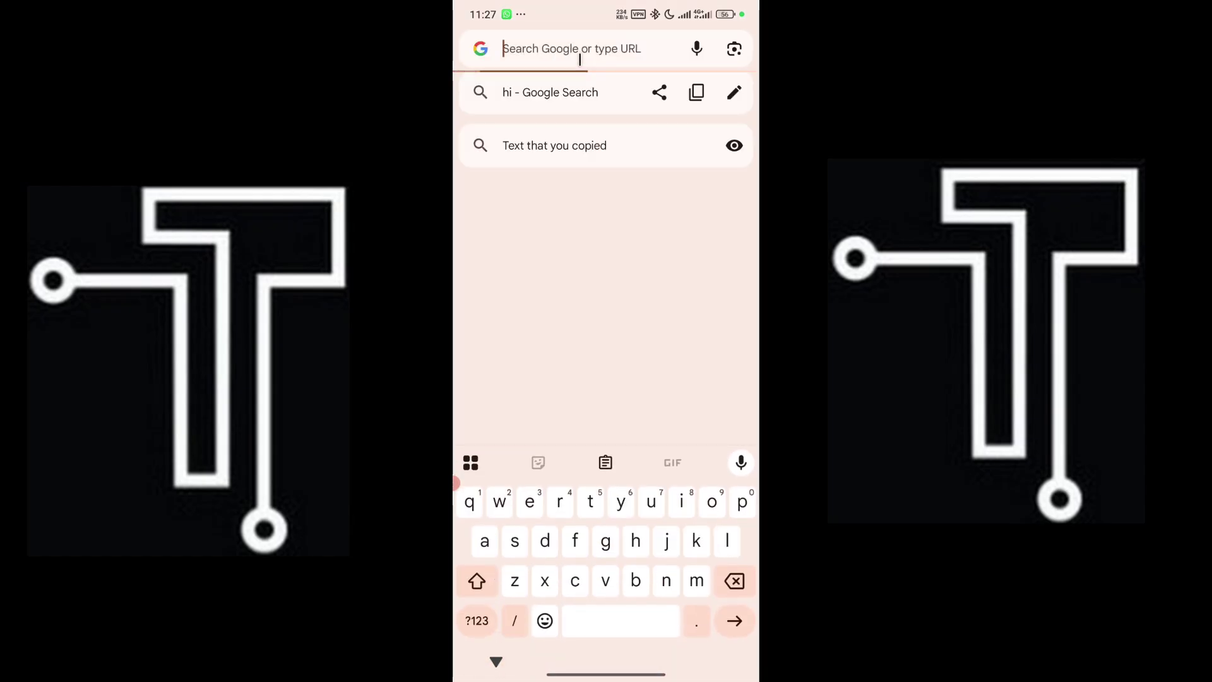
text(my)
key(Return)
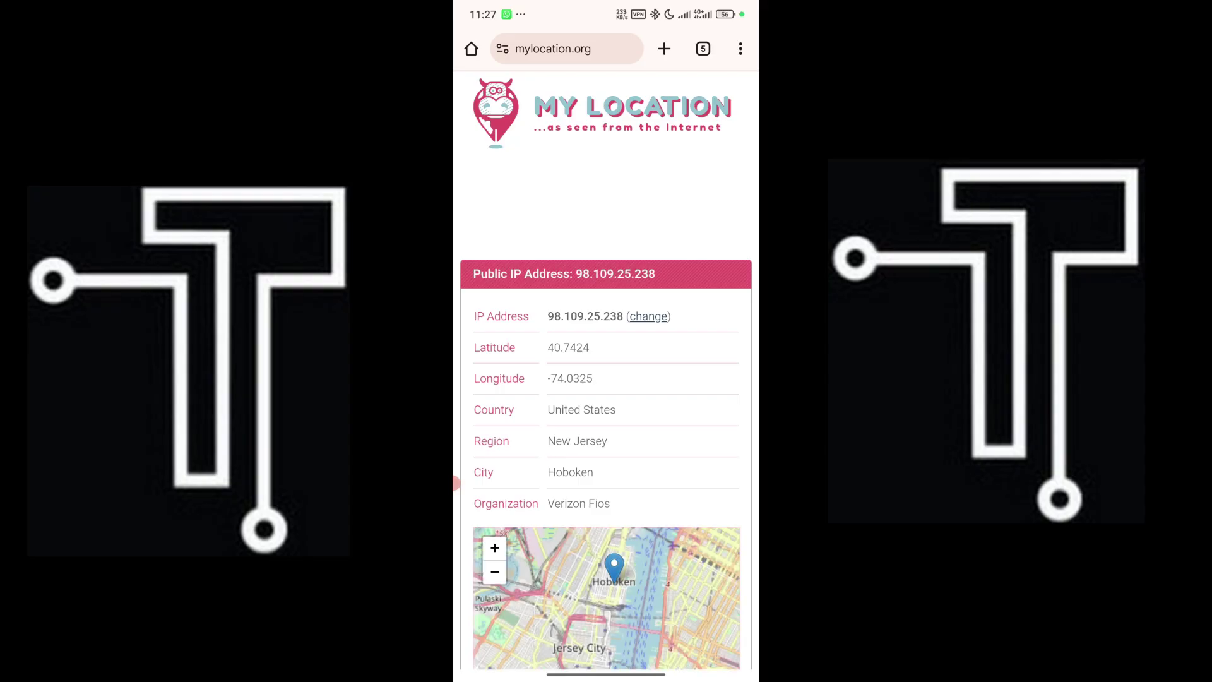
drag(606, 674, 606, 426)
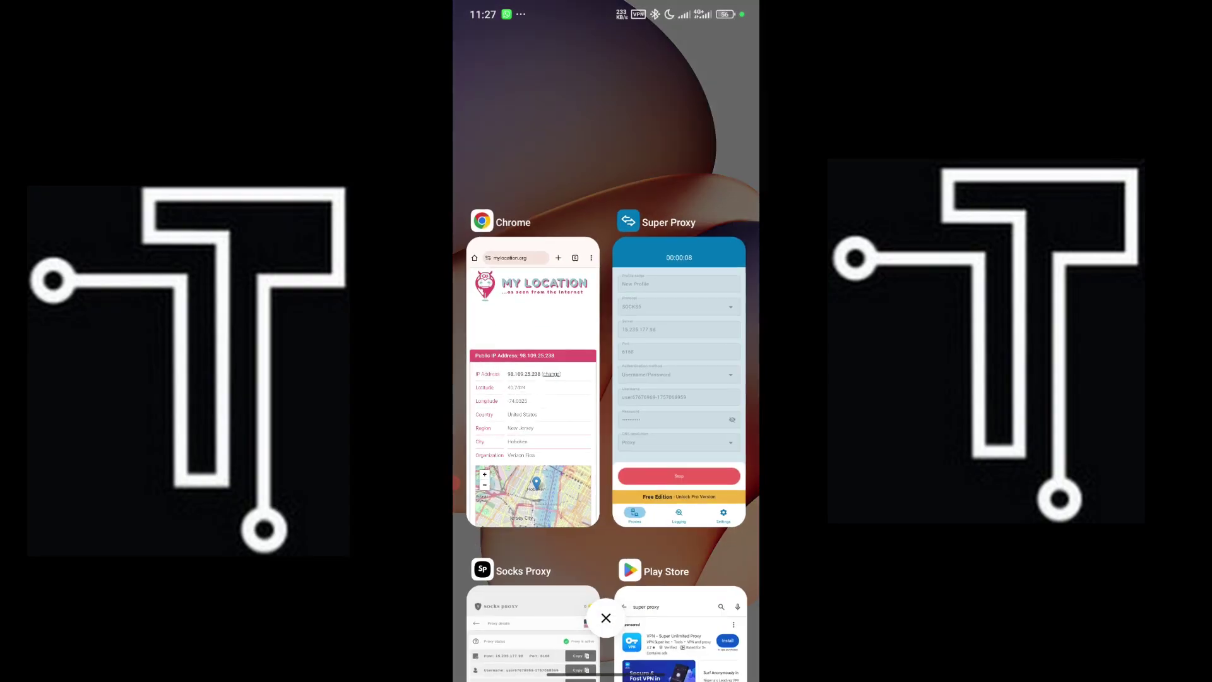
drag(606, 473, 607, 398)
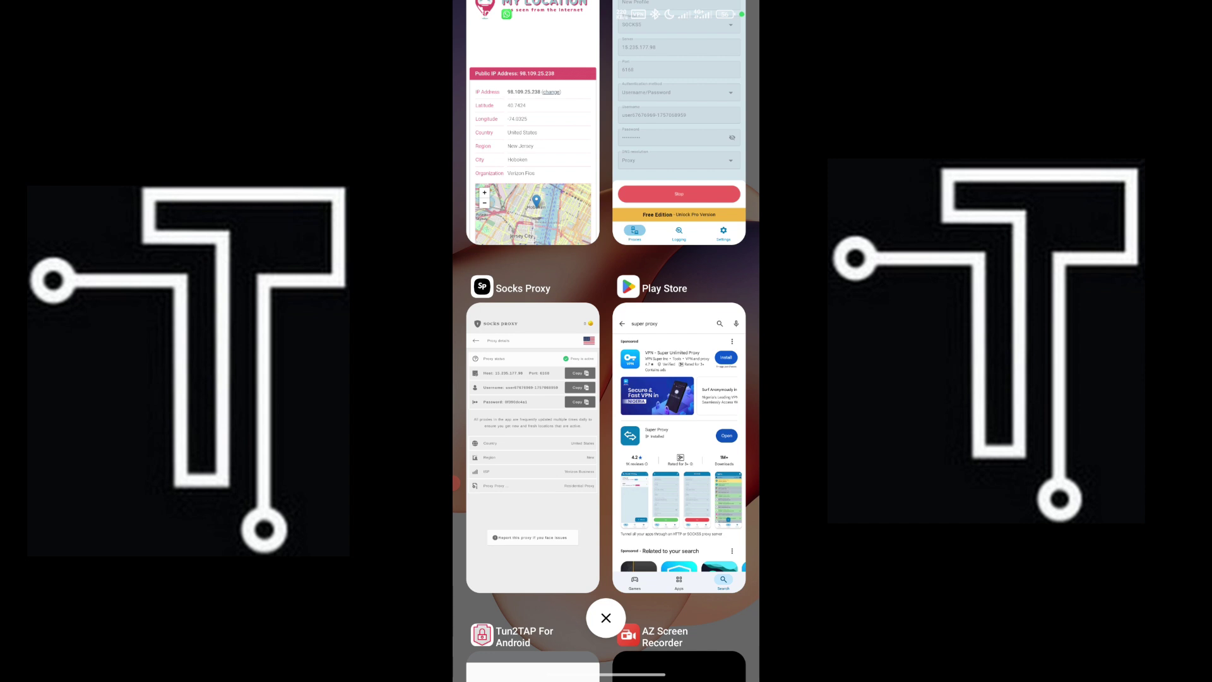
- Review the proxy details in Socks Proxy, then page back to the USA N folder
click(532, 445)
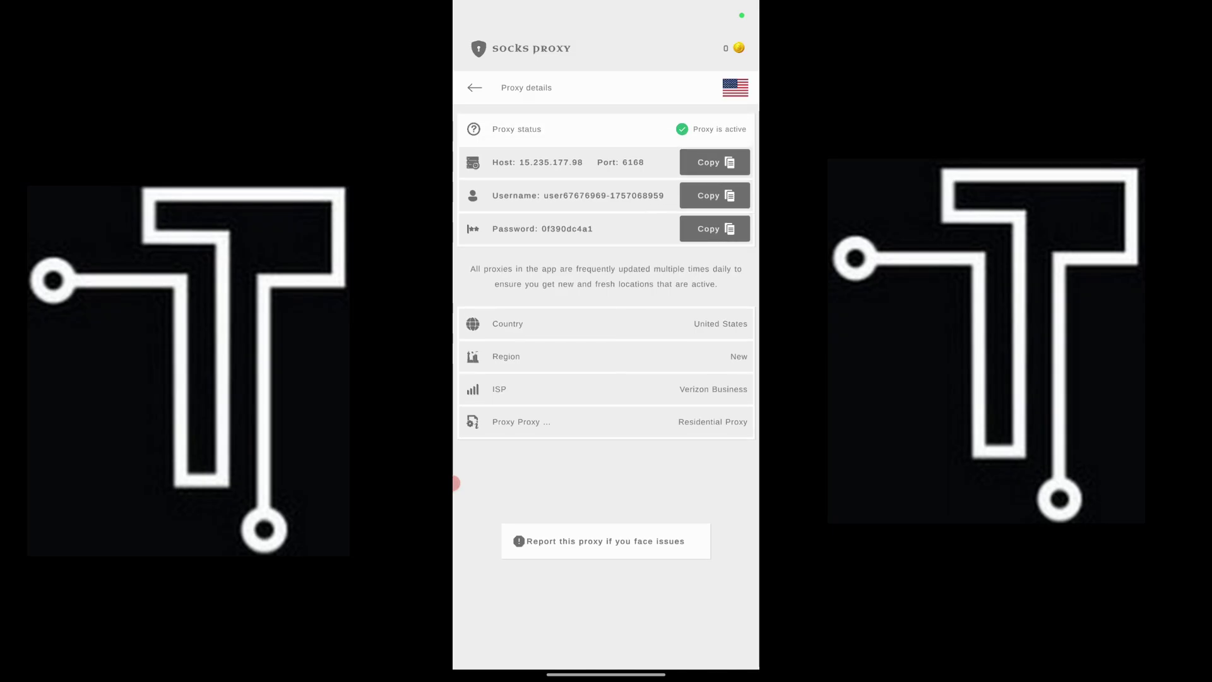
drag(455, 483, 587, 483)
mouse_move(701, 398)
mouse_down()
mouse_move(511, 399)
mouse_move(700, 398)
mouse_up()
drag(511, 398, 701, 398)
drag(511, 397, 701, 397)
click(497, 149)
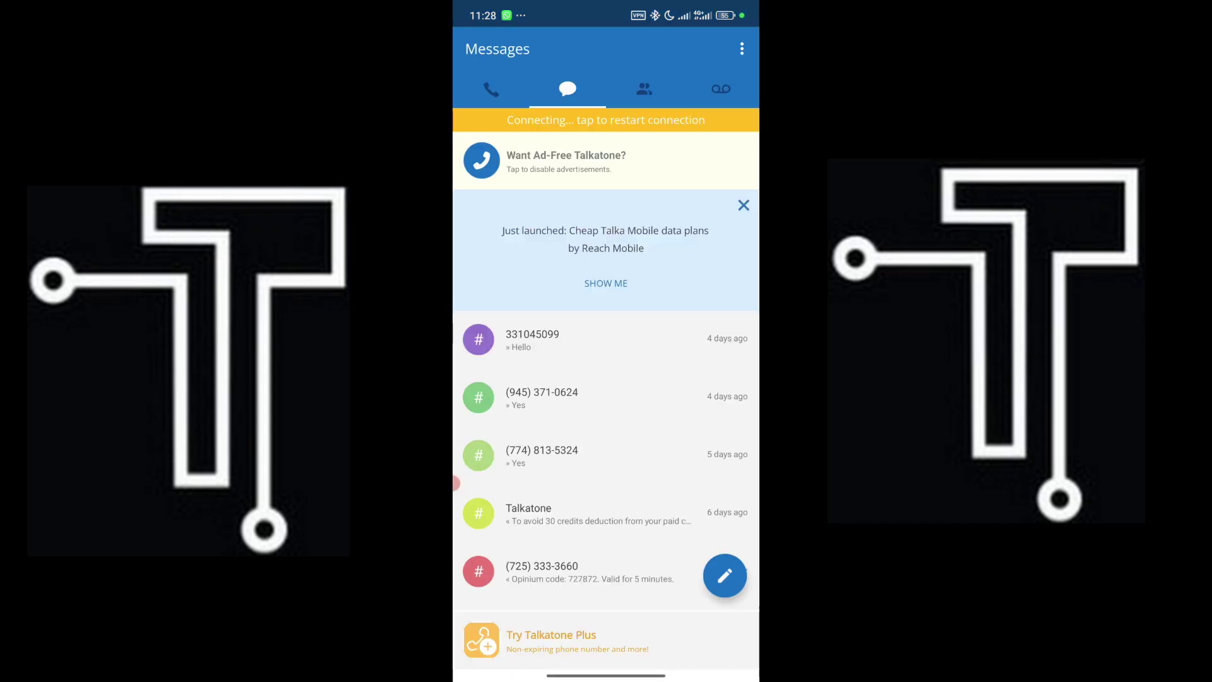
- View Talkatone's contacts and own number, then go home and close the USA N folder
drag(663, 455, 531, 512)
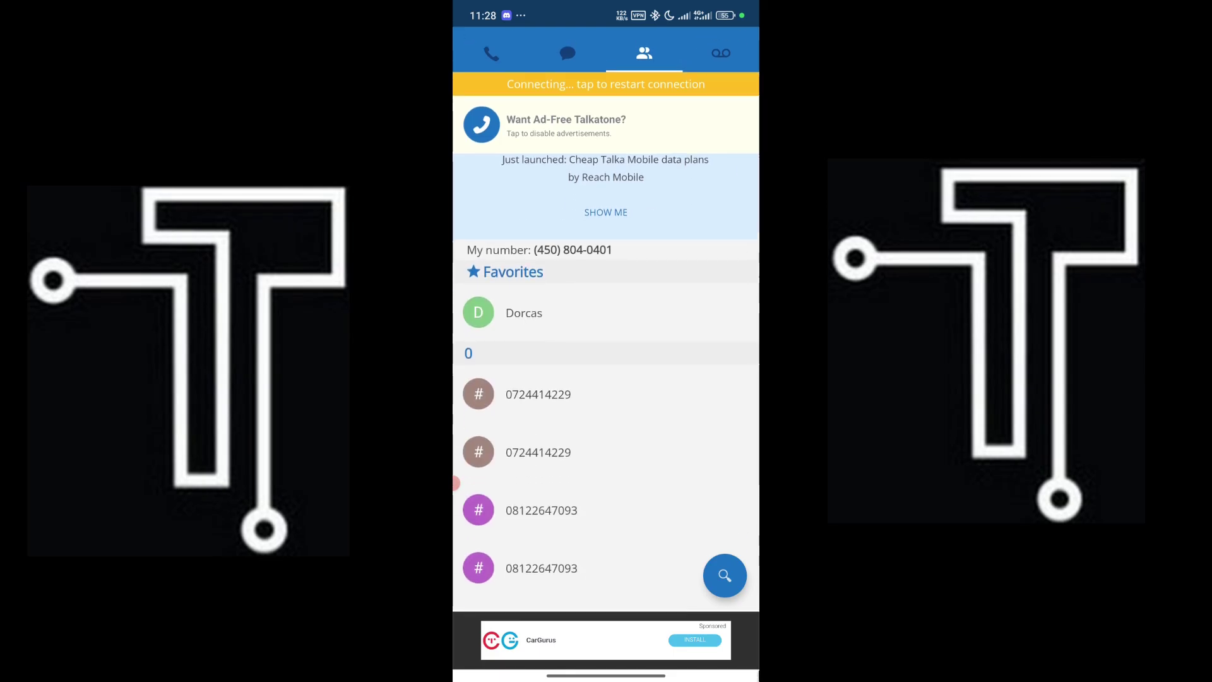
scroll(606, 397, down, 5)
scroll(482, 355, up, 5)
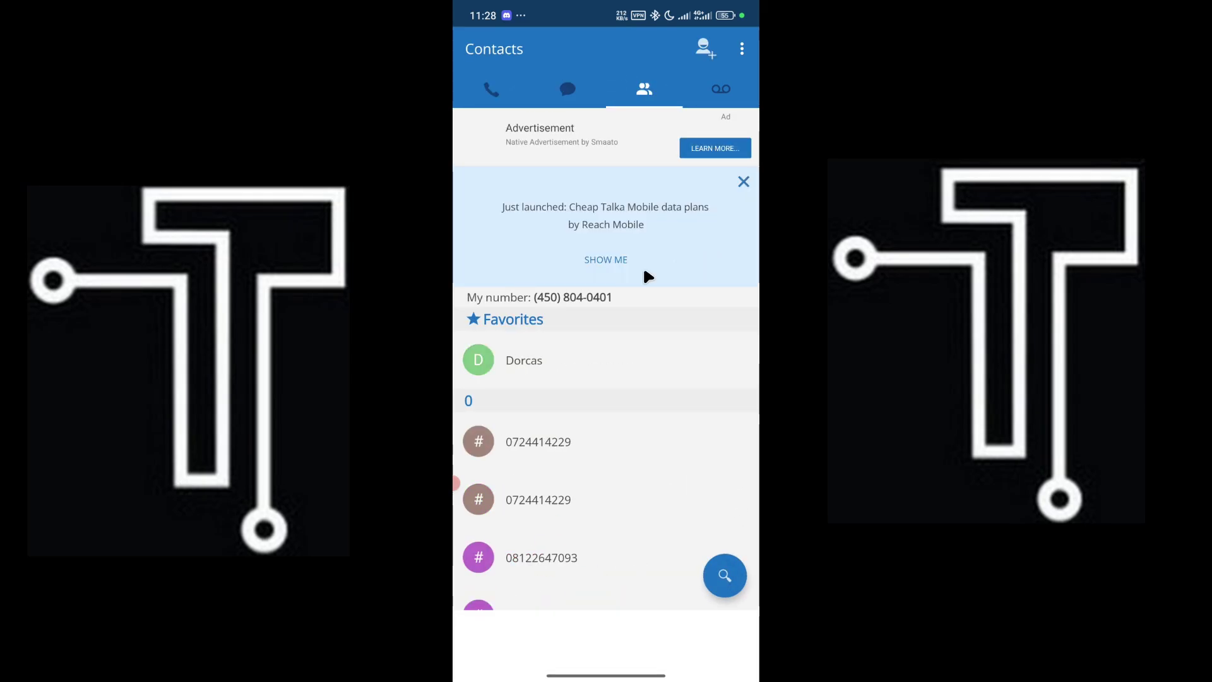
scroll(709, 435, down, 2)
scroll(710, 428, down, 10)
scroll(708, 428, down, 10)
scroll(704, 416, down, 5)
scroll(703, 408, up, 15)
key(alt+s)
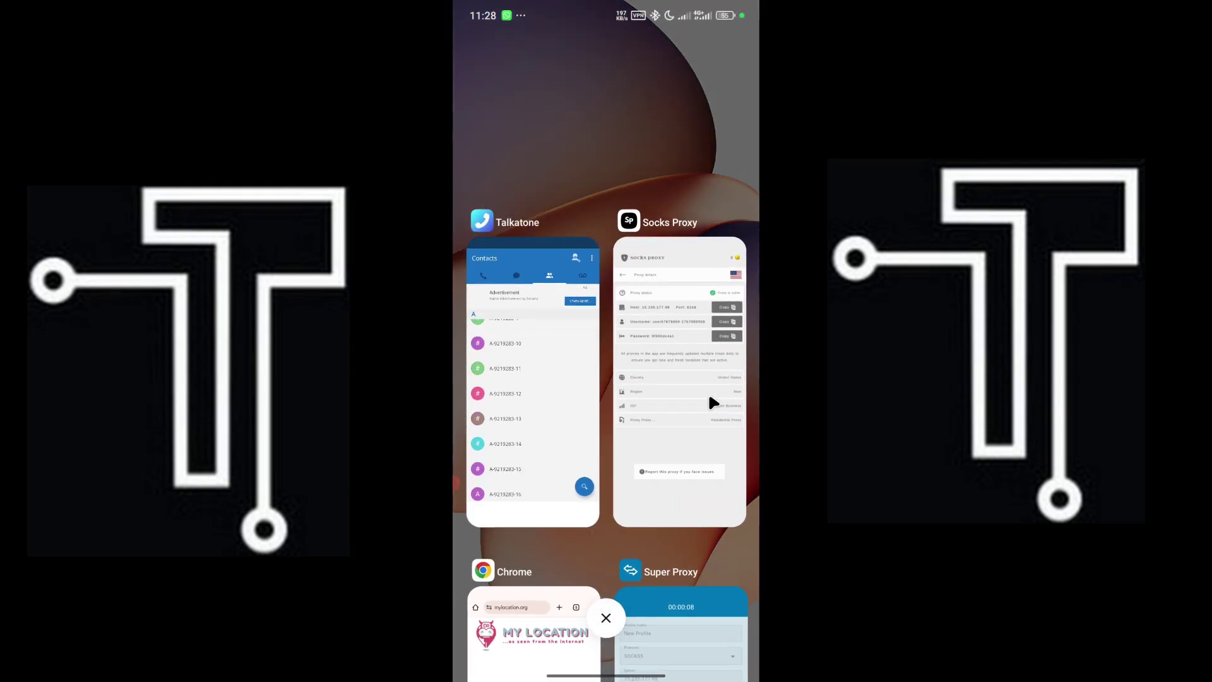
scroll(713, 402, down, 3)
key(alt+h)
click(712, 402)
scroll(711, 400, right, 1)
scroll(711, 400, right, 1)
scroll(711, 401, right, 1)
scroll(605, 341, right, 1)
scroll(607, 340, right, 1)
scroll(606, 341, right, 1)
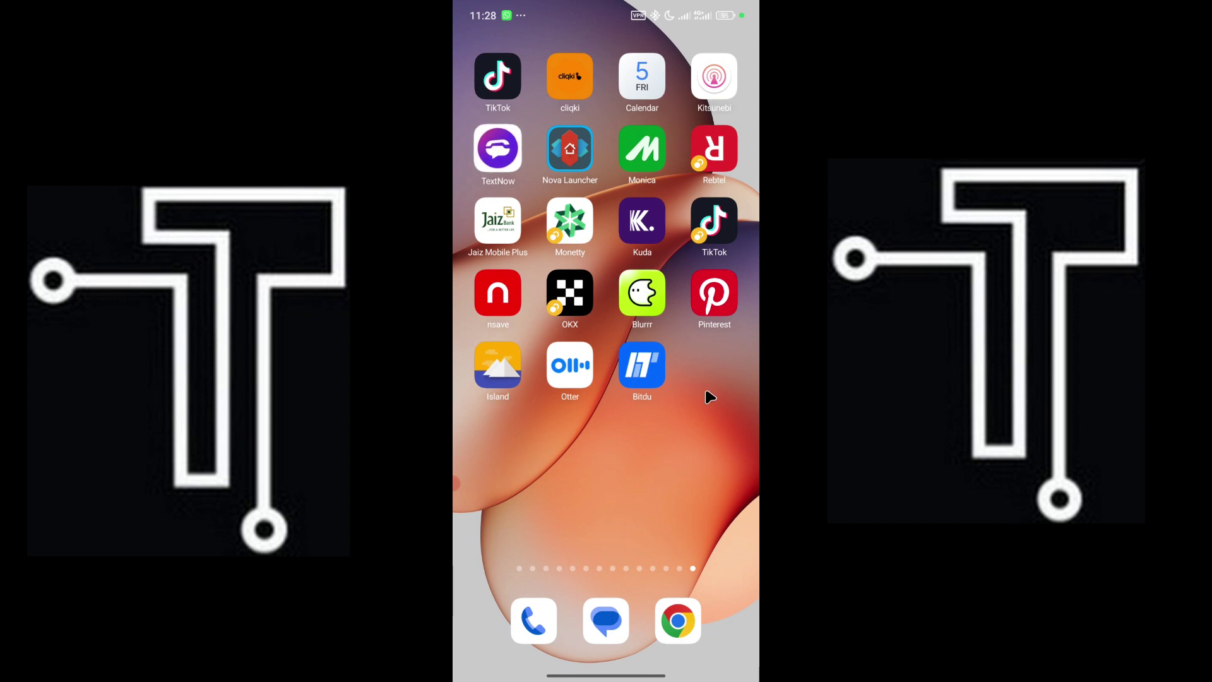
- Uninstall TextNow and its data from the home screen
click(497, 149)
click(591, 201)
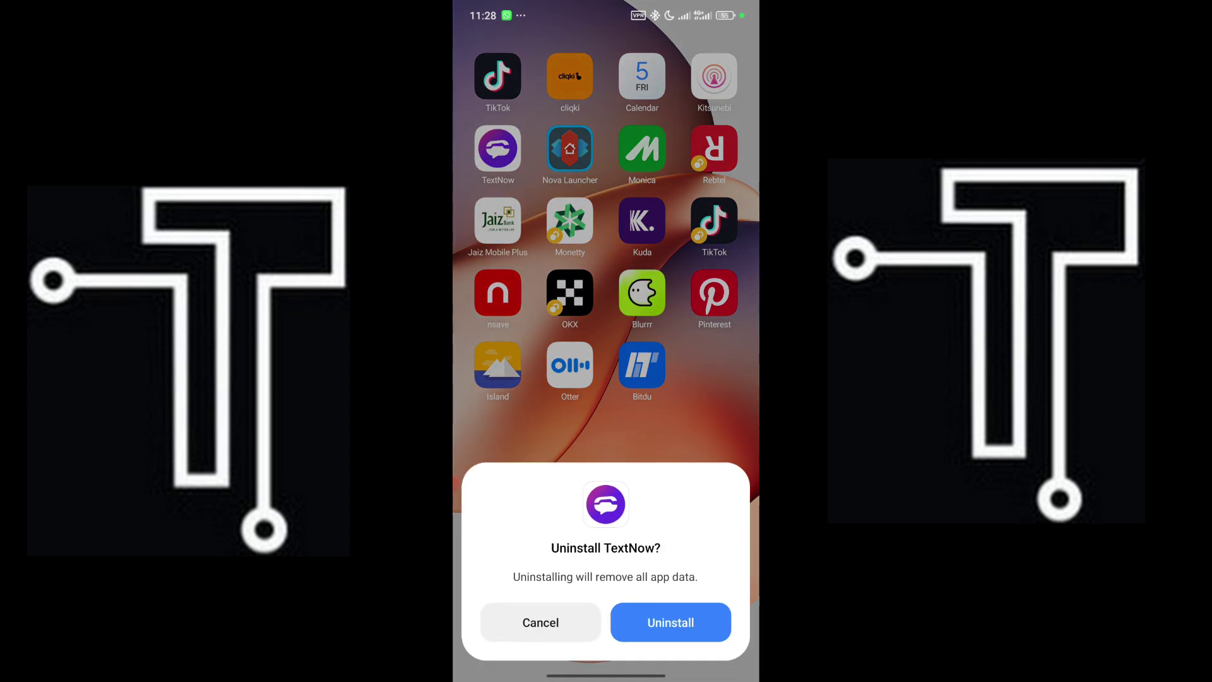
click(670, 623)
- Flip to the home screen page holding Play Store and launch it
mouse_move(530, 378)
mouse_down()
mouse_move(720, 380)
mouse_move(511, 378)
mouse_up()
drag(700, 379, 512, 379)
drag(700, 379, 512, 379)
click(607, 511)
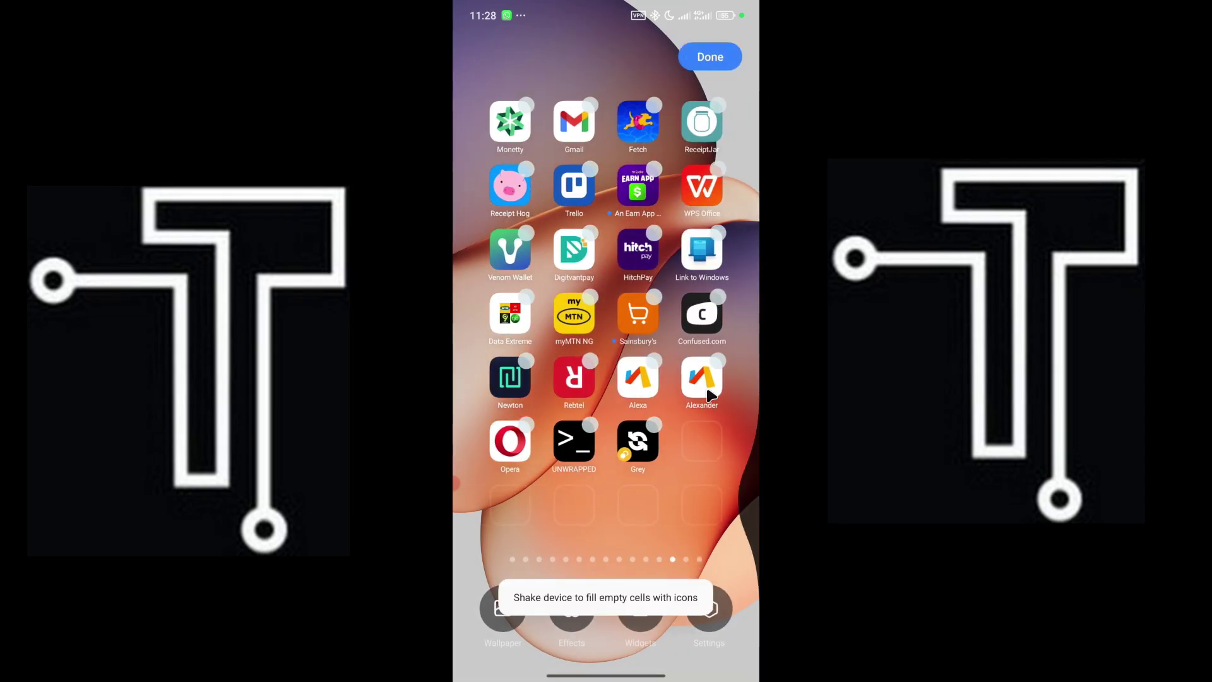
key(Escape)
click(570, 365)
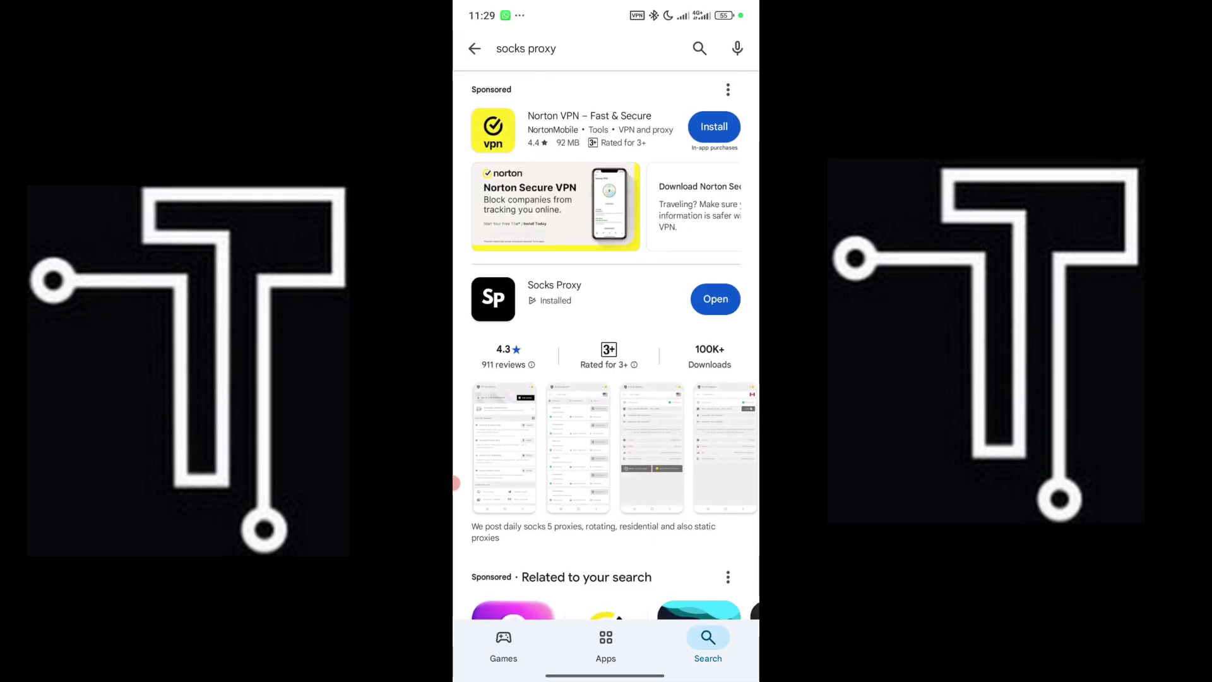
- Leave the 'super proxy' results and switch Play Store to another Google account
click(475, 49)
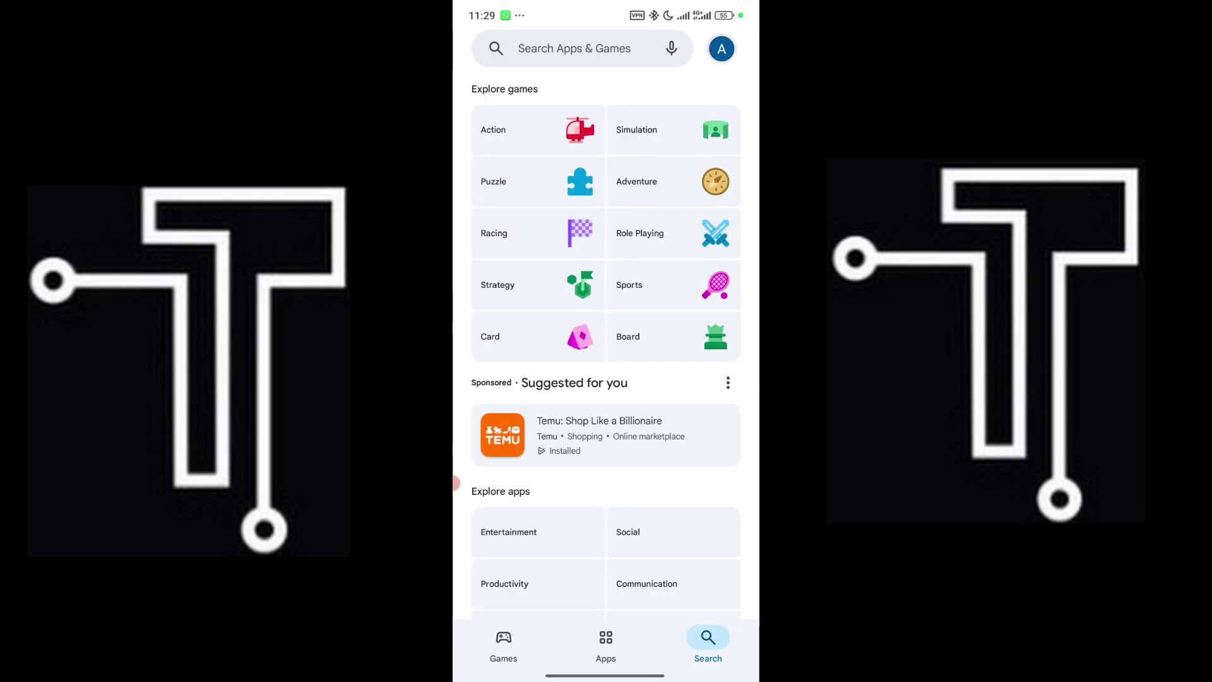
click(720, 48)
click(719, 150)
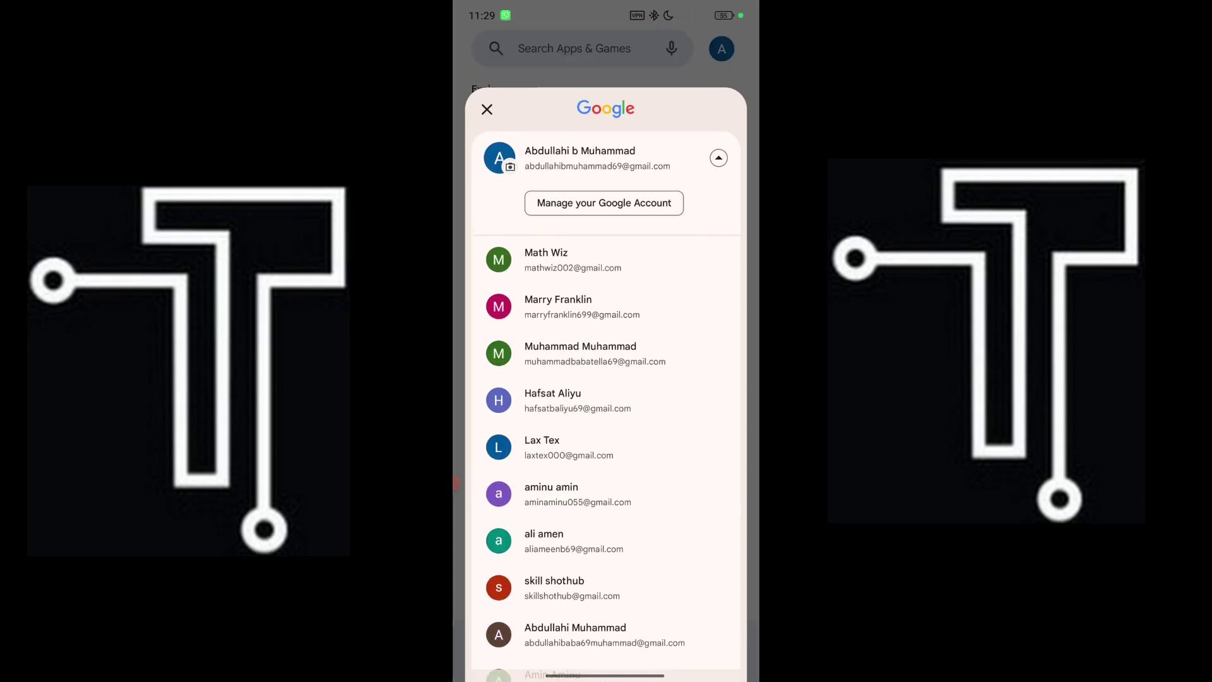
click(569, 298)
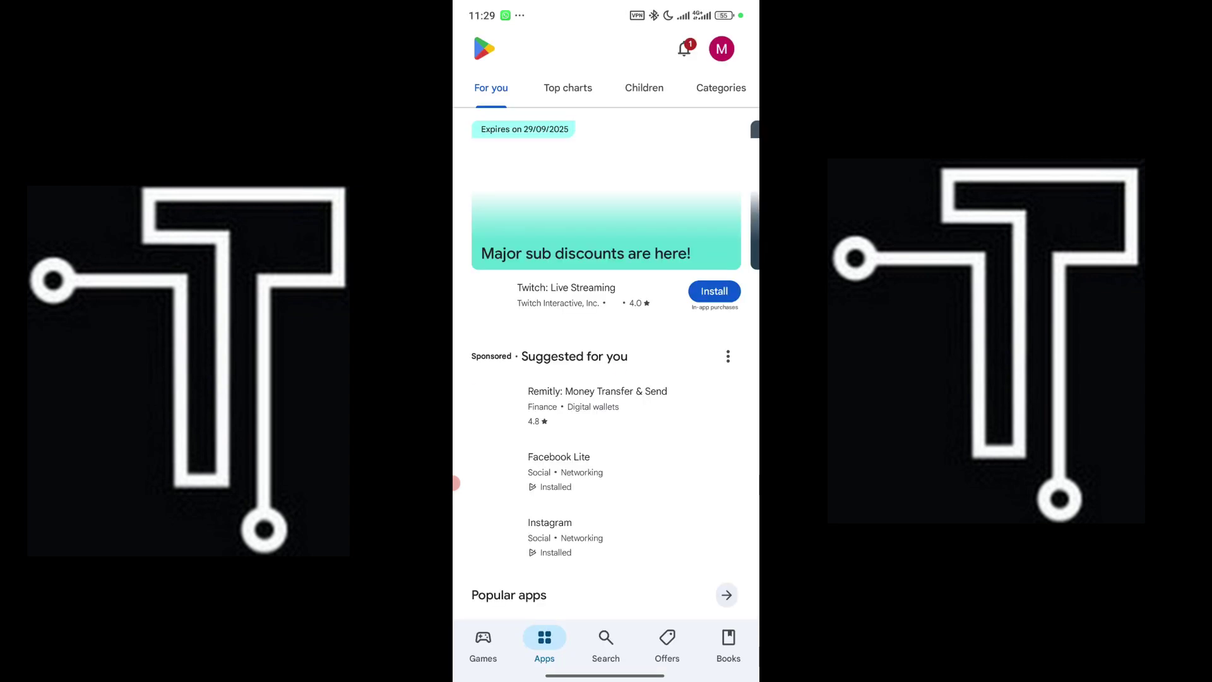
- Search Play Store for 'textnow', start installing TextNow, and check notifications
click(606, 644)
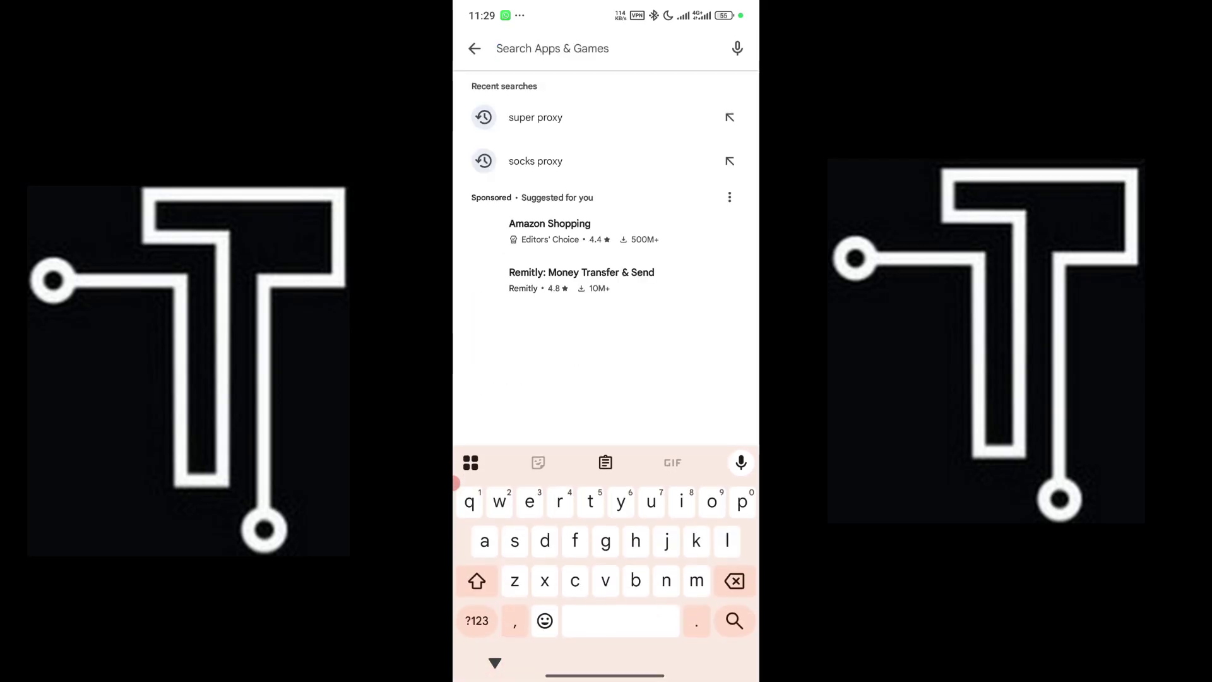
text(text)
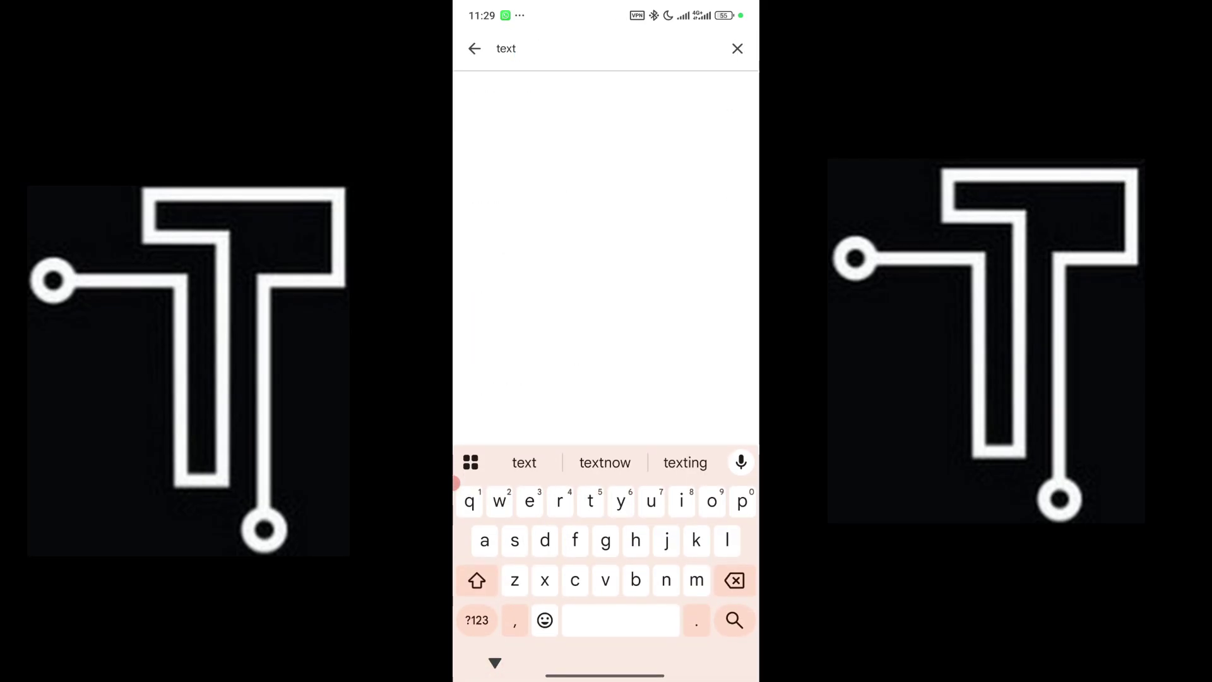
text(now)
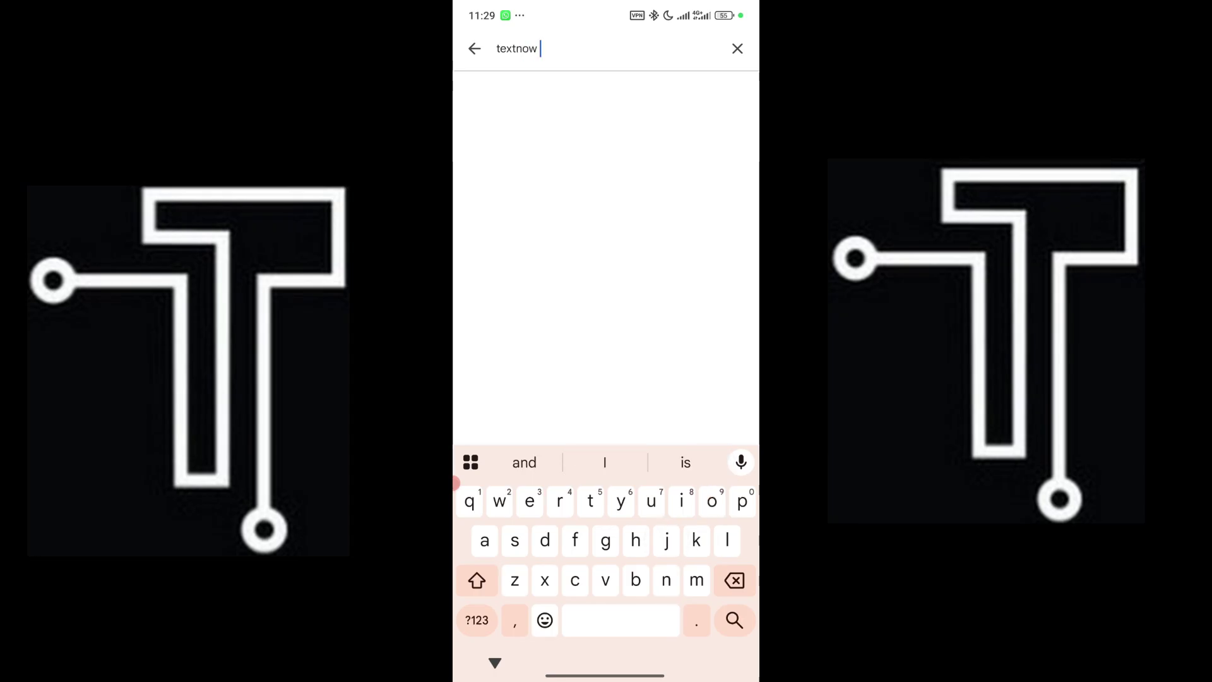
key(BackSpace)
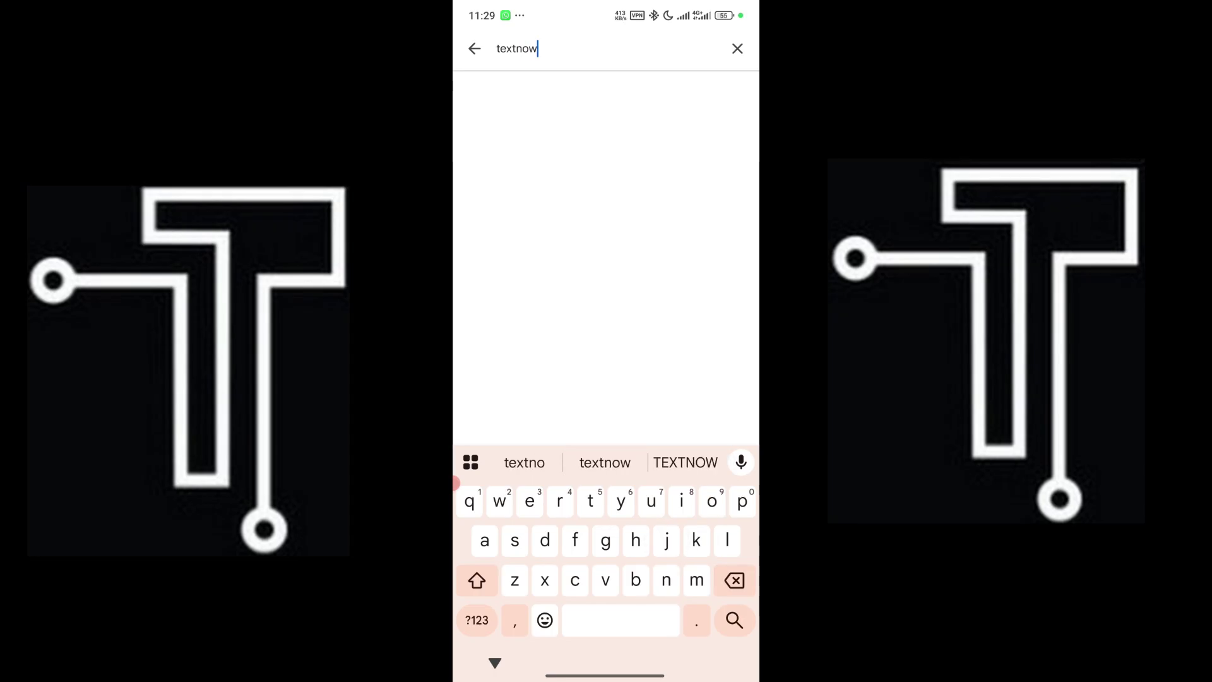
key(Return)
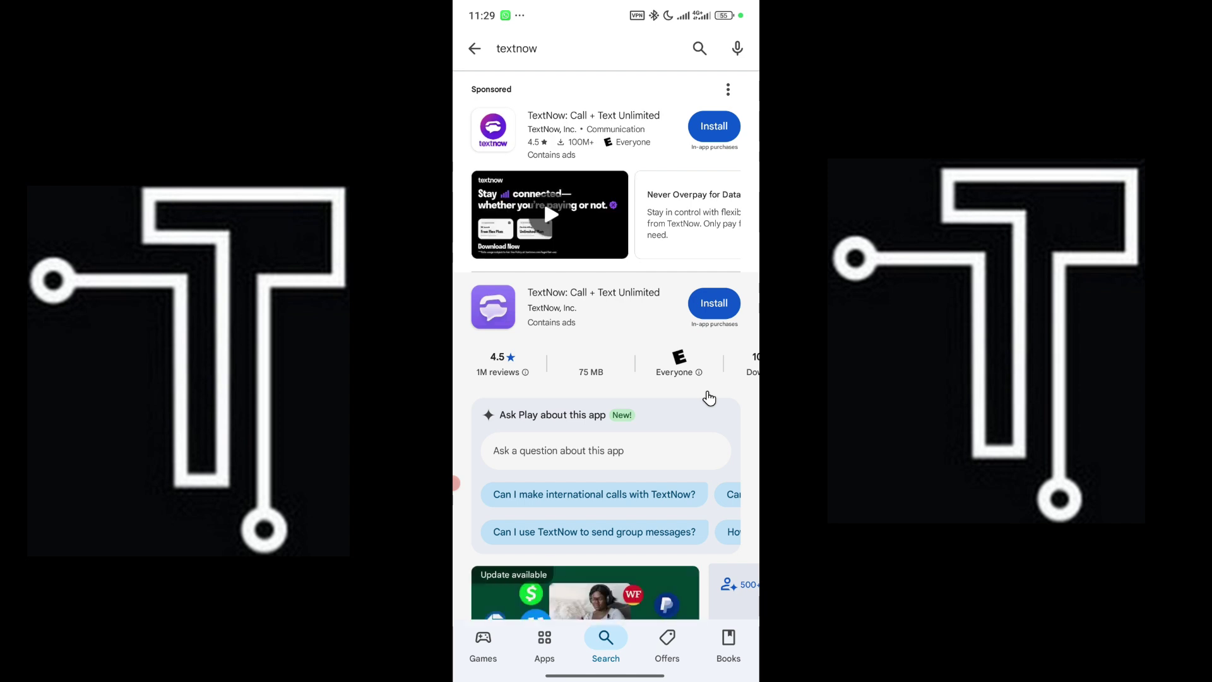
click(714, 303)
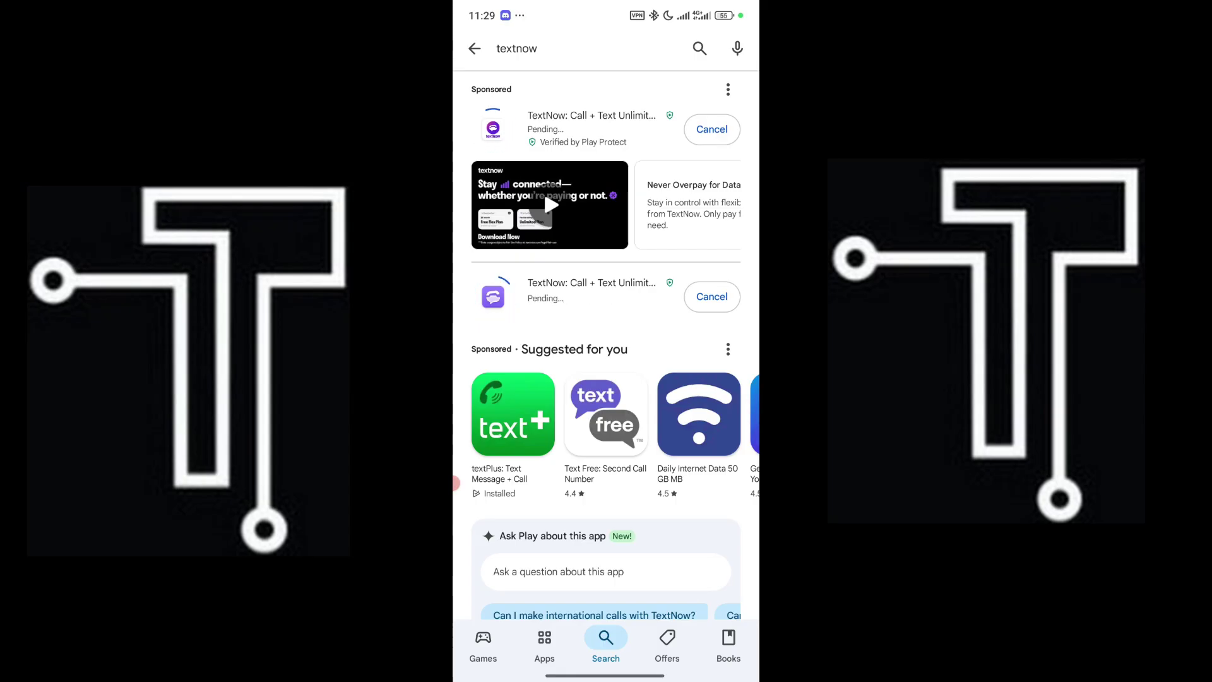
drag(606, 5, 605, 379)
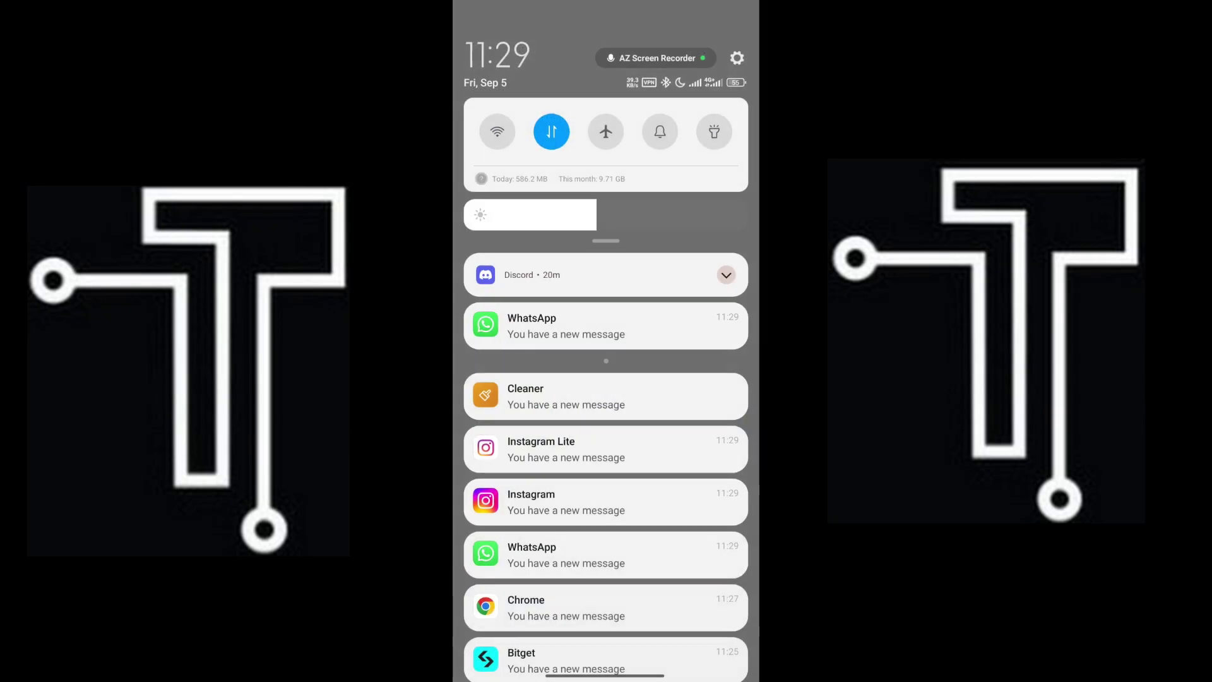
scroll(606, 426, down, 3)
scroll(606, 379, down, 5)
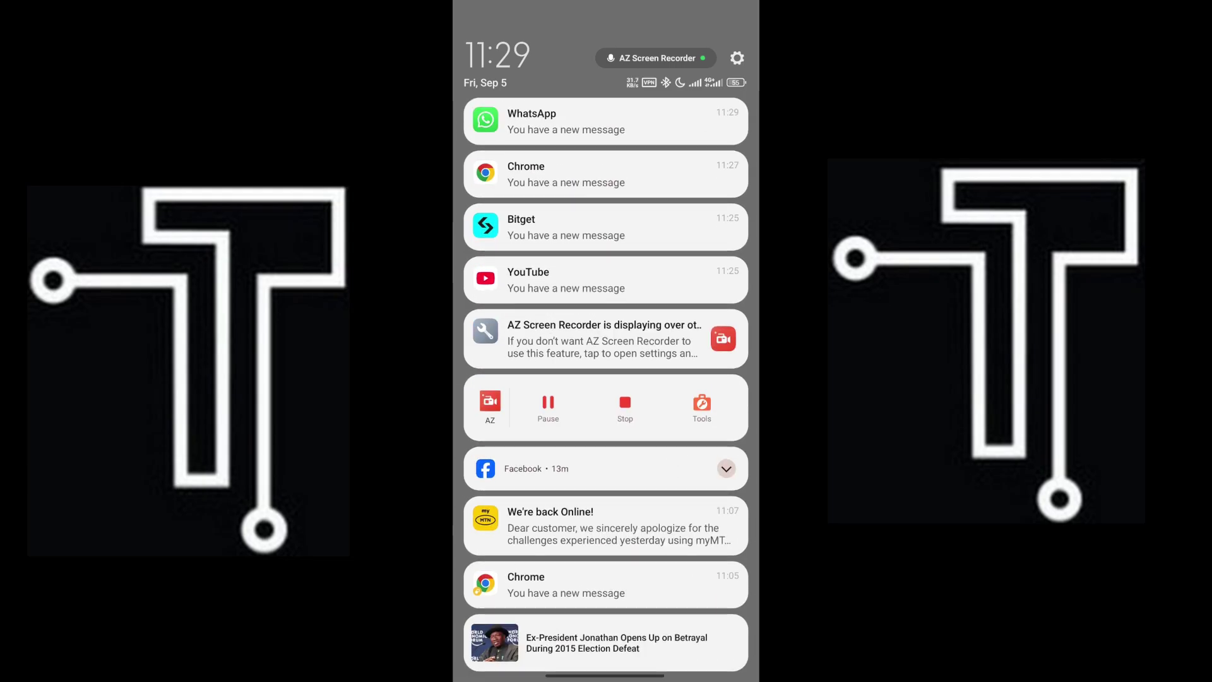
drag(606, 616, 606, 95)
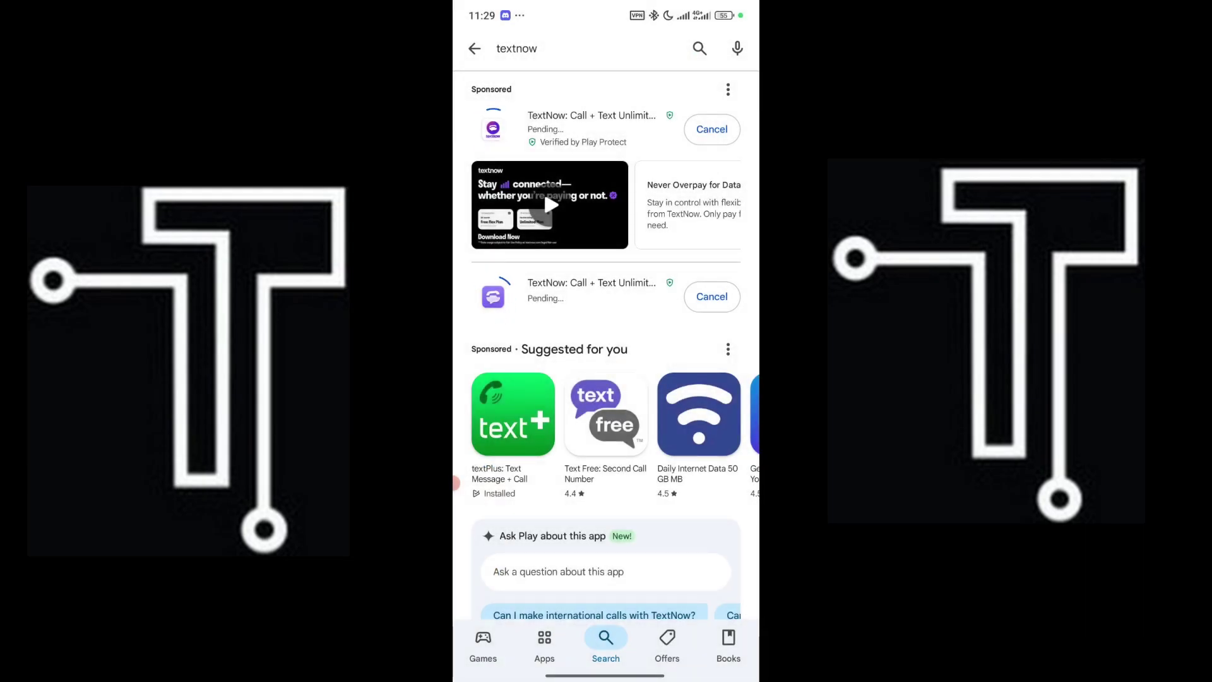